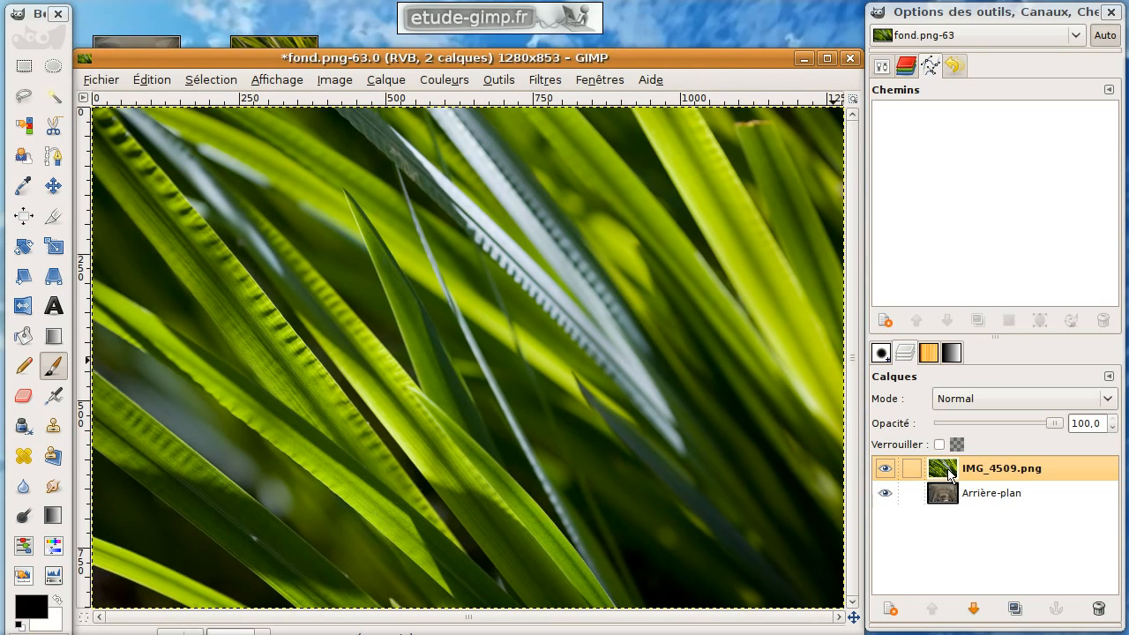
Add a white (full opacity) layer mask to the IMG_4509.png layer.
{"action": "right_click", "coordinate": [950, 475]}
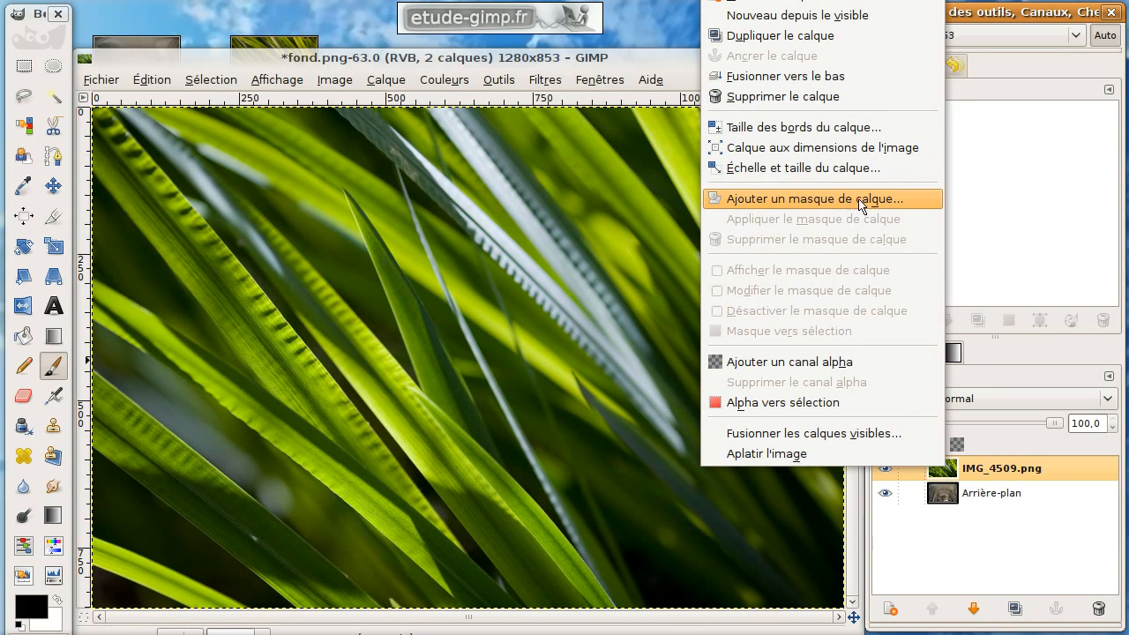
{"action": "left_click", "coordinate": [883, 208]}
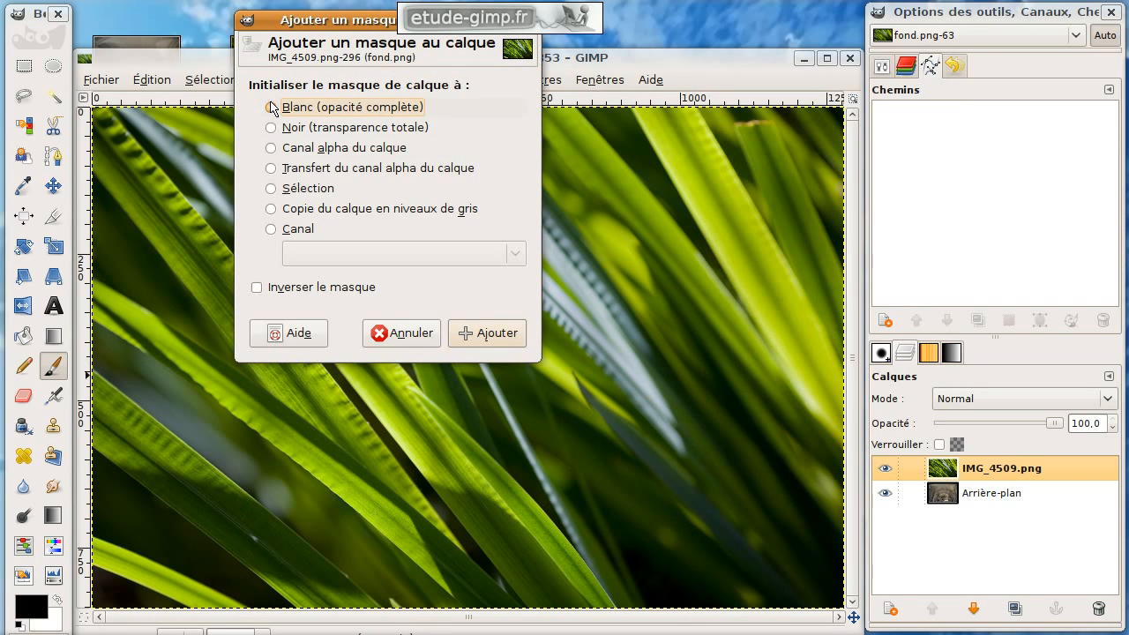
{"action": "left_click", "coordinate": [491, 333]}
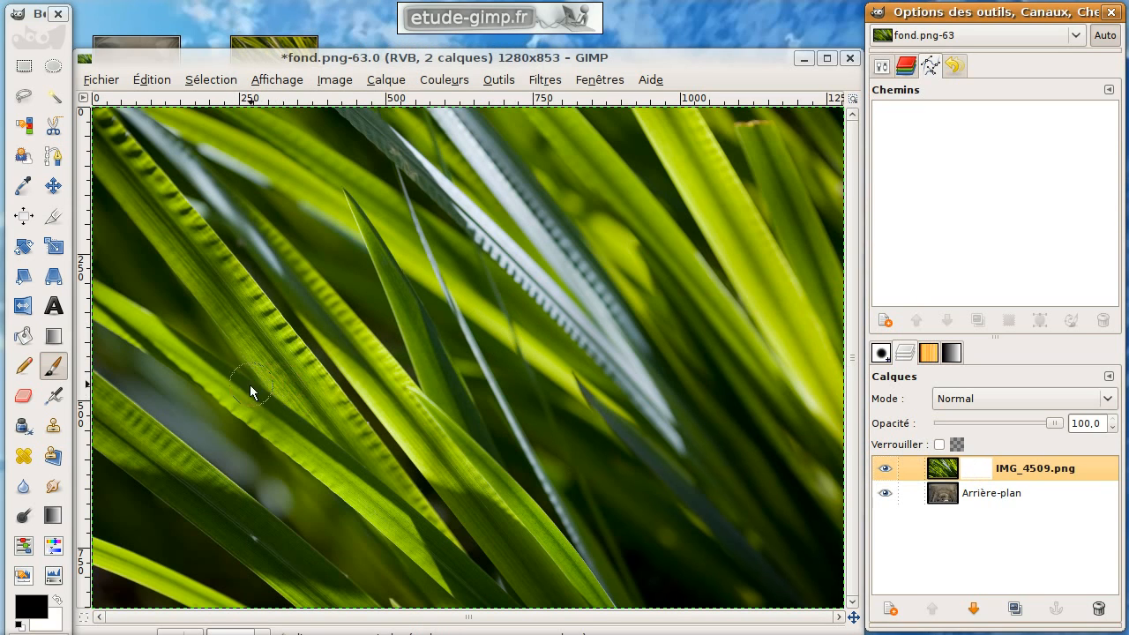
Paint black on the IMG_4509.png mask around the centre of the image so the background layer shows through.
{"action": "left_click", "coordinate": [376, 464]}
{"action": "mouse_move", "coordinate": [376, 339]}
{"action": "left_mouse_down"}
{"action": "mouse_move", "coordinate": [402, 352]}
{"action": "mouse_move", "coordinate": [410, 475]}
{"action": "mouse_move", "coordinate": [425, 348]}
{"action": "mouse_move", "coordinate": [413, 314]}
{"action": "mouse_move", "coordinate": [439, 372]}
{"action": "mouse_move", "coordinate": [424, 476]}
{"action": "mouse_move", "coordinate": [399, 482]}
{"action": "mouse_move", "coordinate": [427, 492]}
{"action": "mouse_move", "coordinate": [442, 350]}
{"action": "mouse_move", "coordinate": [409, 303]}
{"action": "mouse_move", "coordinate": [433, 429]}
{"action": "left_mouse_up"}
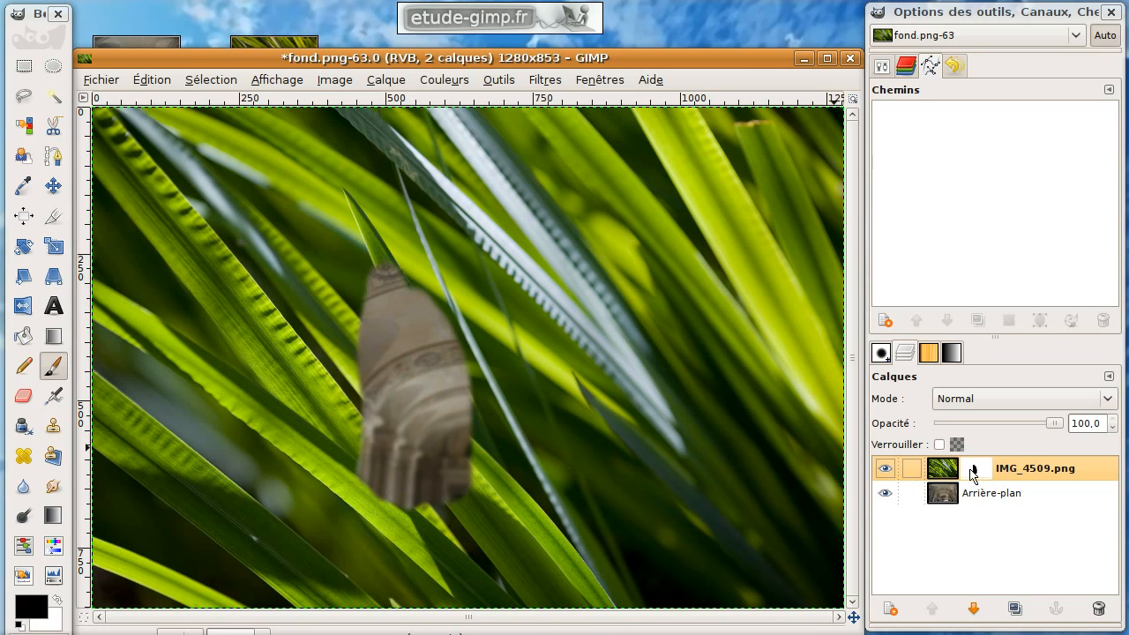
{"action": "mouse_move", "coordinate": [429, 287]}
{"action": "left_mouse_down"}
{"action": "mouse_move", "coordinate": [463, 337]}
{"action": "mouse_move", "coordinate": [480, 404]}
{"action": "mouse_move", "coordinate": [475, 496]}
{"action": "mouse_move", "coordinate": [385, 501]}
{"action": "mouse_move", "coordinate": [362, 473]}
{"action": "mouse_move", "coordinate": [357, 352]}
{"action": "mouse_move", "coordinate": [366, 487]}
{"action": "mouse_move", "coordinate": [387, 524]}
{"action": "mouse_move", "coordinate": [474, 518]}
{"action": "mouse_move", "coordinate": [497, 464]}
{"action": "mouse_move", "coordinate": [493, 473]}
{"action": "mouse_move", "coordinate": [477, 384]}
{"action": "mouse_move", "coordinate": [503, 509]}
{"action": "mouse_move", "coordinate": [475, 430]}
{"action": "mouse_move", "coordinate": [375, 554]}
{"action": "mouse_move", "coordinate": [387, 548]}
{"action": "mouse_move", "coordinate": [376, 532]}
{"action": "mouse_move", "coordinate": [375, 542]}
{"action": "mouse_move", "coordinate": [527, 520]}
{"action": "mouse_move", "coordinate": [518, 445]}
{"action": "mouse_move", "coordinate": [467, 350]}
{"action": "mouse_move", "coordinate": [411, 310]}
{"action": "mouse_move", "coordinate": [360, 326]}
{"action": "mouse_move", "coordinate": [372, 299]}
{"action": "mouse_move", "coordinate": [477, 407]}
{"action": "mouse_move", "coordinate": [482, 478]}
{"action": "left_mouse_up"}
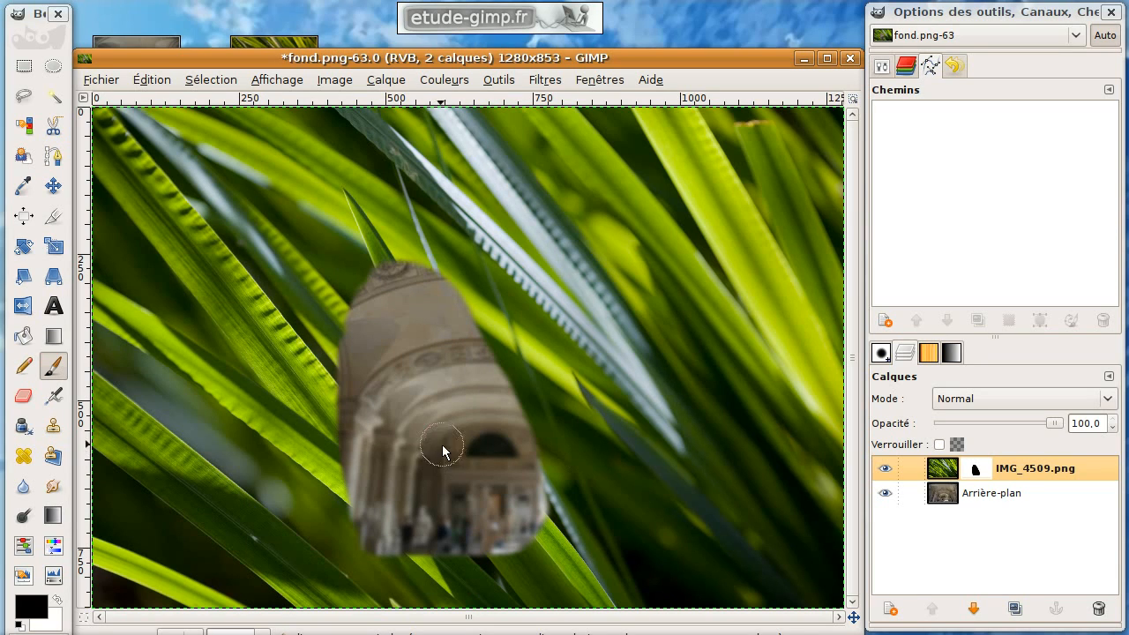
Delete the painted mask of the IMG_4509.png layer and add a new one initialised to black (full transparency).
{"action": "right_click", "coordinate": [976, 474]}
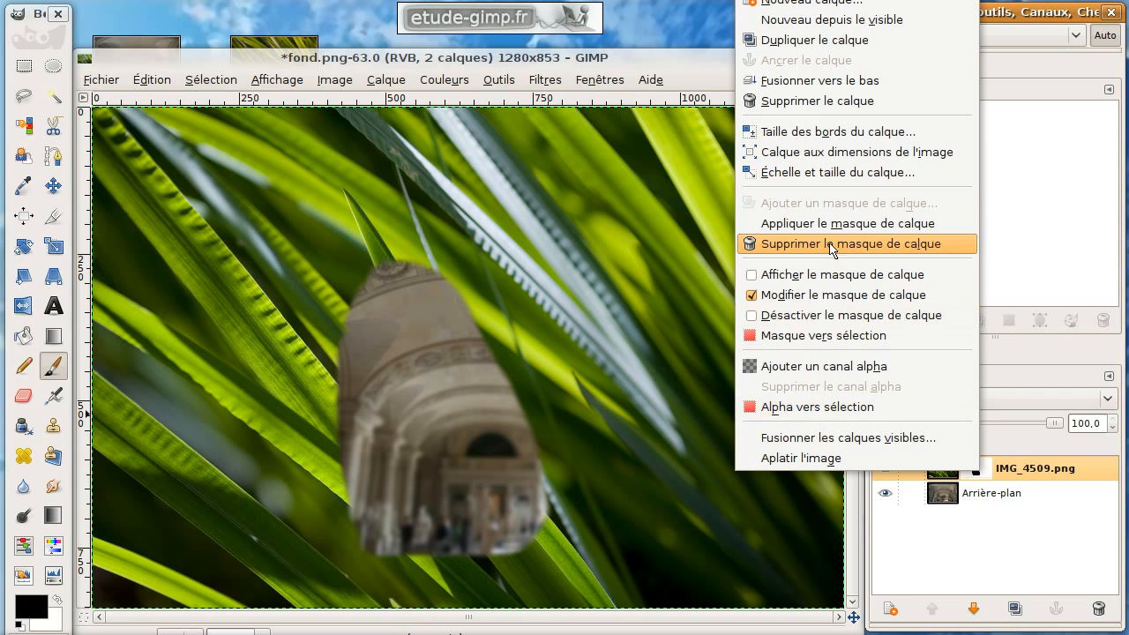
{"action": "left_click", "coordinate": [842, 253]}
{"action": "right_click", "coordinate": [944, 464]}
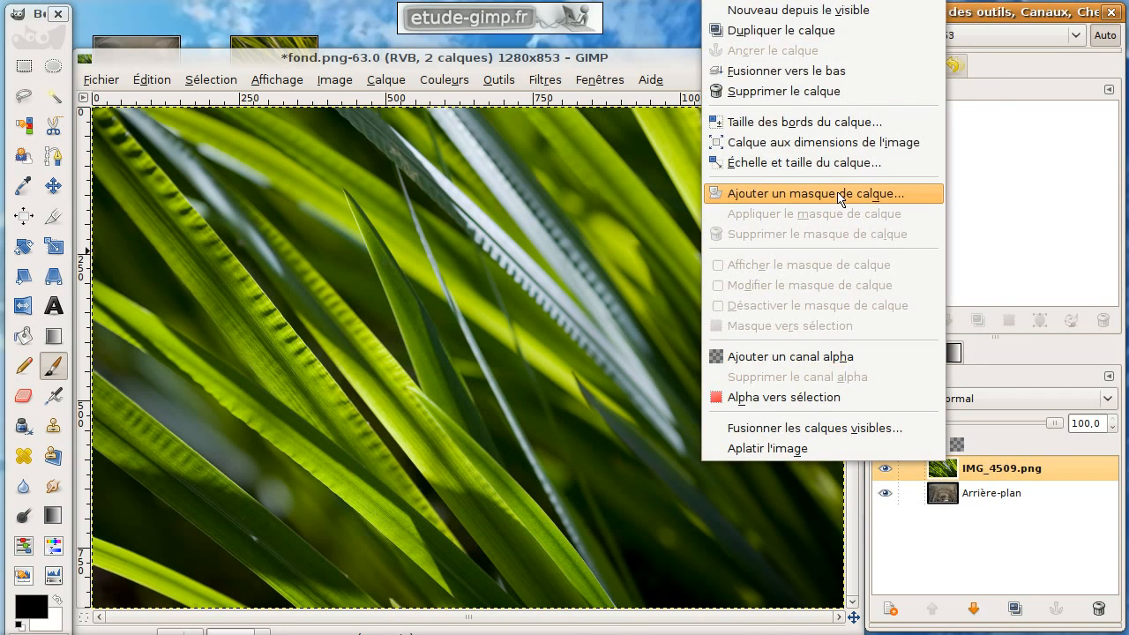
{"action": "left_click", "coordinate": [837, 195]}
{"action": "left_click", "coordinate": [290, 130]}
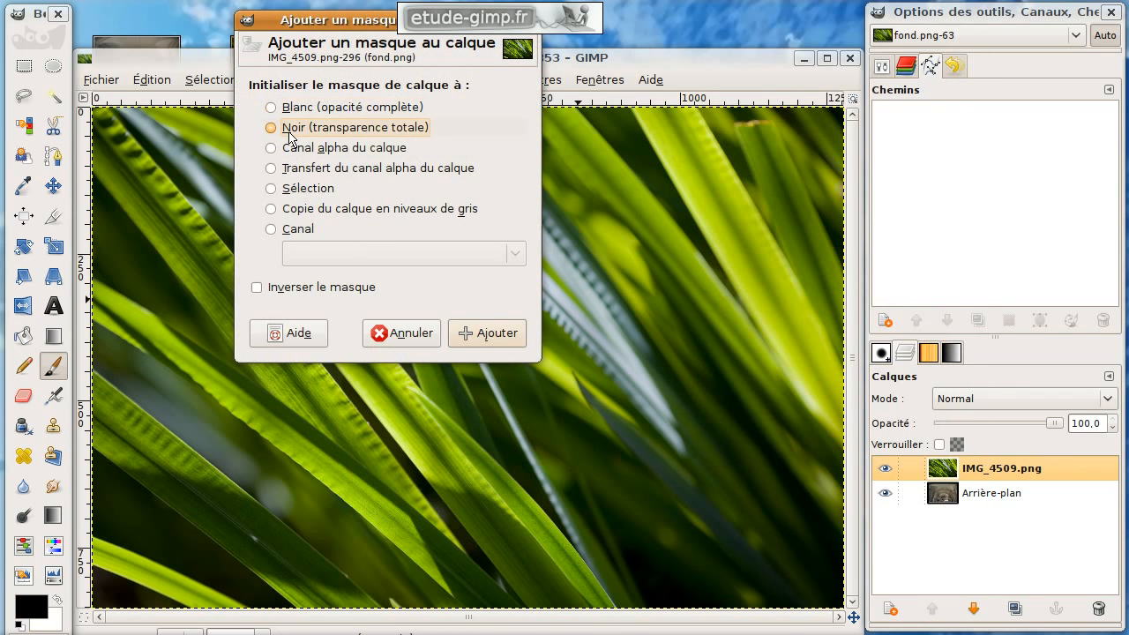
{"action": "left_click", "coordinate": [489, 330]}
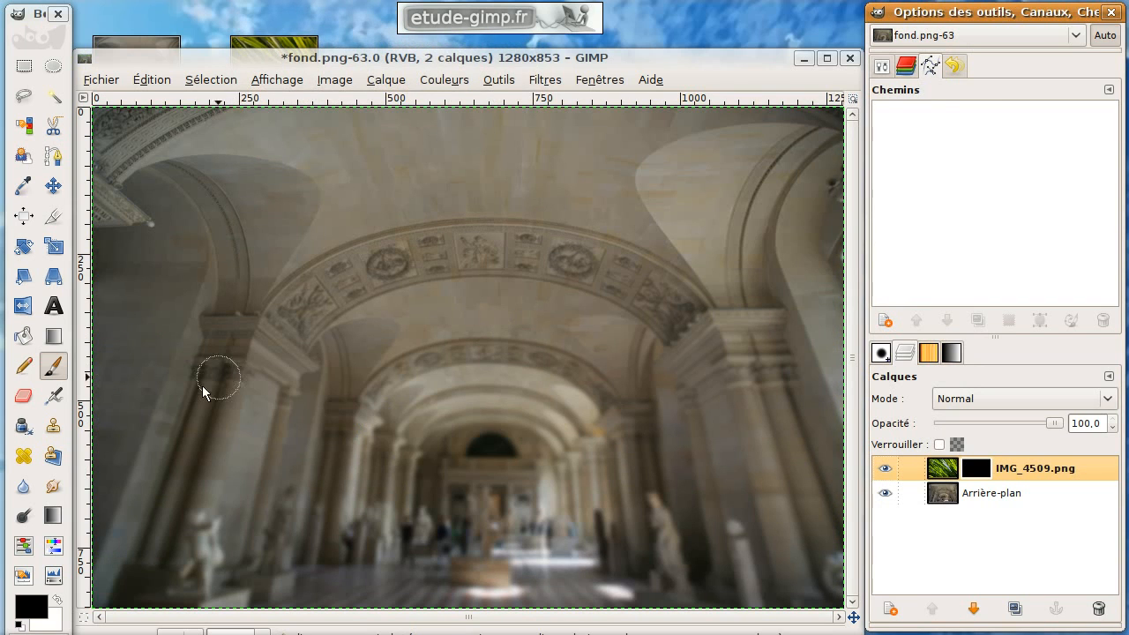
Swap the foreground colour to white and paint a large patch in the middle of the mask to reveal the grass.
{"action": "left_click", "coordinate": [58, 603]}
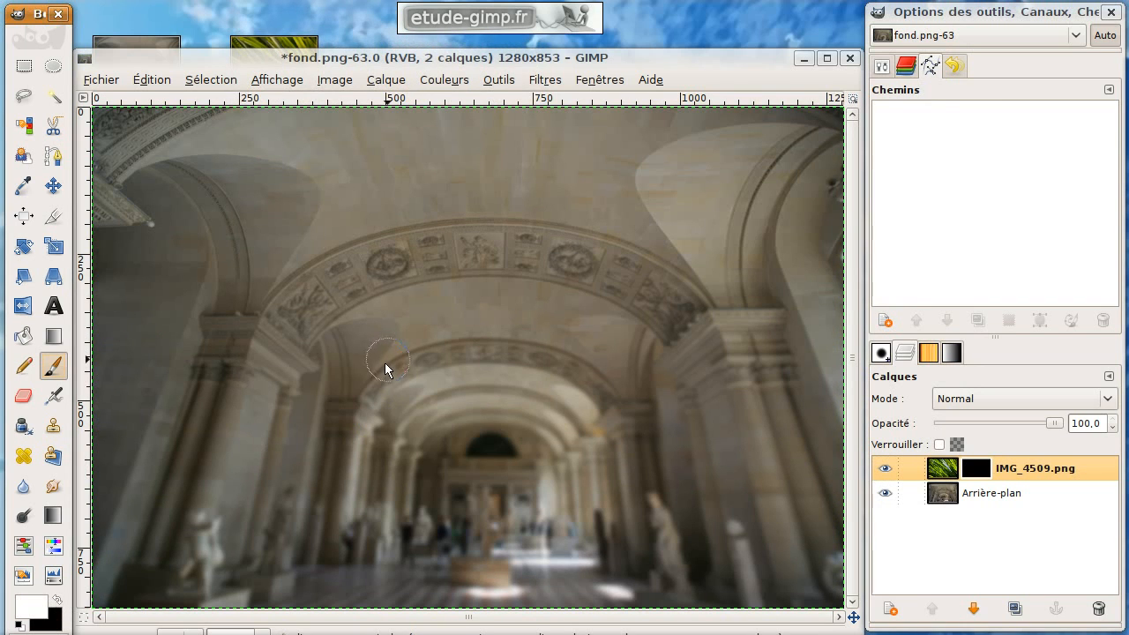
{"action": "mouse_move", "coordinate": [375, 340]}
{"action": "left_mouse_down"}
{"action": "mouse_move", "coordinate": [515, 513]}
{"action": "mouse_move", "coordinate": [440, 392]}
{"action": "mouse_move", "coordinate": [367, 311]}
{"action": "mouse_move", "coordinate": [391, 310]}
{"action": "mouse_move", "coordinate": [543, 499]}
{"action": "mouse_move", "coordinate": [432, 296]}
{"action": "mouse_move", "coordinate": [374, 275]}
{"action": "mouse_move", "coordinate": [381, 267]}
{"action": "mouse_move", "coordinate": [481, 316]}
{"action": "mouse_move", "coordinate": [471, 299]}
{"action": "mouse_move", "coordinate": [571, 473]}
{"action": "mouse_move", "coordinate": [570, 517]}
{"action": "mouse_move", "coordinate": [549, 338]}
{"action": "mouse_move", "coordinate": [412, 227]}
{"action": "mouse_move", "coordinate": [544, 393]}
{"action": "mouse_move", "coordinate": [554, 379]}
{"action": "mouse_move", "coordinate": [449, 236]}
{"action": "mouse_move", "coordinate": [572, 366]}
{"action": "mouse_move", "coordinate": [619, 505]}
{"action": "mouse_move", "coordinate": [538, 493]}
{"action": "mouse_move", "coordinate": [474, 258]}
{"action": "mouse_move", "coordinate": [621, 416]}
{"action": "mouse_move", "coordinate": [638, 463]}
{"action": "mouse_move", "coordinate": [549, 501]}
{"action": "mouse_move", "coordinate": [607, 472]}
{"action": "mouse_move", "coordinate": [642, 406]}
{"action": "mouse_move", "coordinate": [616, 389]}
{"action": "mouse_move", "coordinate": [643, 480]}
{"action": "mouse_move", "coordinate": [601, 488]}
{"action": "mouse_move", "coordinate": [593, 461]}
{"action": "mouse_move", "coordinate": [569, 456]}
{"action": "mouse_move", "coordinate": [610, 453]}
{"action": "mouse_move", "coordinate": [588, 435]}
{"action": "left_mouse_up"}
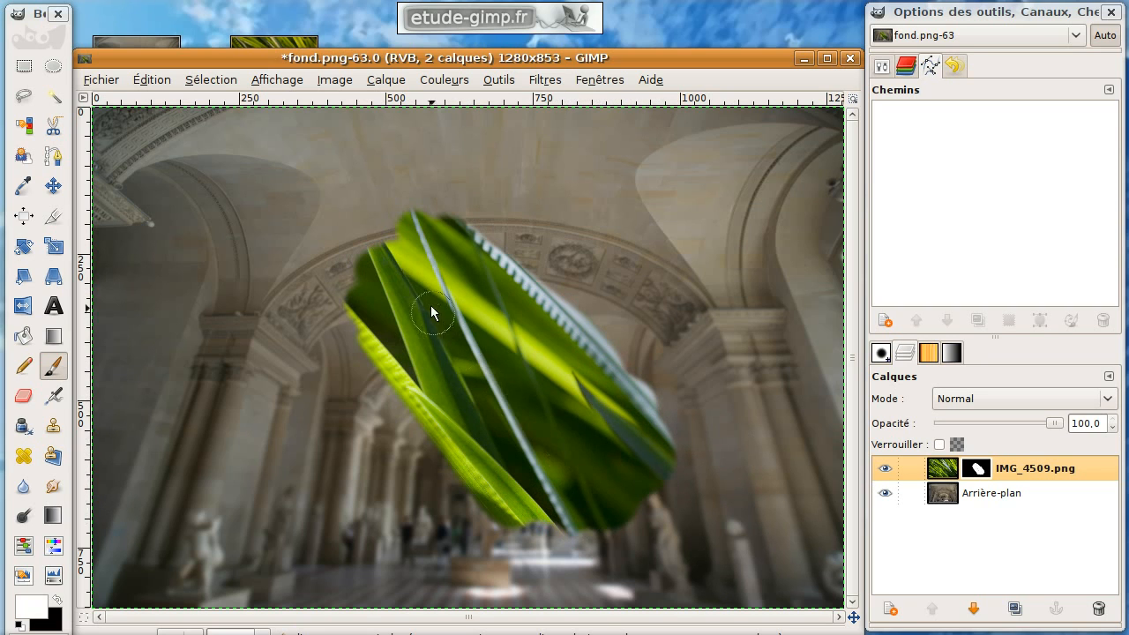
Try painting white directly on the IMG_4509.png layer image instead of its mask, and undo the stroke.
{"action": "left_click", "coordinate": [940, 470]}
{"action": "mouse_move", "coordinate": [446, 337]}
{"action": "left_mouse_down"}
{"action": "mouse_move", "coordinate": [513, 422]}
{"action": "mouse_move", "coordinate": [492, 336]}
{"action": "mouse_move", "coordinate": [436, 301]}
{"action": "mouse_move", "coordinate": [498, 386]}
{"action": "mouse_move", "coordinate": [511, 374]}
{"action": "mouse_move", "coordinate": [544, 434]}
{"action": "mouse_move", "coordinate": [467, 285]}
{"action": "mouse_move", "coordinate": [474, 354]}
{"action": "mouse_move", "coordinate": [521, 460]}
{"action": "left_mouse_up"}
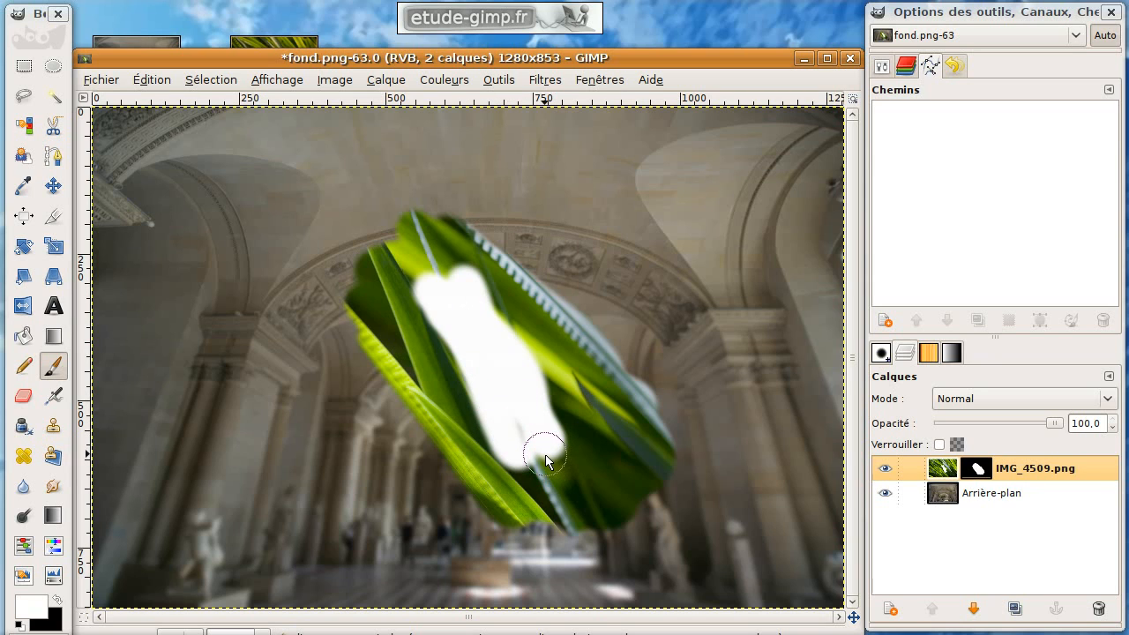
{"action": "key", "text": "ctrl+z"}
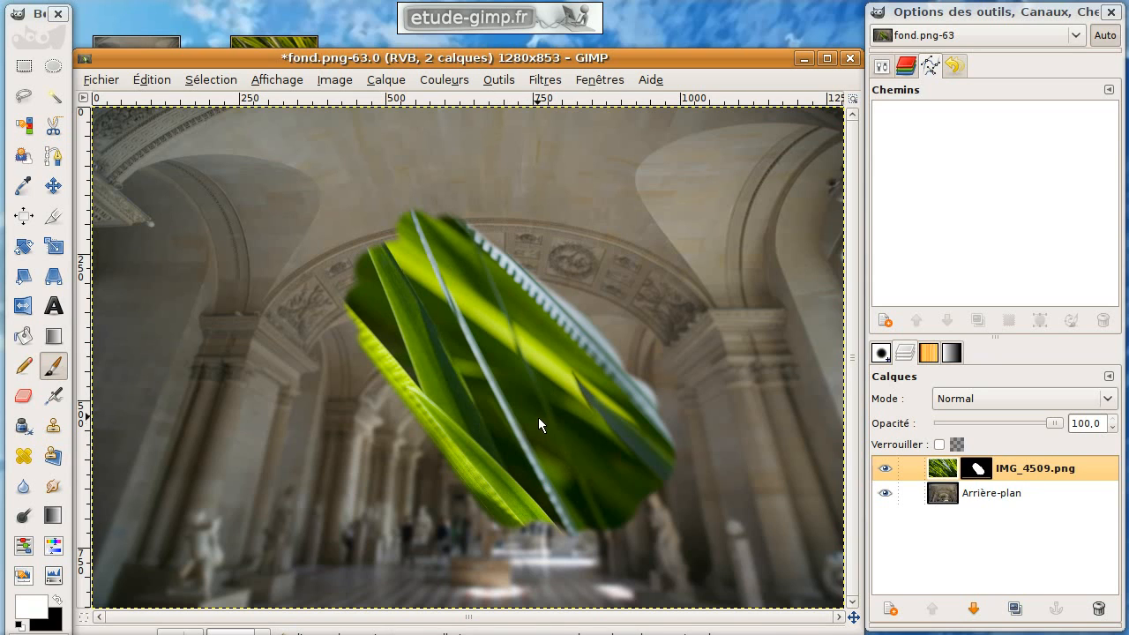
Extend the white area on the IMG_4509.png mask and cover the mask with a diagonal gradient, black at upper left to white at lower right.
{"action": "left_click", "coordinate": [979, 476]}
{"action": "mouse_move", "coordinate": [634, 388]}
{"action": "left_mouse_down"}
{"action": "mouse_move", "coordinate": [657, 425]}
{"action": "mouse_move", "coordinate": [657, 490]}
{"action": "mouse_move", "coordinate": [572, 526]}
{"action": "mouse_move", "coordinate": [528, 518]}
{"action": "left_mouse_up"}
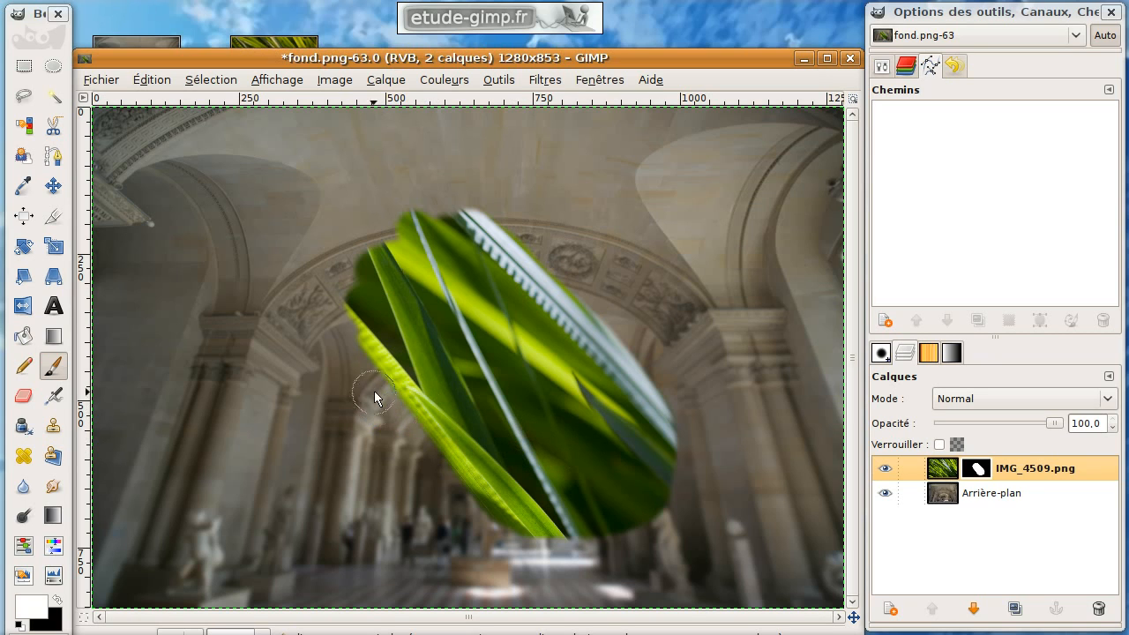
{"action": "left_click", "coordinate": [58, 344]}
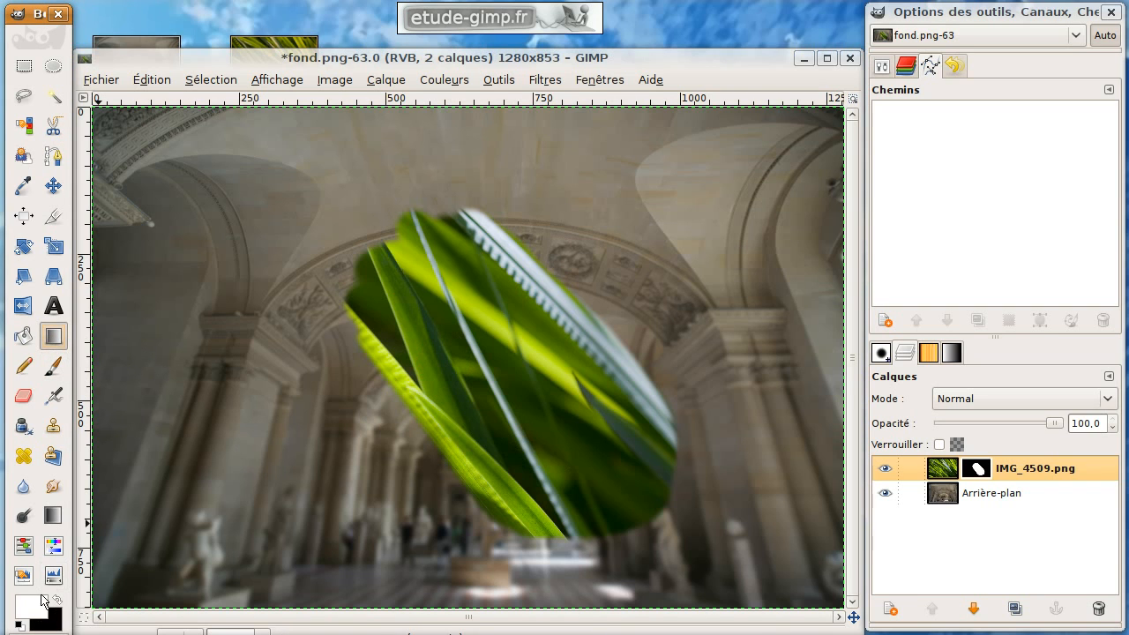
{"action": "left_click_drag", "start_coordinate": [146, 155], "coordinate": [285, 252]}
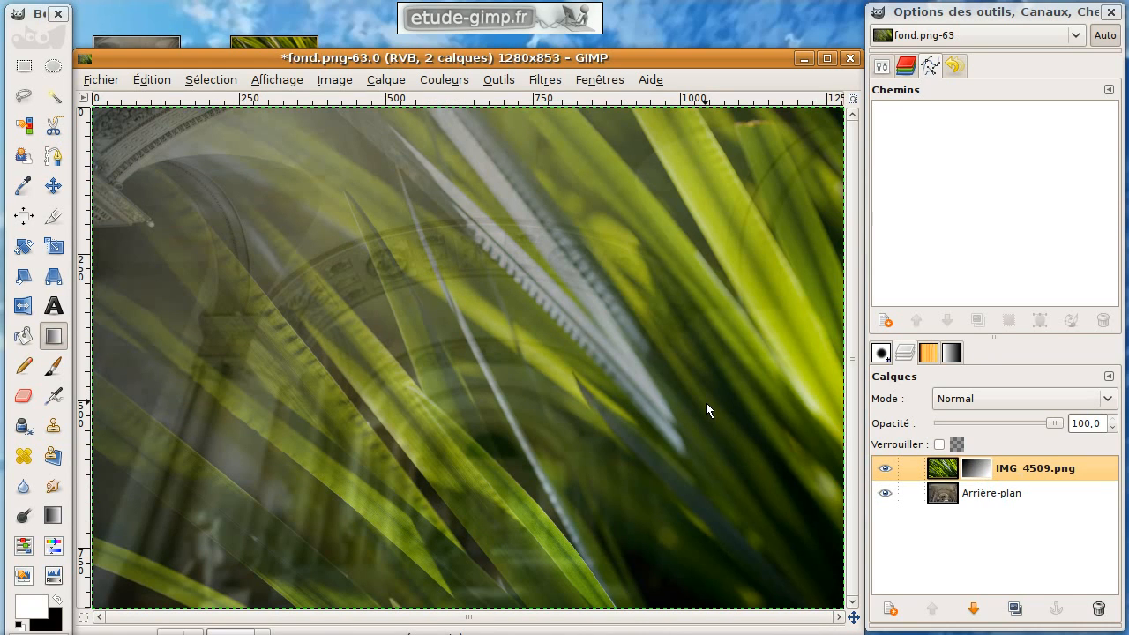
Display the gradient mask of IMG_4509.png alone on the canvas and return to the normal image view.
{"action": "left_click", "coordinate": [982, 477], "text": "alt"}
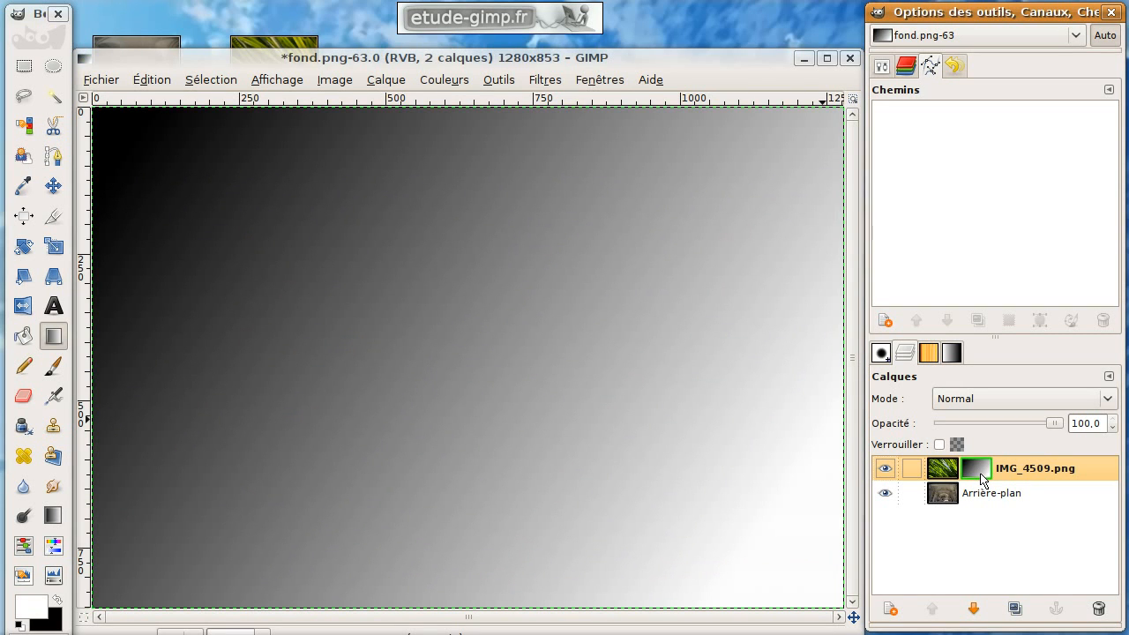
{"action": "left_click", "coordinate": [981, 478], "text": "alt"}
{"action": "left_click", "coordinate": [982, 477], "text": "alt"}
{"action": "left_click", "coordinate": [981, 478], "text": "alt"}
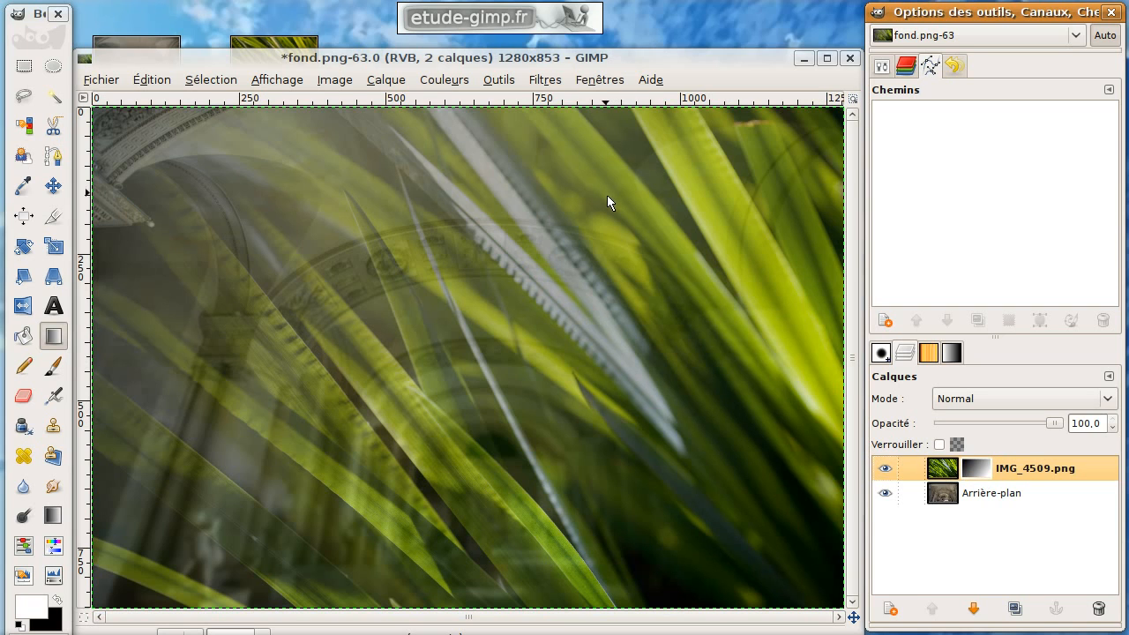
Disable and re-enable the IMG_4509.png layer mask to compare the image with and without it.
{"action": "left_click", "coordinate": [982, 474], "text": "ctrl"}
{"action": "left_click", "coordinate": [985, 472], "text": "ctrl"}
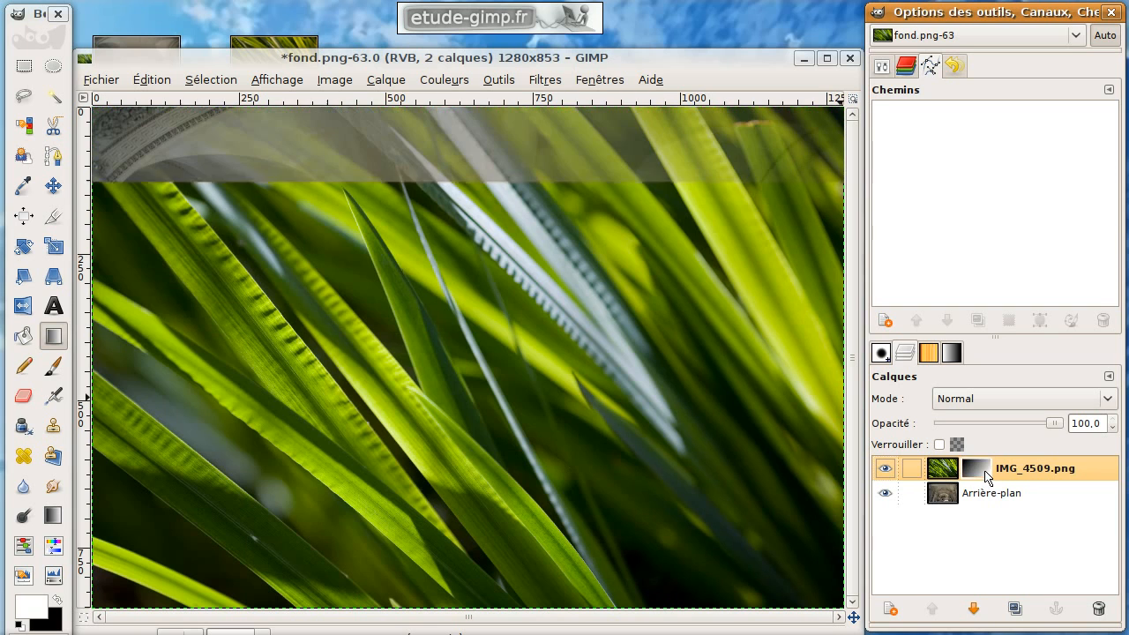
{"action": "left_click", "coordinate": [985, 474], "text": "ctrl"}
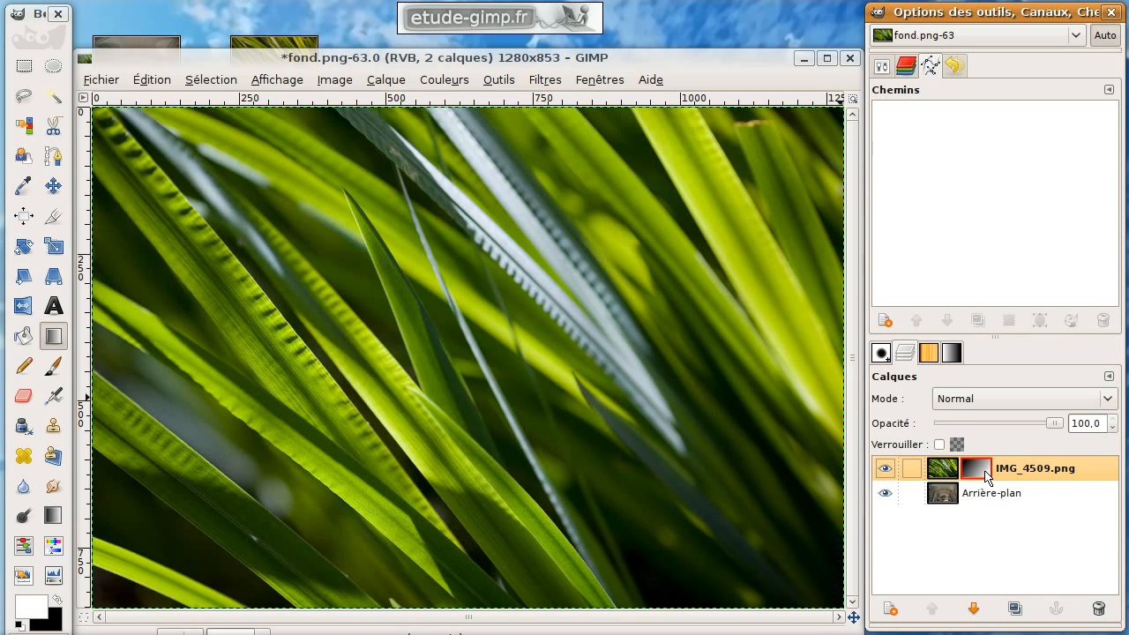
{"action": "left_click", "coordinate": [986, 475], "text": "ctrl"}
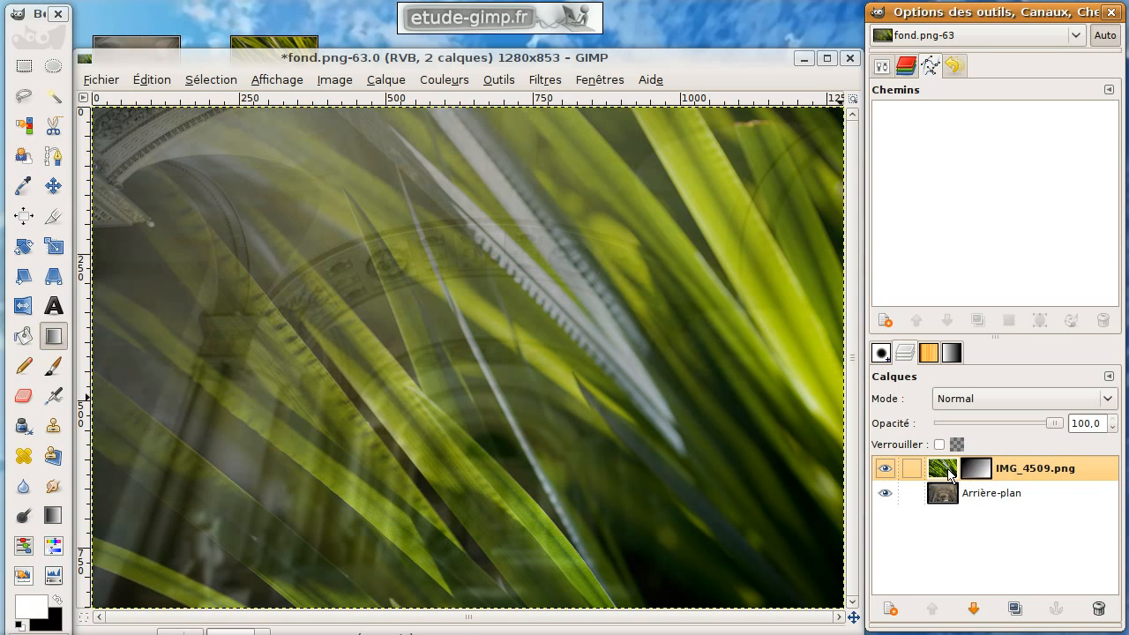
Bring the kitten photo IMG_5305-1280.png into the composition as a new top layer.
{"action": "left_click_drag", "start_coordinate": [150, 62], "coordinate": [287, 58]}
{"action": "left_click_drag", "start_coordinate": [141, 192], "coordinate": [394, 227]}
{"action": "left_click_drag", "start_coordinate": [657, 64], "coordinate": [517, 61]}
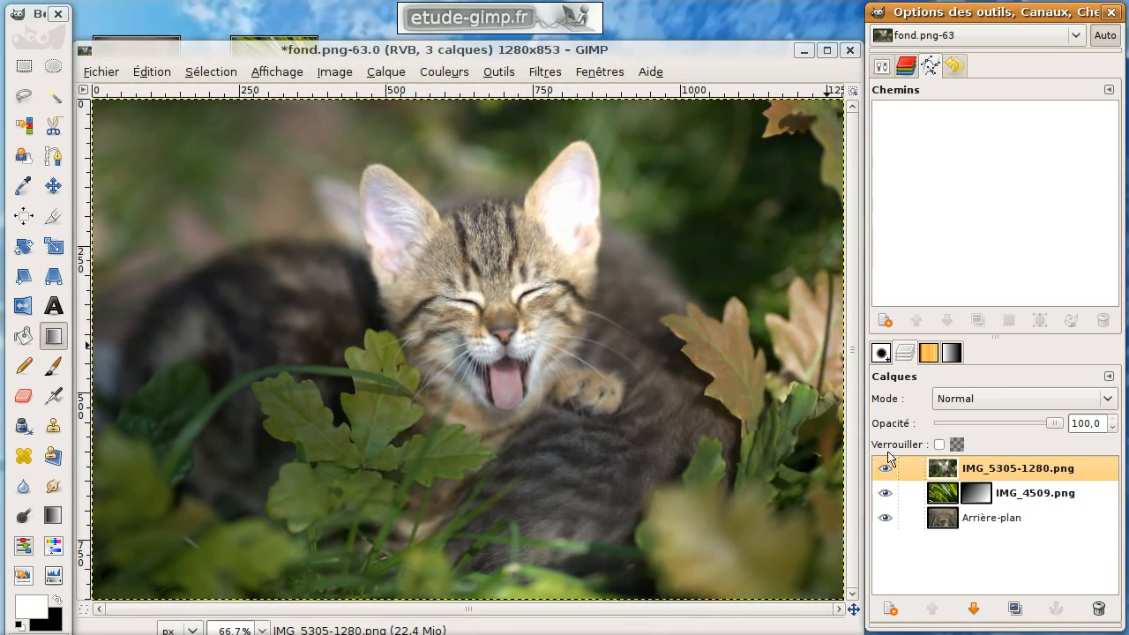
Draw a closed freehand selection around the kitten's face and part of the surrounding fur.
{"action": "left_click", "coordinate": [24, 99]}
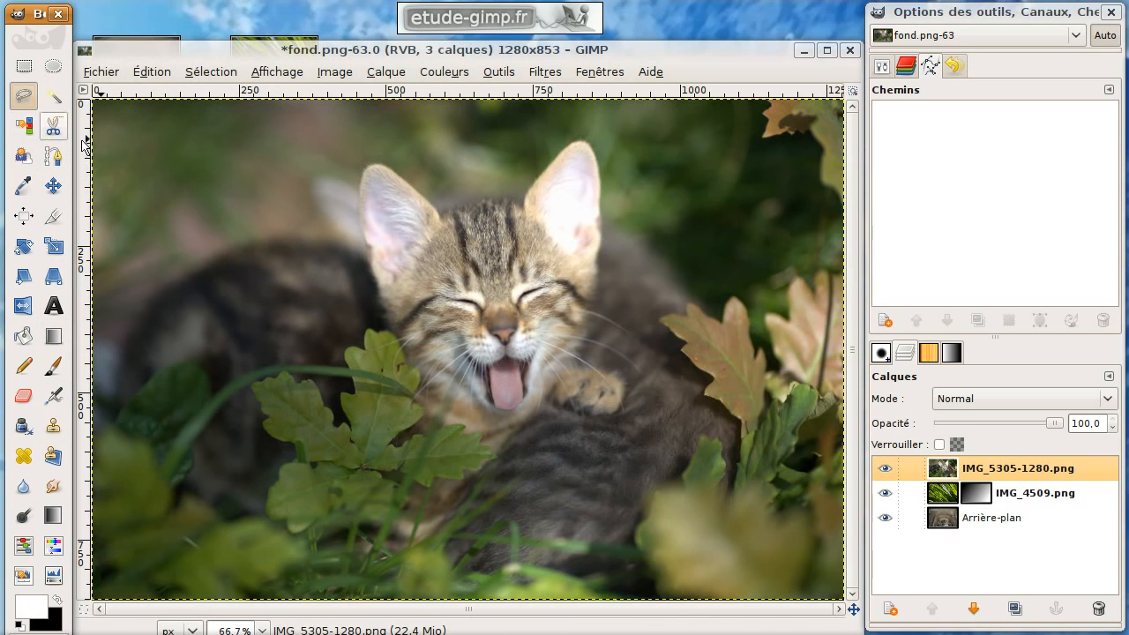
{"action": "mouse_move", "coordinate": [192, 191]}
{"action": "left_mouse_down"}
{"action": "mouse_move", "coordinate": [238, 225]}
{"action": "mouse_move", "coordinate": [358, 228]}
{"action": "mouse_move", "coordinate": [590, 169]}
{"action": "mouse_move", "coordinate": [706, 319]}
{"action": "mouse_move", "coordinate": [680, 381]}
{"action": "mouse_move", "coordinate": [603, 355]}
{"action": "mouse_move", "coordinate": [475, 407]}
{"action": "mouse_move", "coordinate": [384, 323]}
{"action": "mouse_move", "coordinate": [291, 298]}
{"action": "mouse_move", "coordinate": [221, 311]}
{"action": "mouse_move", "coordinate": [157, 225]}
{"action": "mouse_move", "coordinate": [161, 199]}
{"action": "mouse_move", "coordinate": [188, 192]}
{"action": "left_mouse_up"}
{"action": "left_click", "coordinate": [188, 191]}
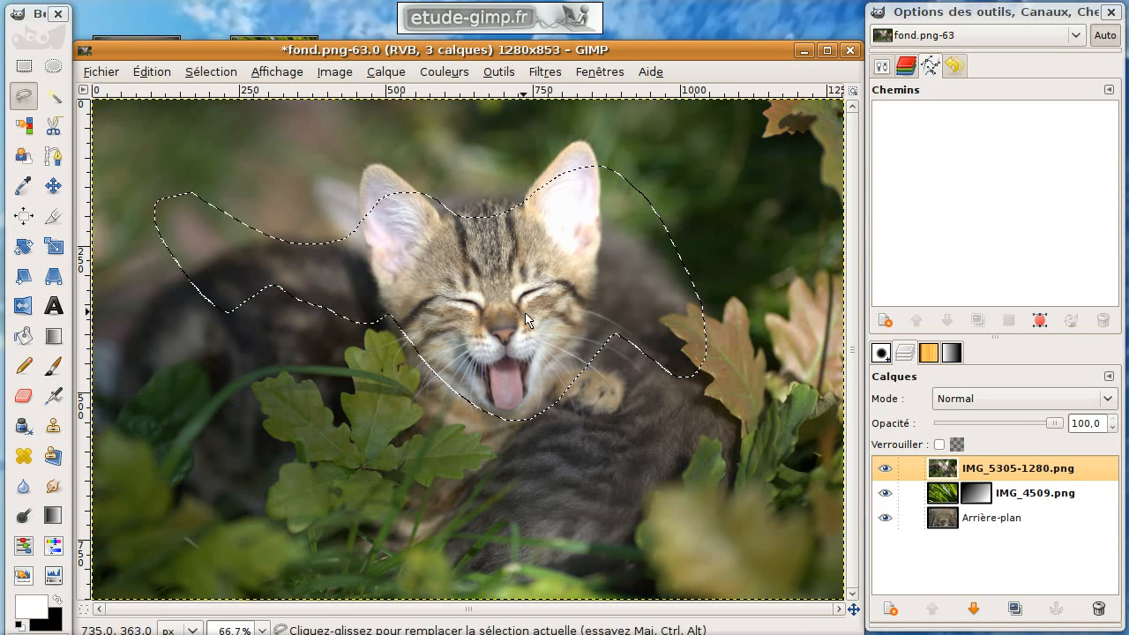
Add a layer mask initialised from the selection to the IMG_5305-1280.png layer, and clear the selection.
{"action": "right_click", "coordinate": [949, 474]}
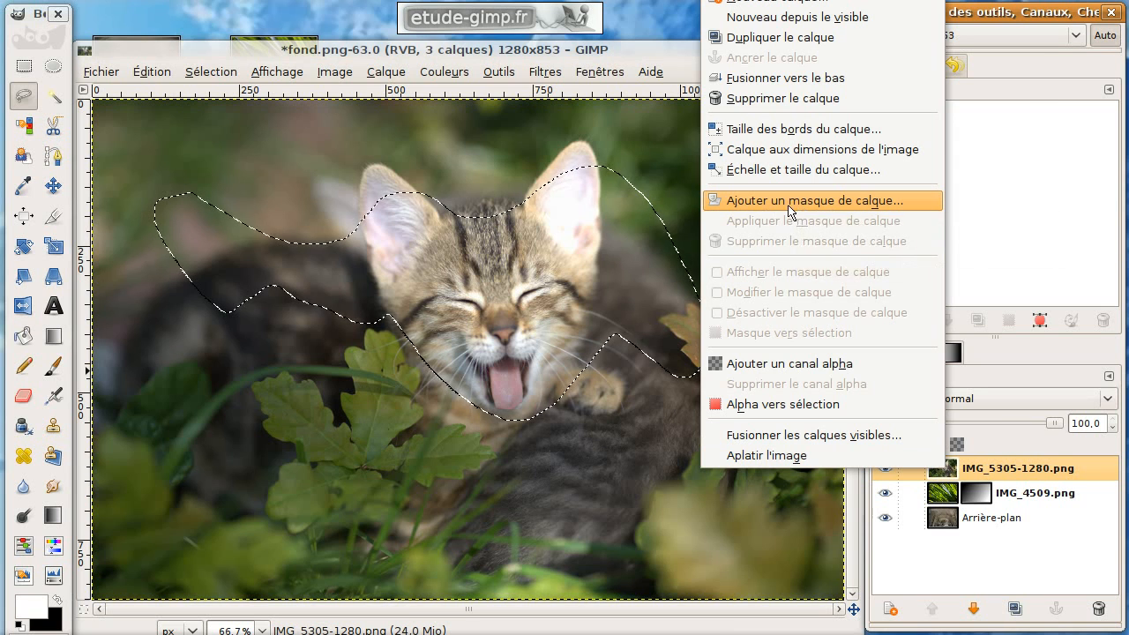
{"action": "left_click", "coordinate": [819, 214]}
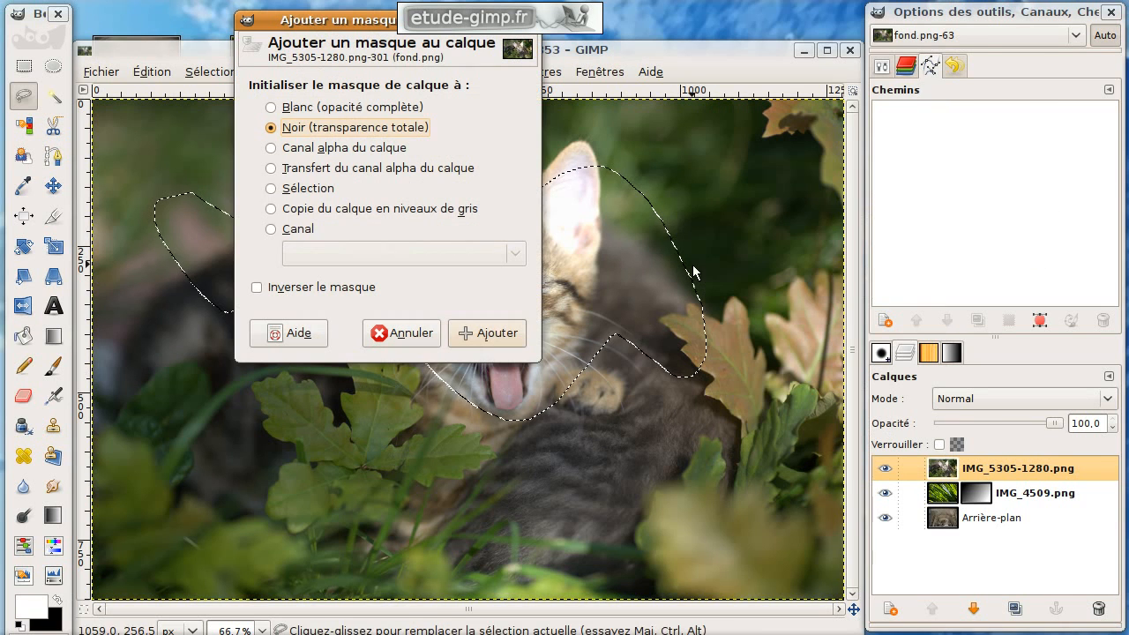
{"action": "left_click", "coordinate": [273, 189]}
{"action": "left_click", "coordinate": [472, 334]}
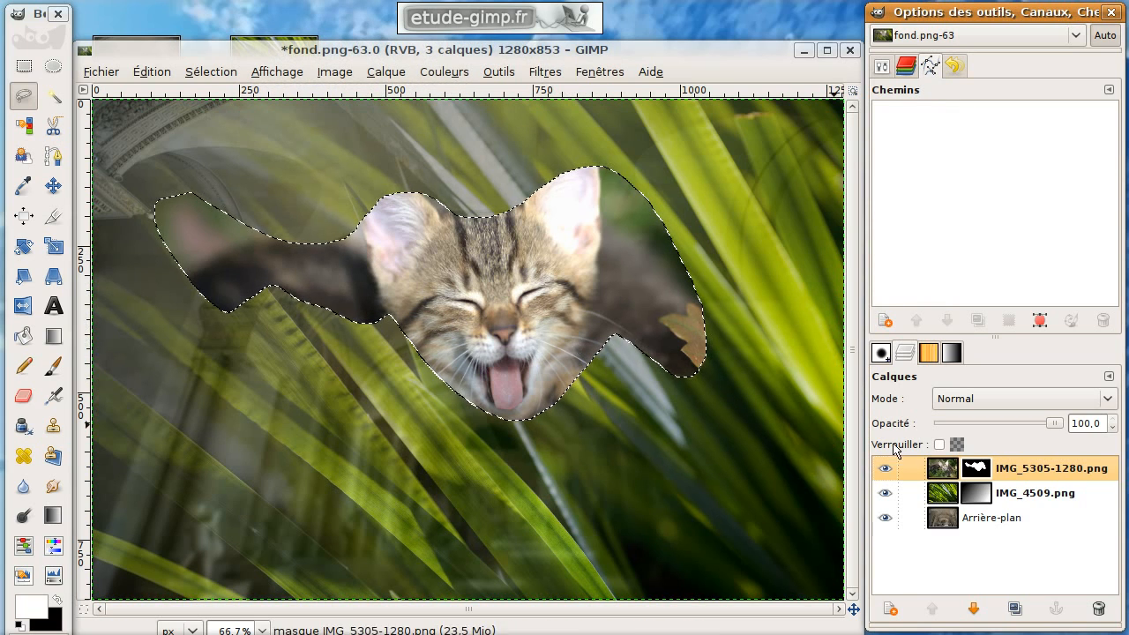
{"action": "key", "text": "ctrl+shift+a"}
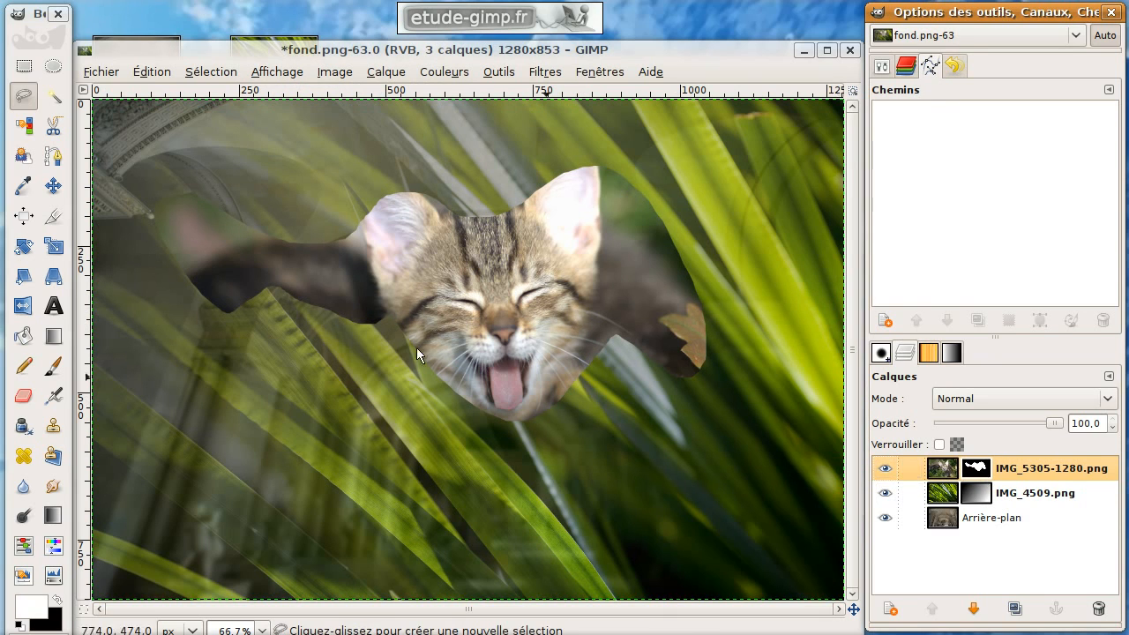
Move the IMG_5305-1280.png layer mask around over the kitten photo with the Move tool.
{"action": "key", "text": "m"}
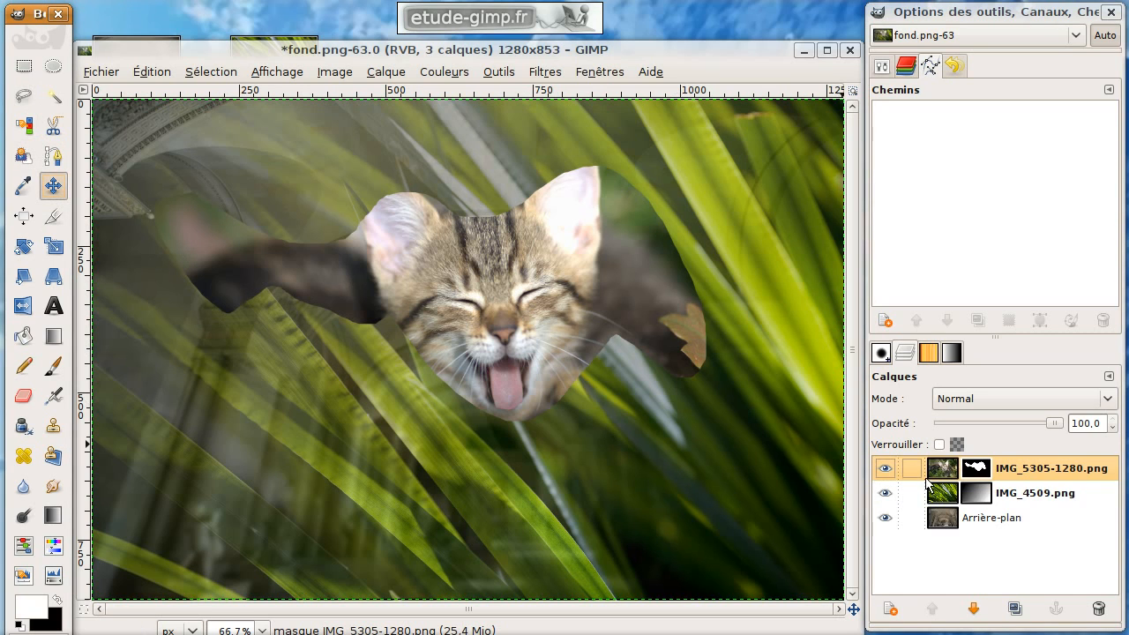
{"action": "left_click_drag", "start_coordinate": [540, 287], "coordinate": [565, 288]}
{"action": "left_click_drag", "start_coordinate": [646, 251], "coordinate": [590, 270]}
{"action": "left_click_drag", "start_coordinate": [506, 249], "coordinate": [640, 286]}
{"action": "left_click_drag", "start_coordinate": [456, 240], "coordinate": [516, 329]}
{"action": "left_click_drag", "start_coordinate": [491, 379], "coordinate": [485, 309]}
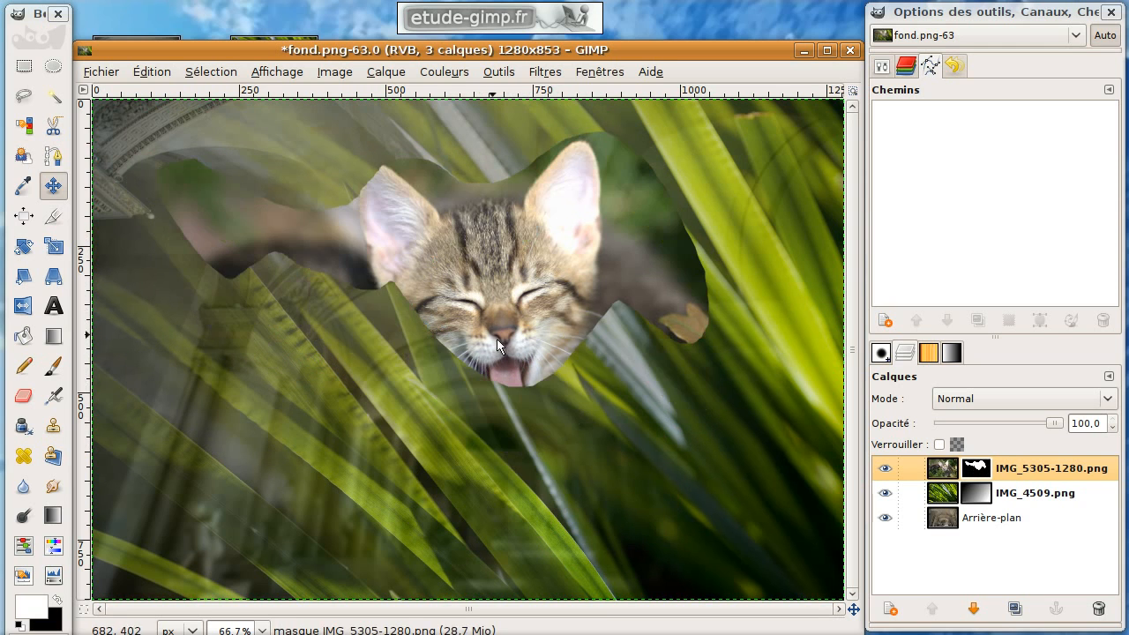
Try moving the IMG_5305-1280.png layer image instead of its mask, and undo the recent moves.
{"action": "left_click", "coordinate": [944, 474]}
{"action": "left_click_drag", "start_coordinate": [534, 279], "coordinate": [516, 297]}
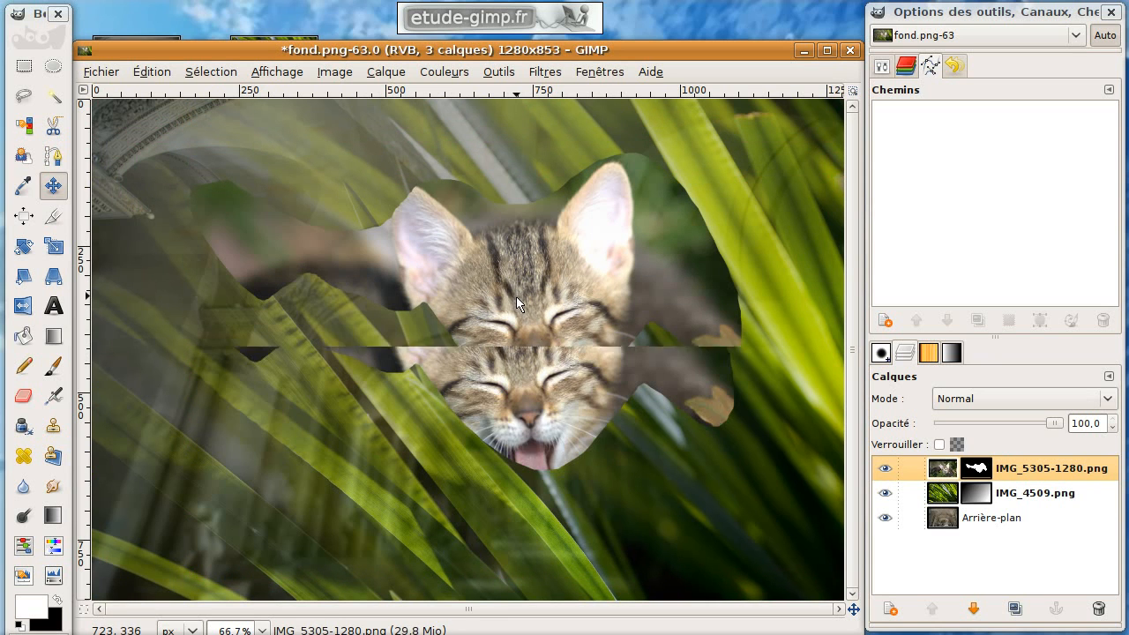
{"action": "key", "text": "ctrl+z"}
{"action": "key", "text": "ctrl+z"}
{"action": "key", "text": "ctrl+z"}
{"action": "key", "text": "ctrl+z"}
{"action": "key", "text": "ctrl+z"}
{"action": "key", "text": "ctrl+z"}
{"action": "key", "text": "ctrl+z"}
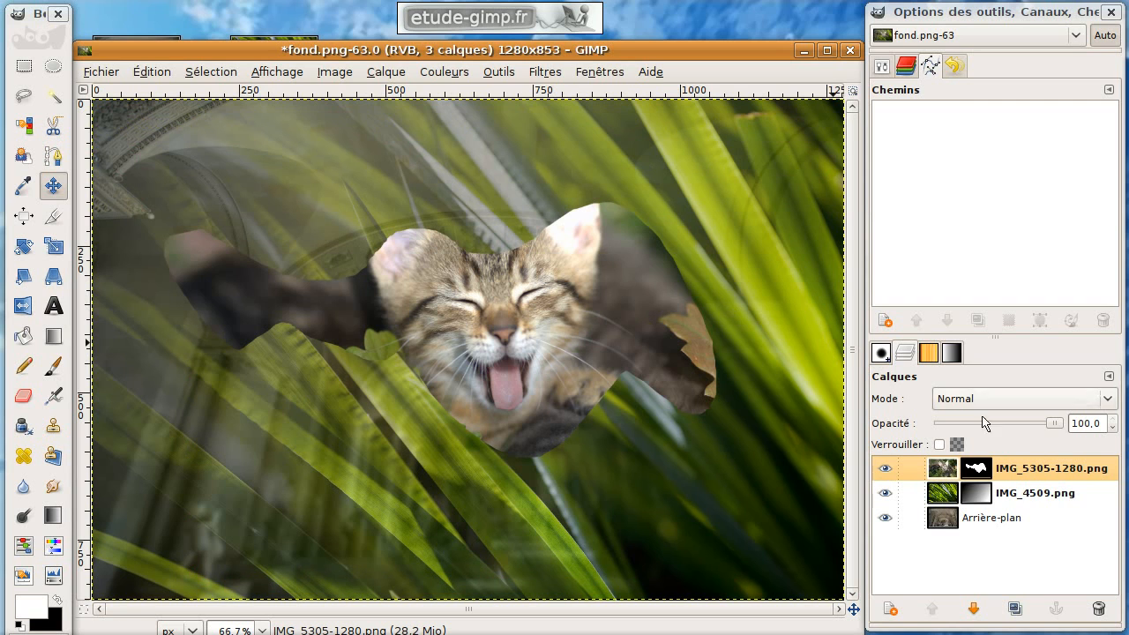
Delete the layer mask of the IMG_5305-1280.png layer.
{"action": "right_click", "coordinate": [977, 473]}
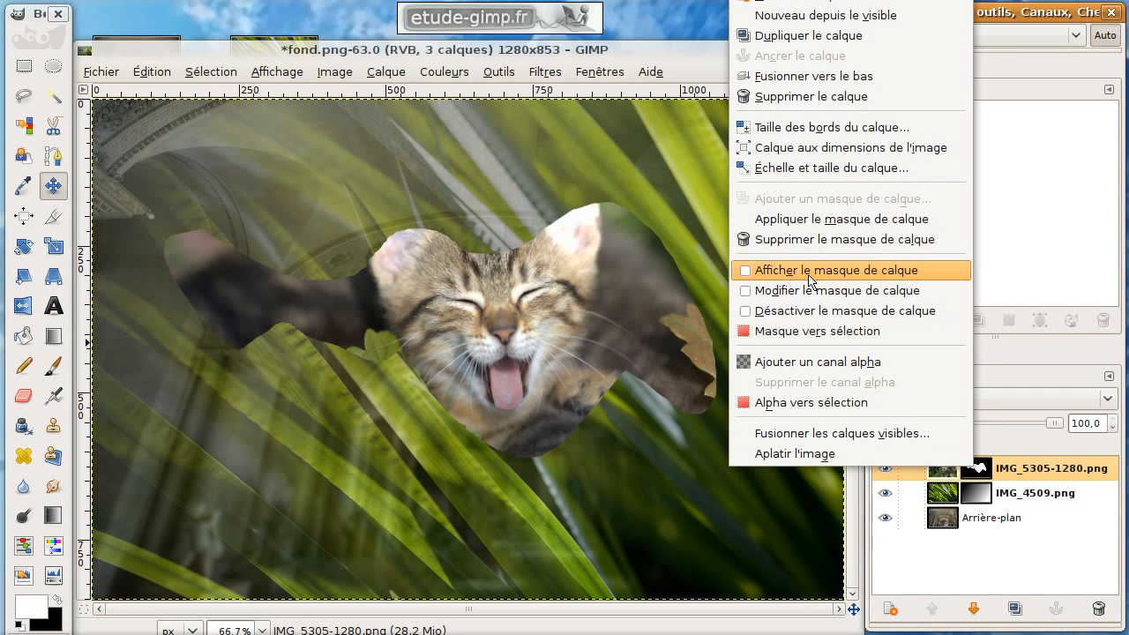
{"action": "left_click", "coordinate": [794, 243]}
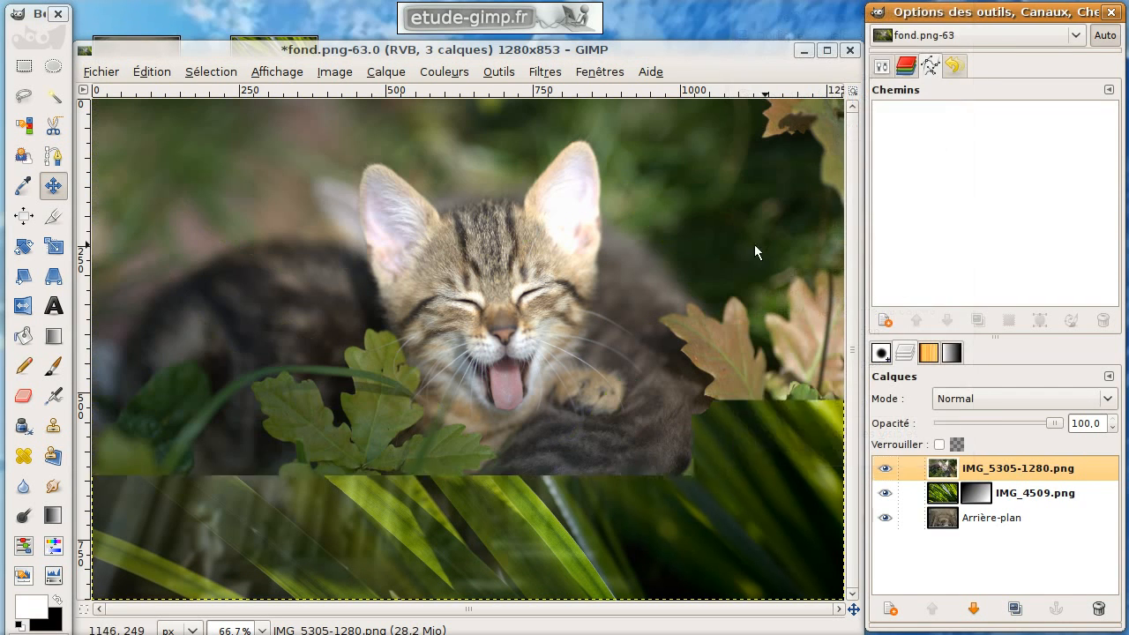
Add a white (full opacity) layer mask to the IMG_5305-1280.png layer.
{"action": "right_click", "coordinate": [972, 472]}
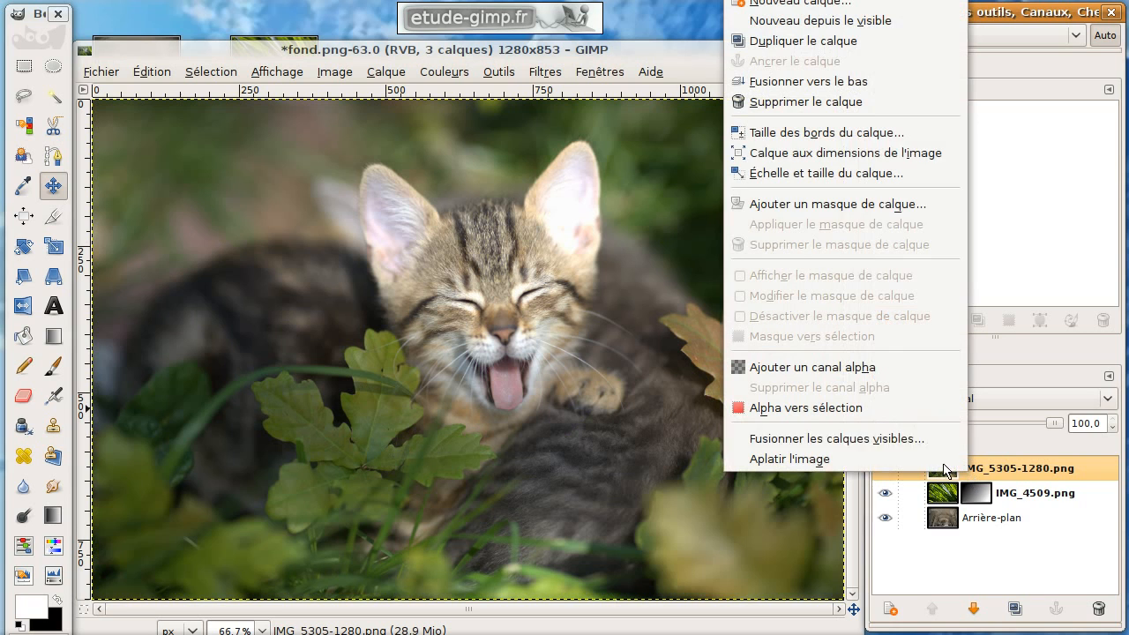
{"action": "left_click", "coordinate": [806, 208]}
{"action": "left_click", "coordinate": [291, 109]}
{"action": "left_click", "coordinate": [495, 336]}
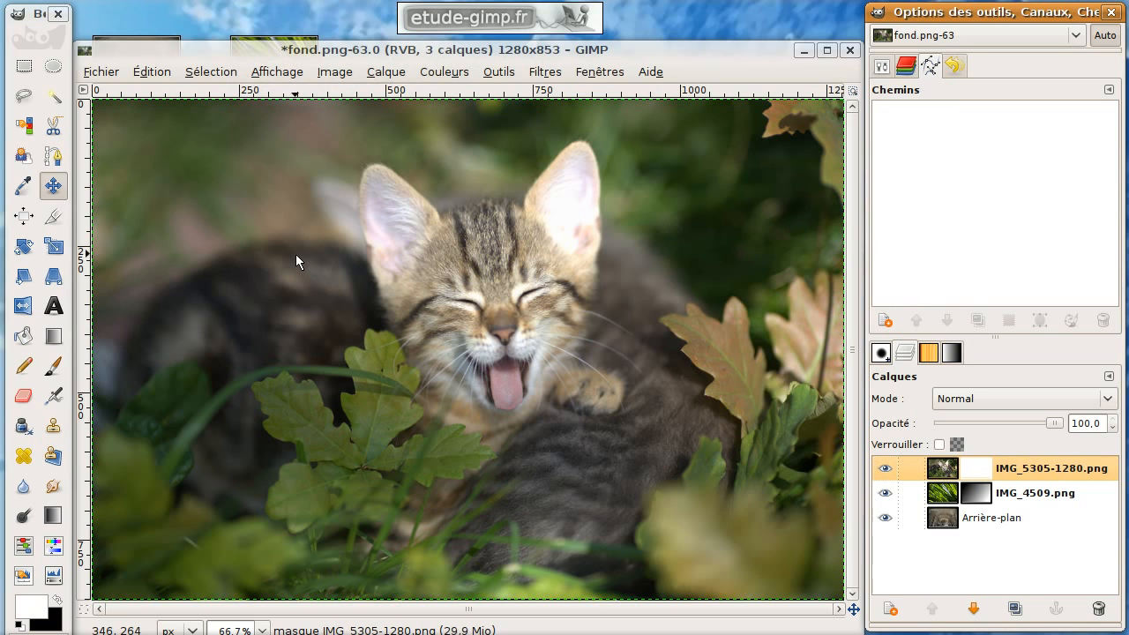
Draw a circular selection around the kitten's head and fill it with black on the IMG_5305-1280.png mask.
{"action": "left_click", "coordinate": [54, 71]}
{"action": "left_click_drag", "start_coordinate": [333, 142], "coordinate": [635, 436]}
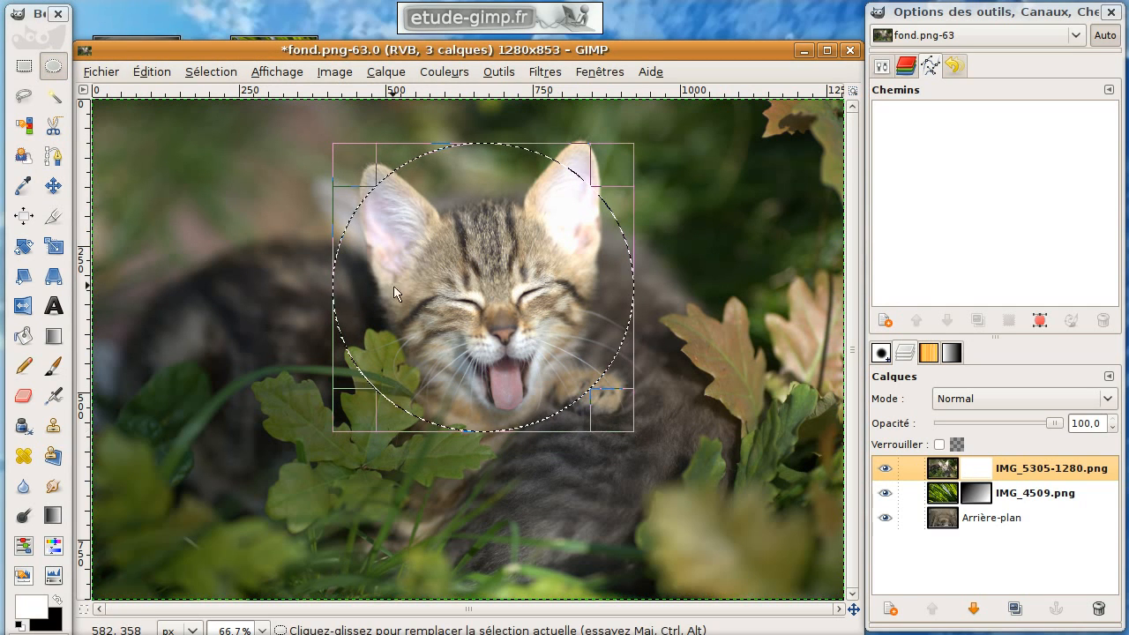
{"action": "left_click", "coordinate": [23, 339]}
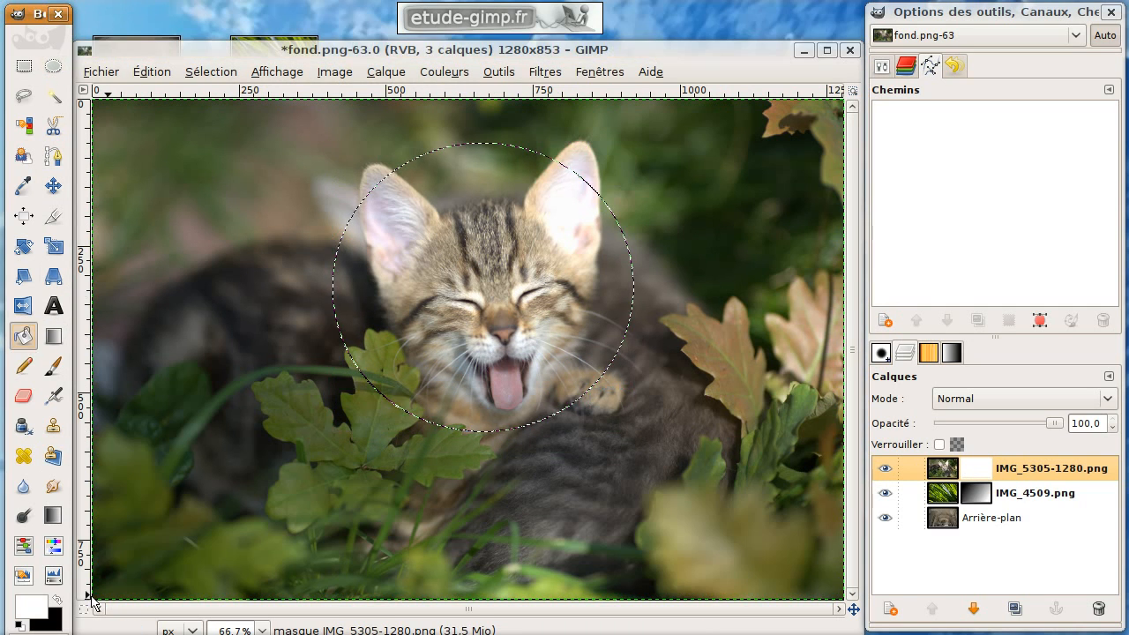
{"action": "left_click", "coordinate": [56, 602]}
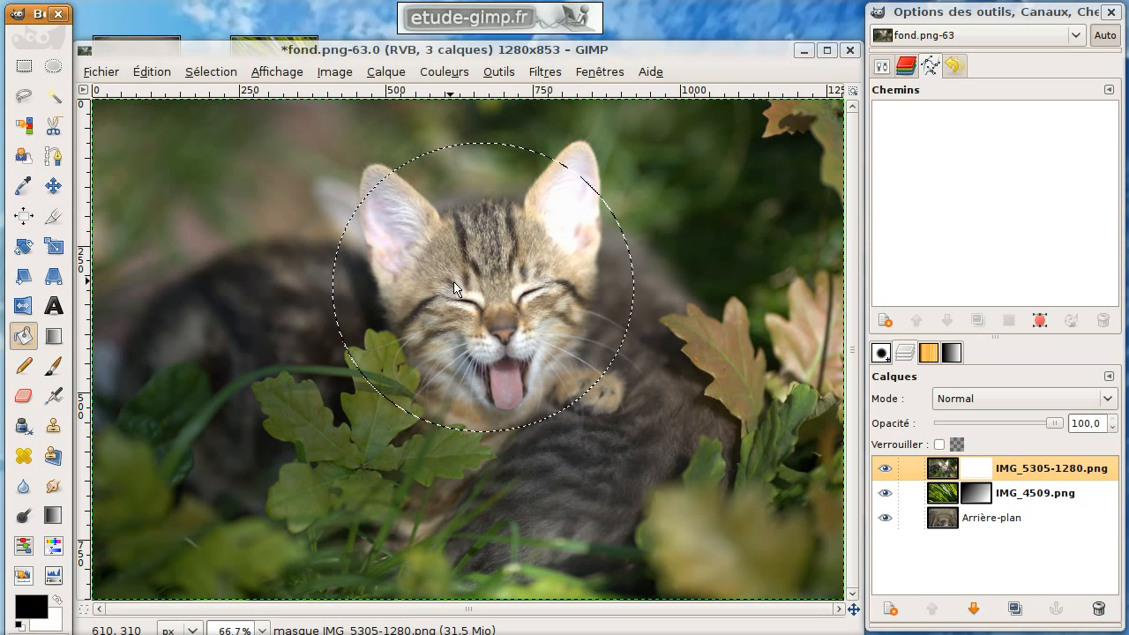
{"action": "left_click", "coordinate": [522, 464]}
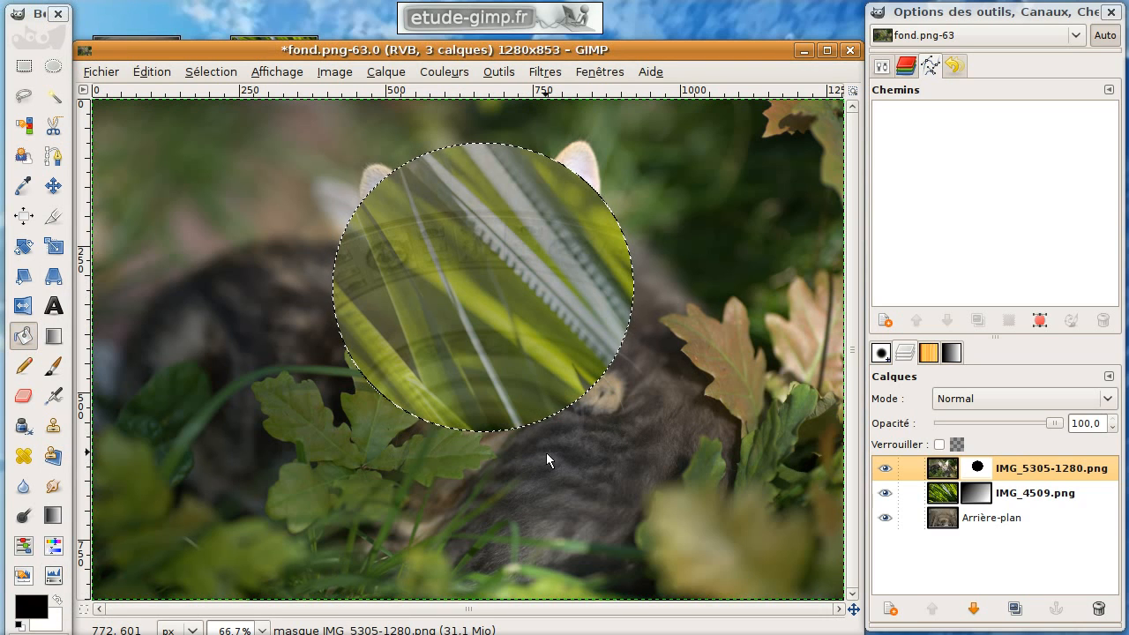
Undo the fill inside the circle and fill the inverted selection around the head with black on the mask, clearing the selection.
{"action": "key", "text": "ctrl+z"}
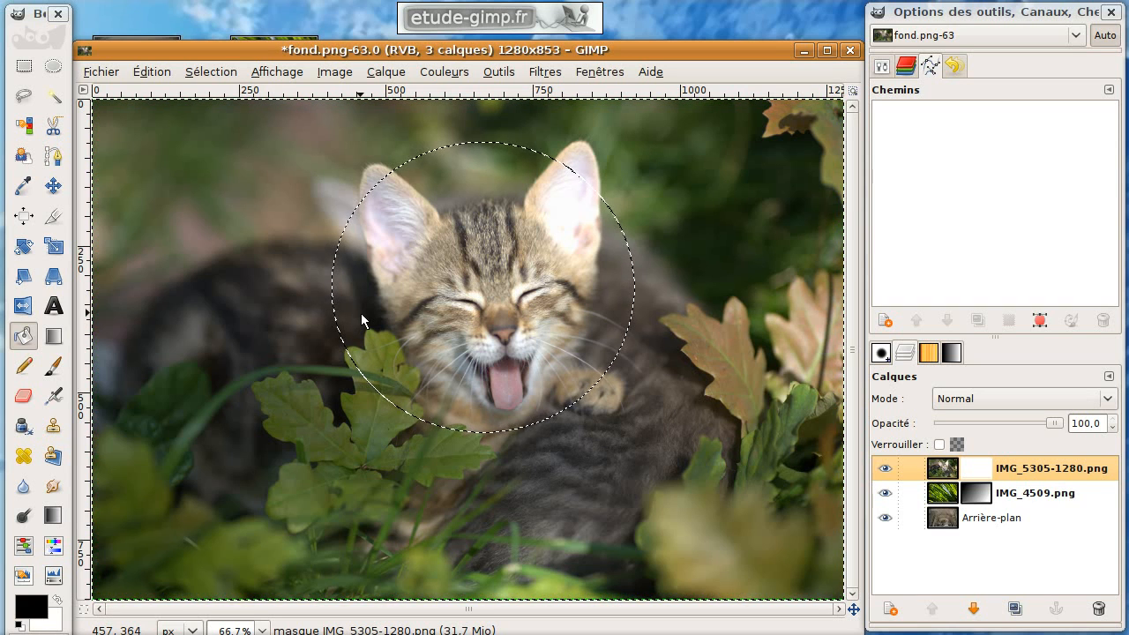
{"action": "left_click", "coordinate": [283, 282]}
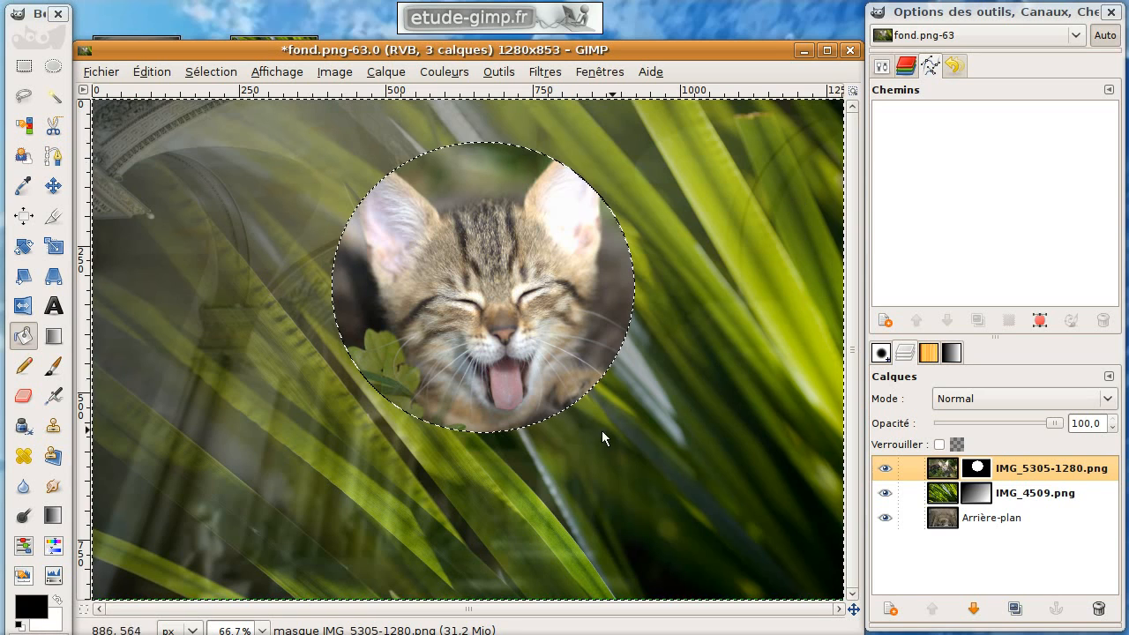
{"action": "key", "text": "ctrl+shift+a"}
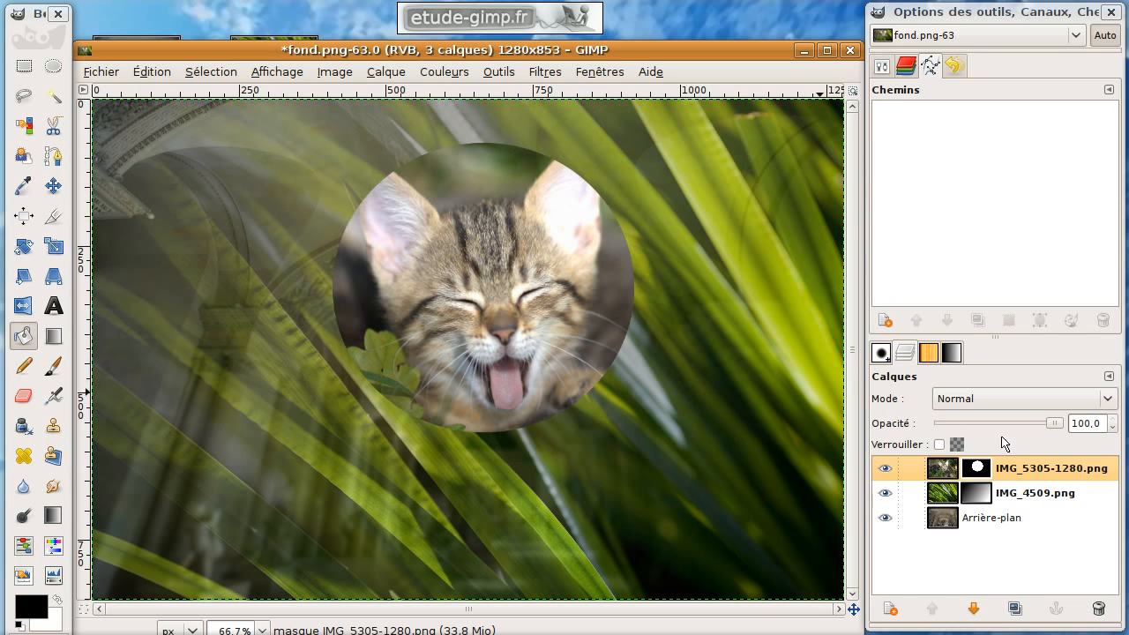
Apply a Gaussian blur with a 95 px horizontal and vertical radius to the kitten layer's mask, and check the mask on its own.
{"action": "left_click", "coordinate": [545, 71]}
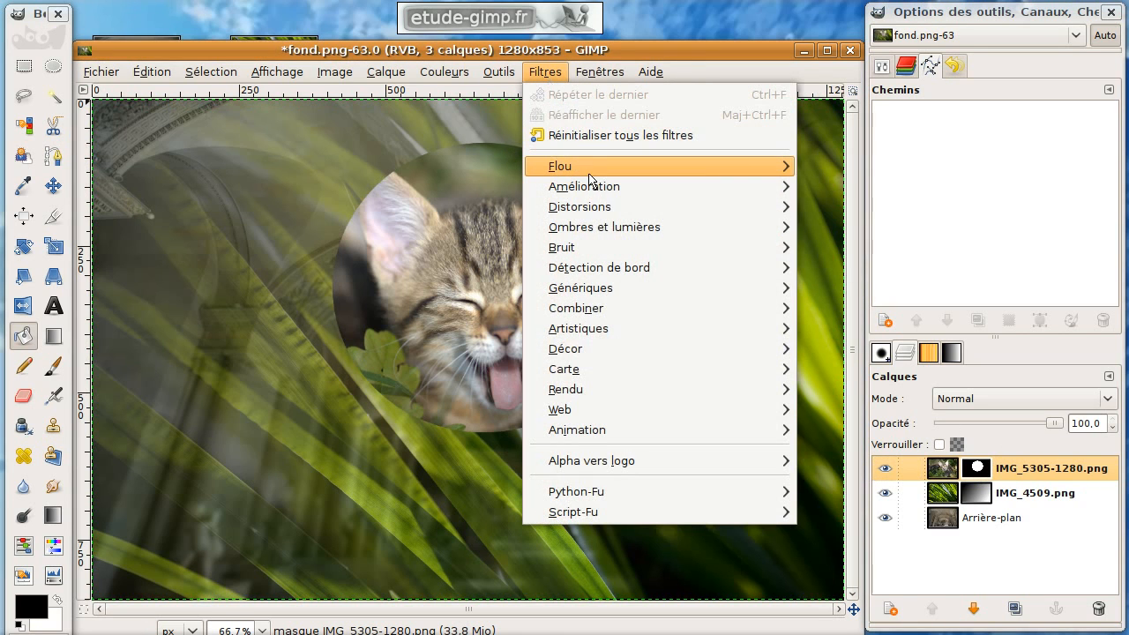
{"action": "mouse_move", "coordinate": [589, 180]}
{"action": "left_click", "coordinate": [877, 189]}
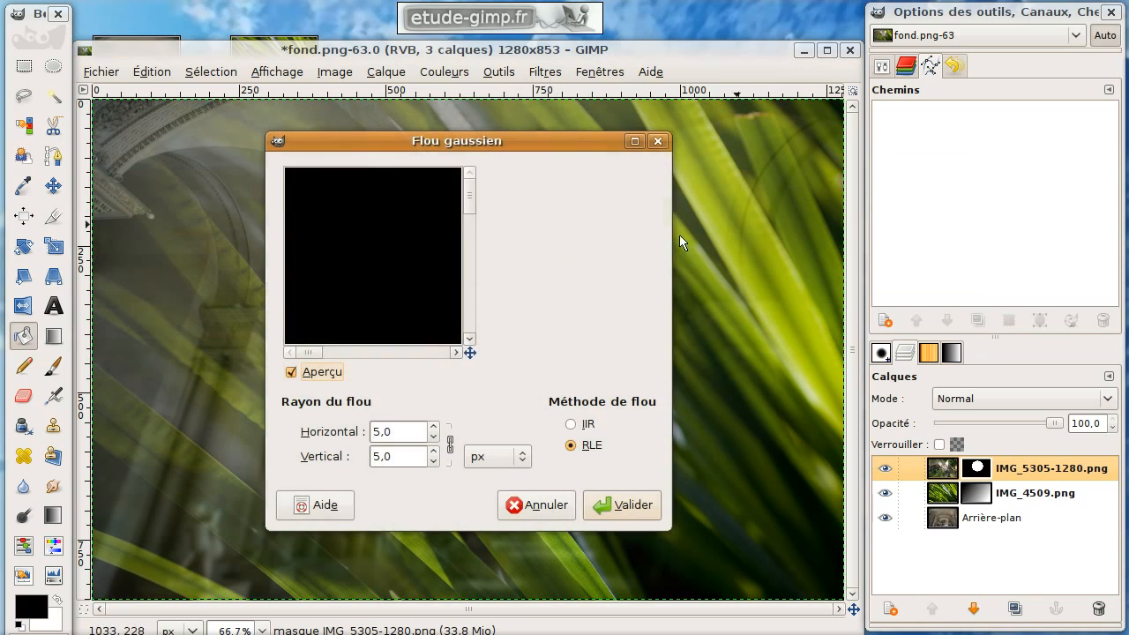
{"action": "left_click_drag", "start_coordinate": [470, 352], "coordinate": [499, 376]}
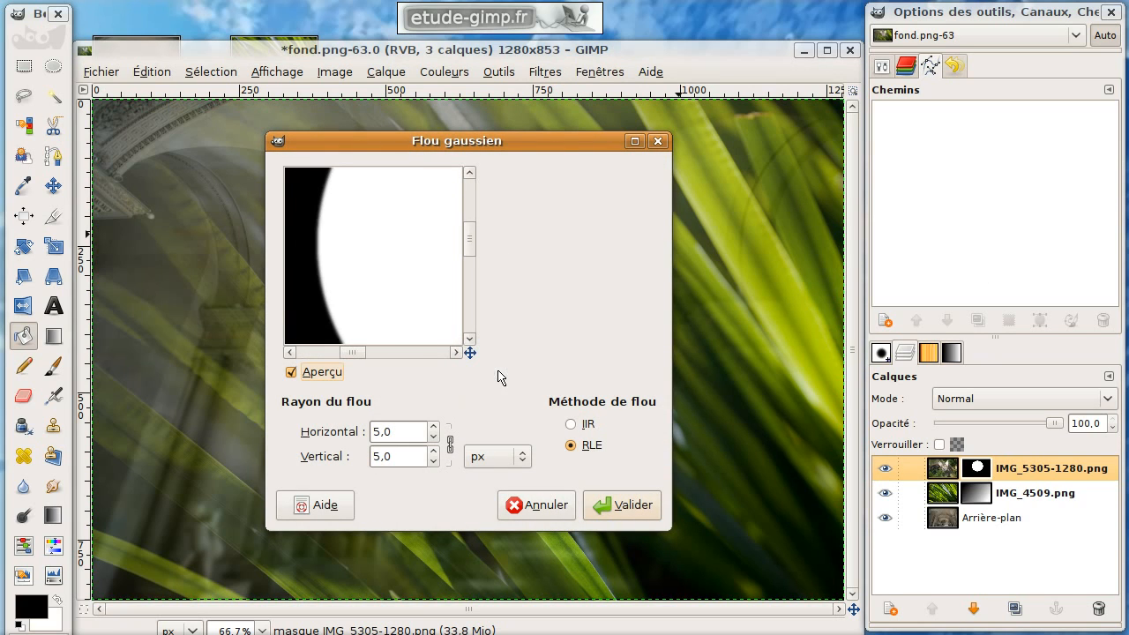
{"action": "left_click", "coordinate": [434, 426]}
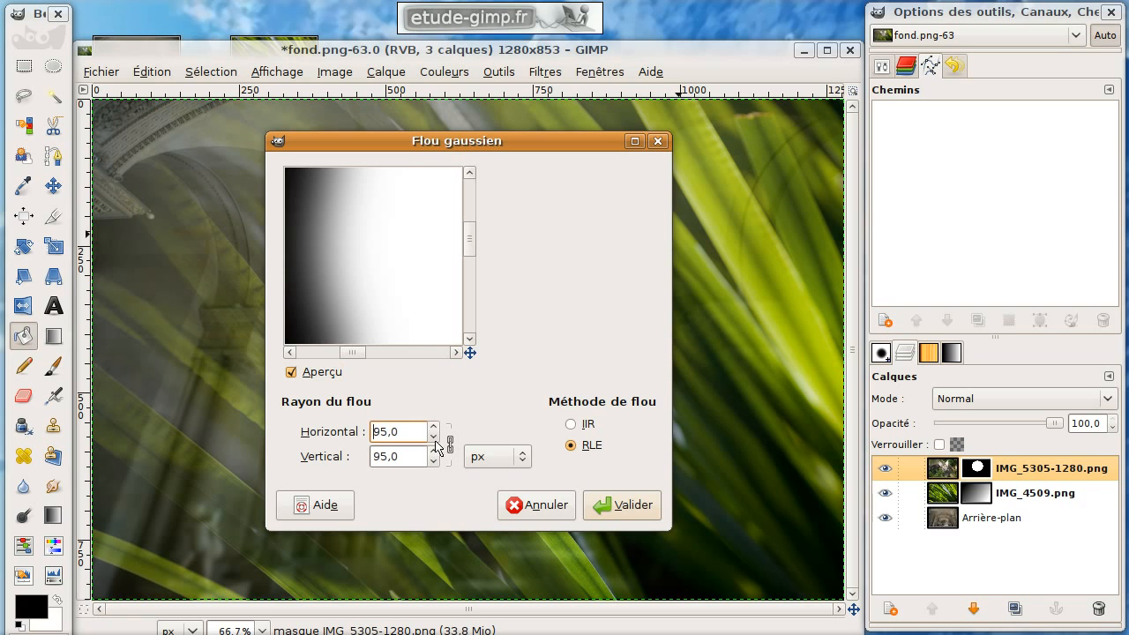
{"action": "left_click", "coordinate": [637, 504]}
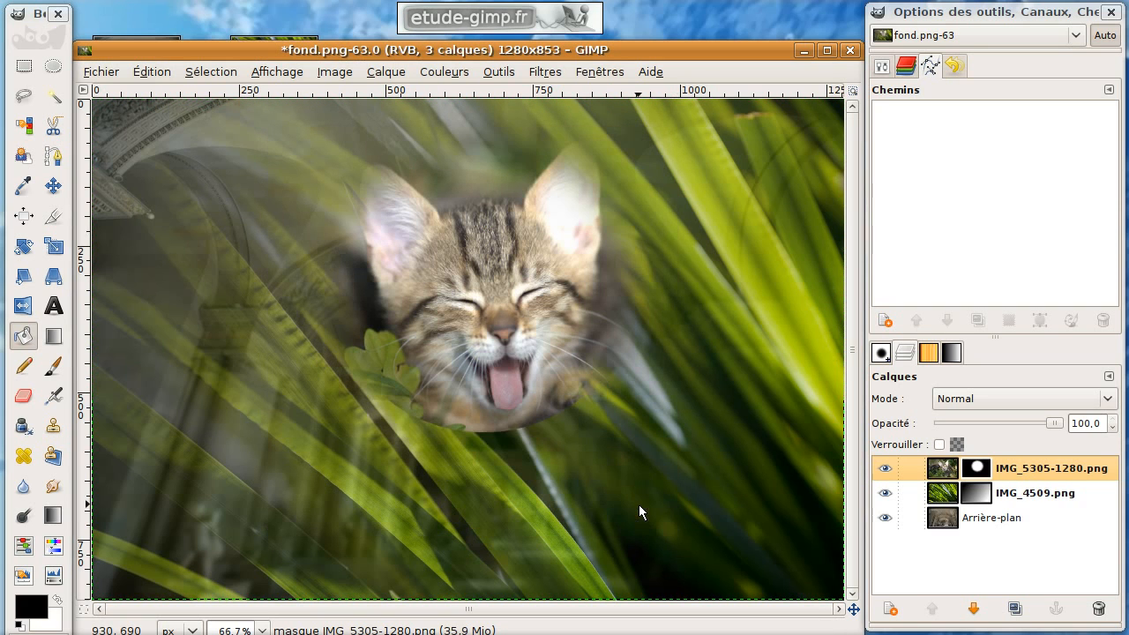
{"action": "left_click", "coordinate": [979, 469], "text": "alt"}
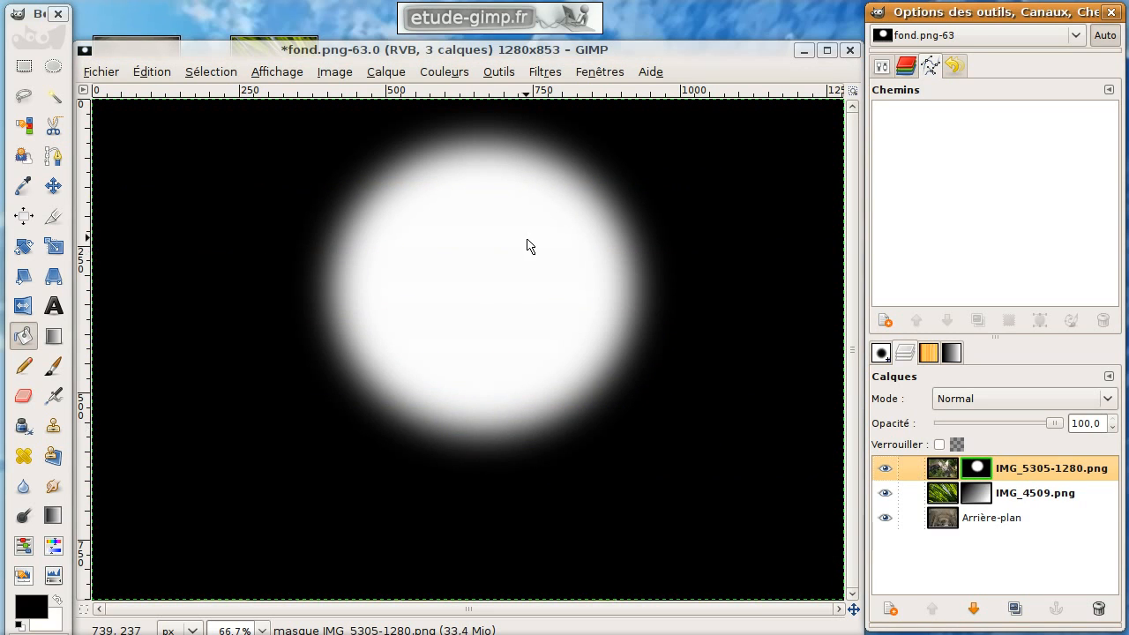
{"action": "left_click", "coordinate": [979, 473], "text": "alt"}
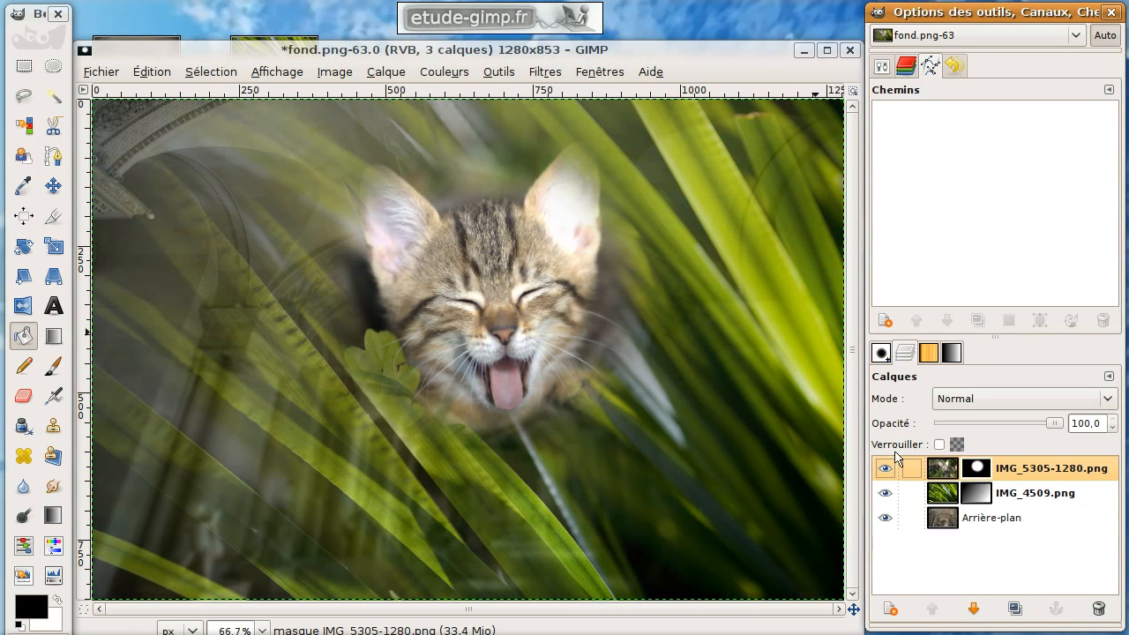
Move the IMG_5305-1280.png layer image together with its mask toward the left side of the composition.
{"action": "left_click", "coordinate": [53, 185]}
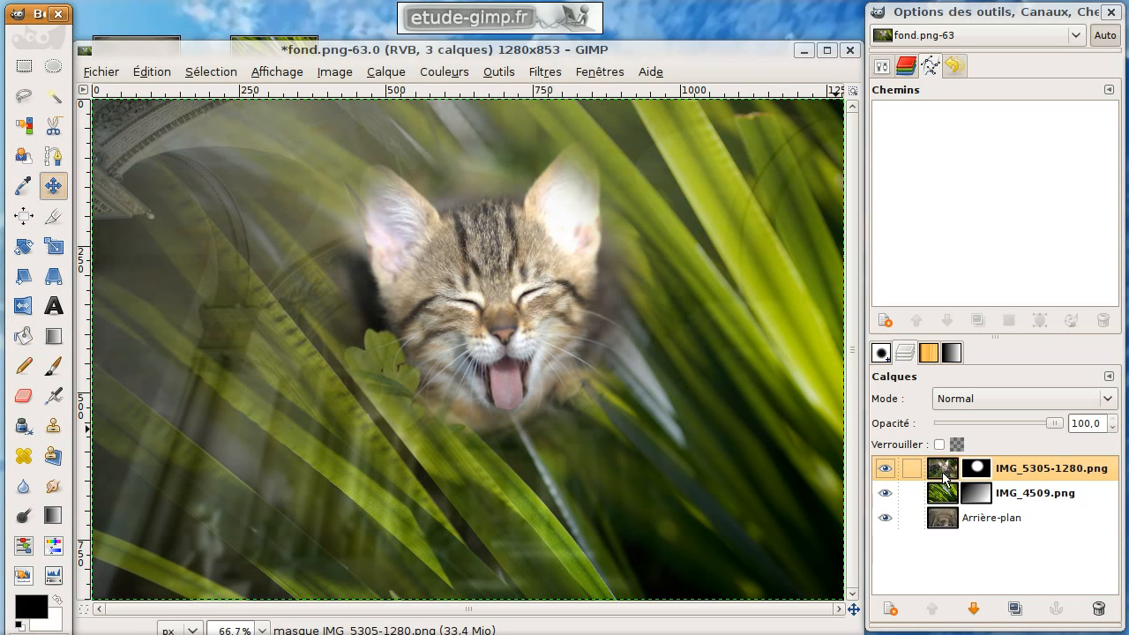
{"action": "left_click_drag", "start_coordinate": [517, 318], "coordinate": [350, 295]}
{"action": "left_click_drag", "start_coordinate": [333, 248], "coordinate": [287, 288]}
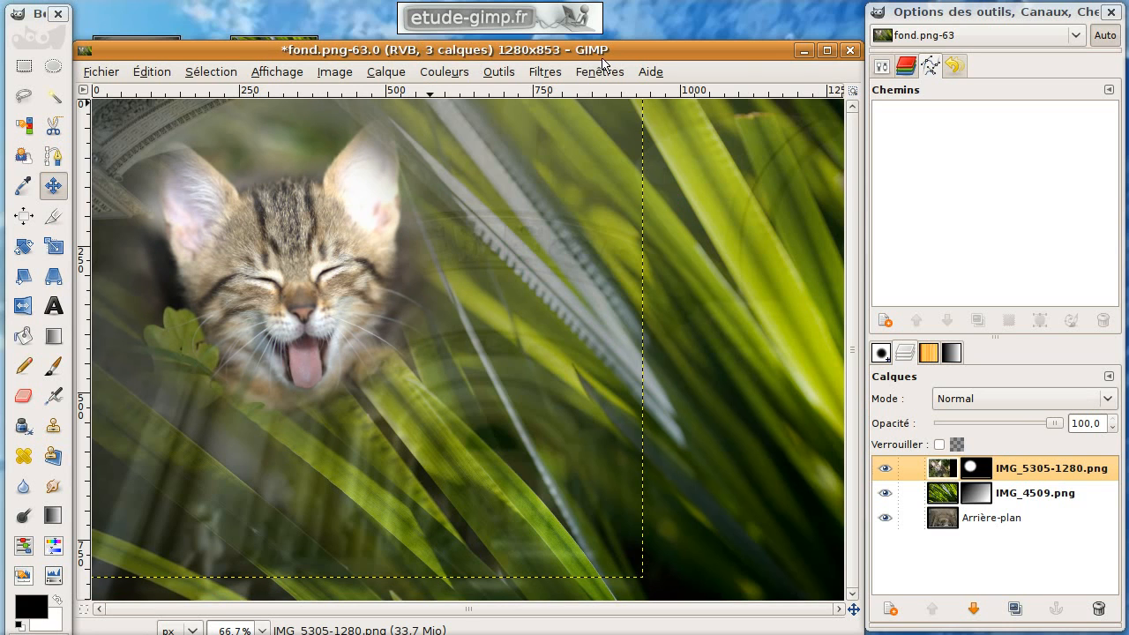
Close the fond.png image without saving and open IMG_8922-1280.png, IMG_0227-1280.png and IMG_5918.png from the desktop.
{"action": "left_click", "coordinate": [852, 53]}
{"action": "left_click", "coordinate": [328, 426]}
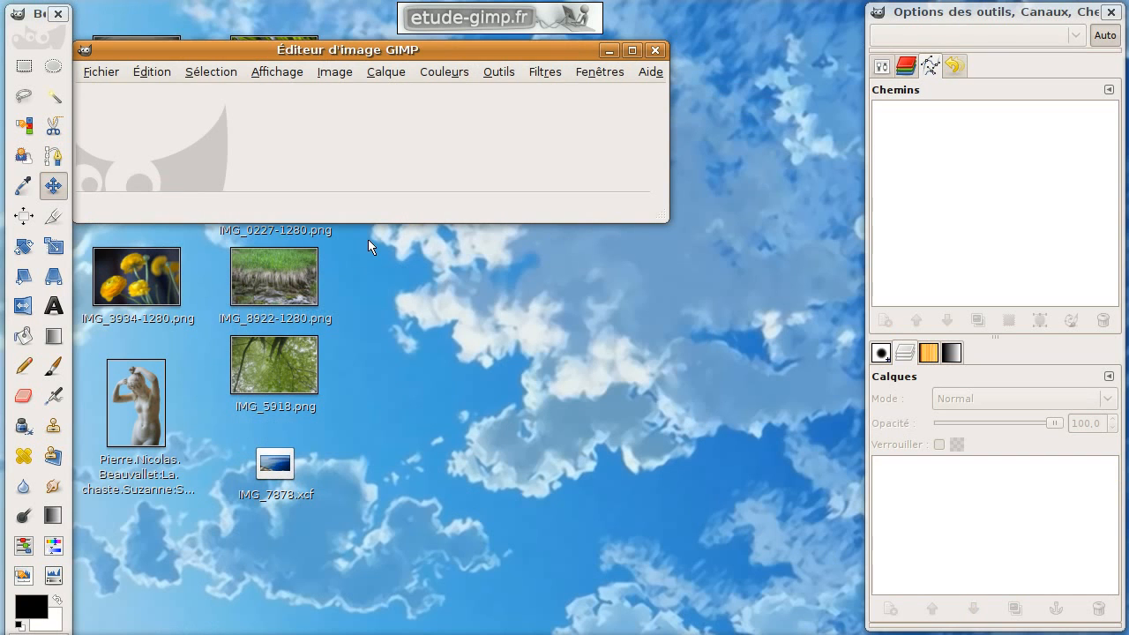
{"action": "left_click_drag", "start_coordinate": [312, 46], "coordinate": [626, 102]}
{"action": "left_click_drag", "start_coordinate": [350, 156], "coordinate": [277, 375]}
{"action": "left_click_drag", "start_coordinate": [285, 205], "coordinate": [615, 229]}
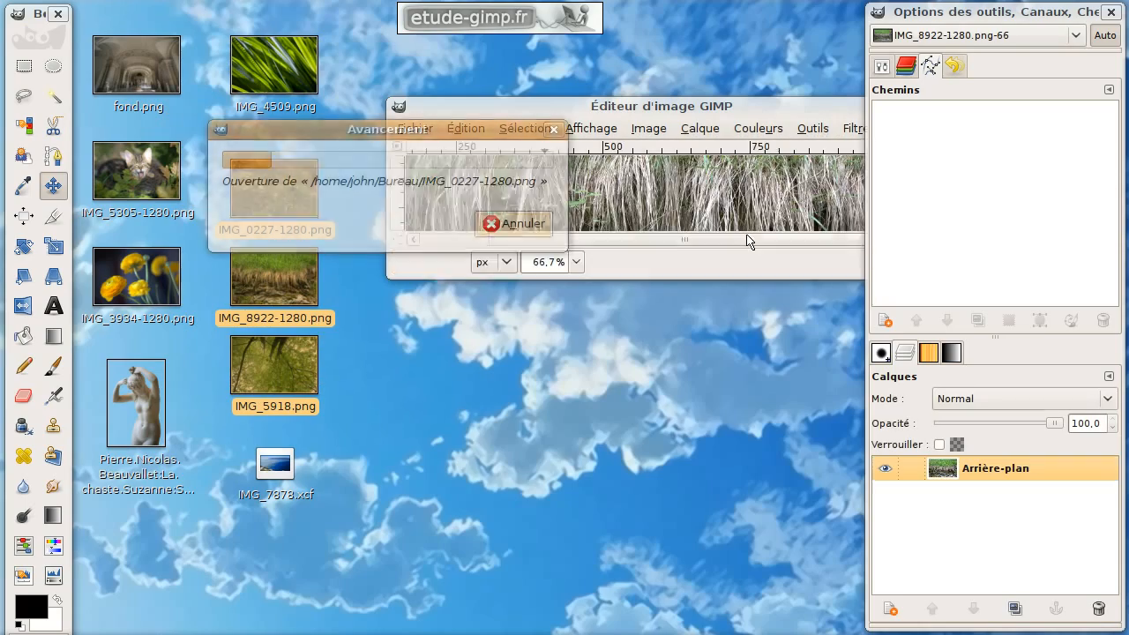
Close the separate IMG_5918.png and IMG_0227-1280.png windows and add both files as layers to the IMG_8922-1280.png image.
{"action": "left_click_drag", "start_coordinate": [721, 111], "coordinate": [429, 51]}
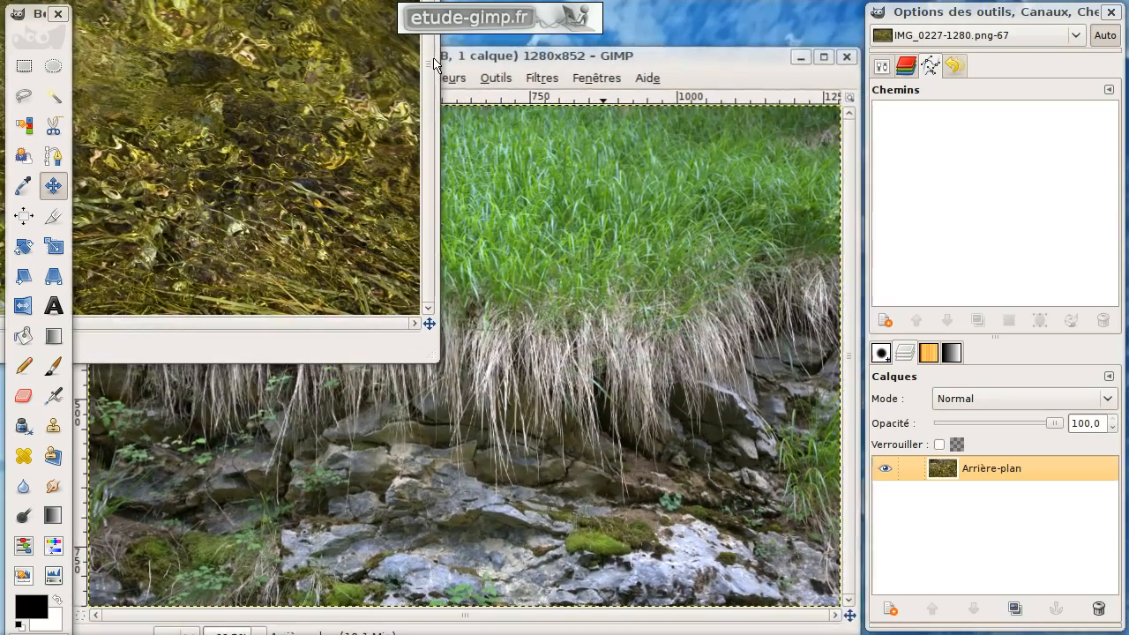
{"action": "left_click", "coordinate": [521, 55]}
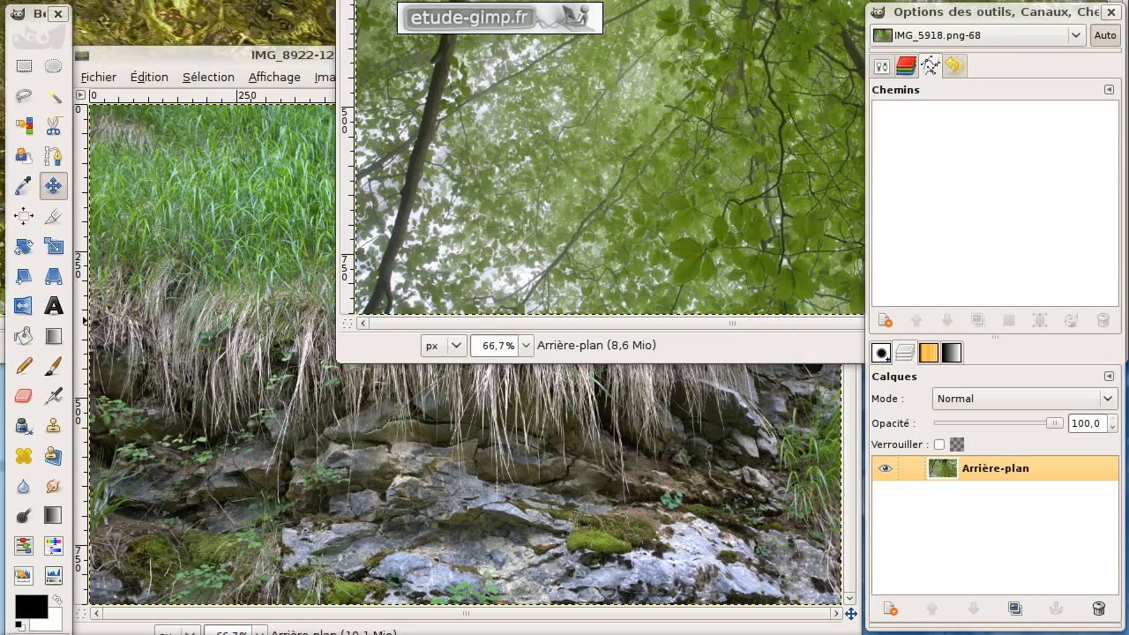
{"action": "key", "text": "ctrl+w"}
{"action": "left_click_drag", "start_coordinate": [520, 54], "coordinate": [812, 59]}
{"action": "left_click", "coordinate": [351, 236]}
{"action": "mouse_move", "coordinate": [345, 164]}
{"action": "left_mouse_down"}
{"action": "mouse_move", "coordinate": [305, 266]}
{"action": "mouse_move", "coordinate": [312, 225]}
{"action": "left_mouse_up"}
{"action": "left_click", "coordinate": [309, 371], "text": "ctrl"}
{"action": "left_click_drag", "start_coordinate": [248, 369], "coordinate": [488, 53]}
Place the IMG_0227-1280.png layer below the Arrière-plan layer and make it the only visible layer.
{"action": "left_click", "coordinate": [884, 469]}
{"action": "left_click", "coordinate": [884, 493]}
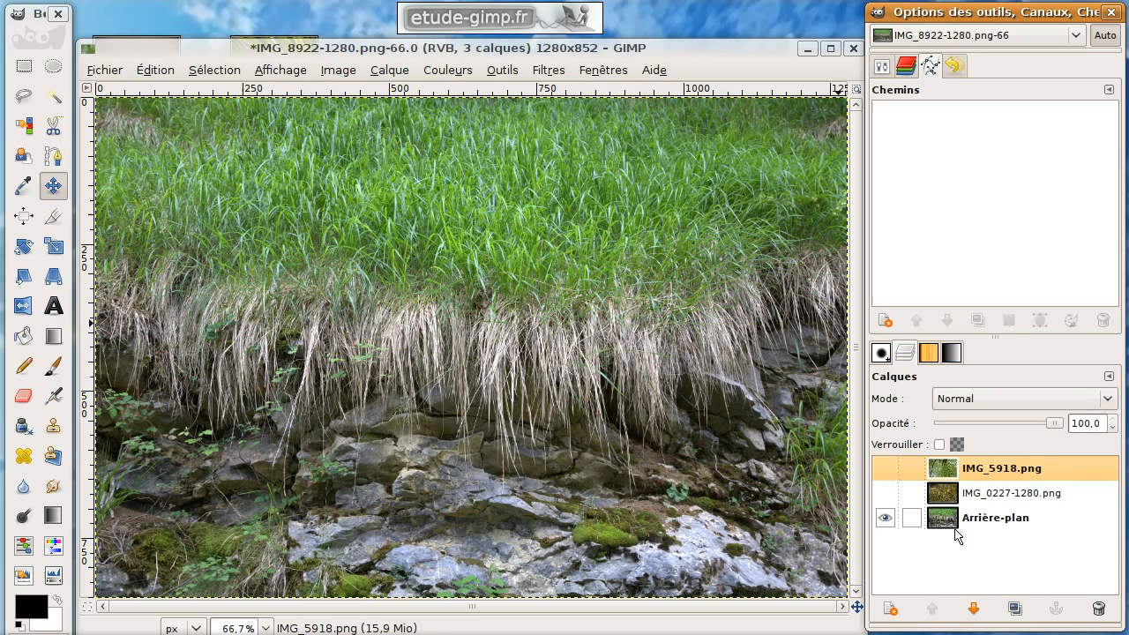
{"action": "left_click_drag", "start_coordinate": [958, 500], "coordinate": [957, 529]}
{"action": "left_click", "coordinate": [884, 493]}
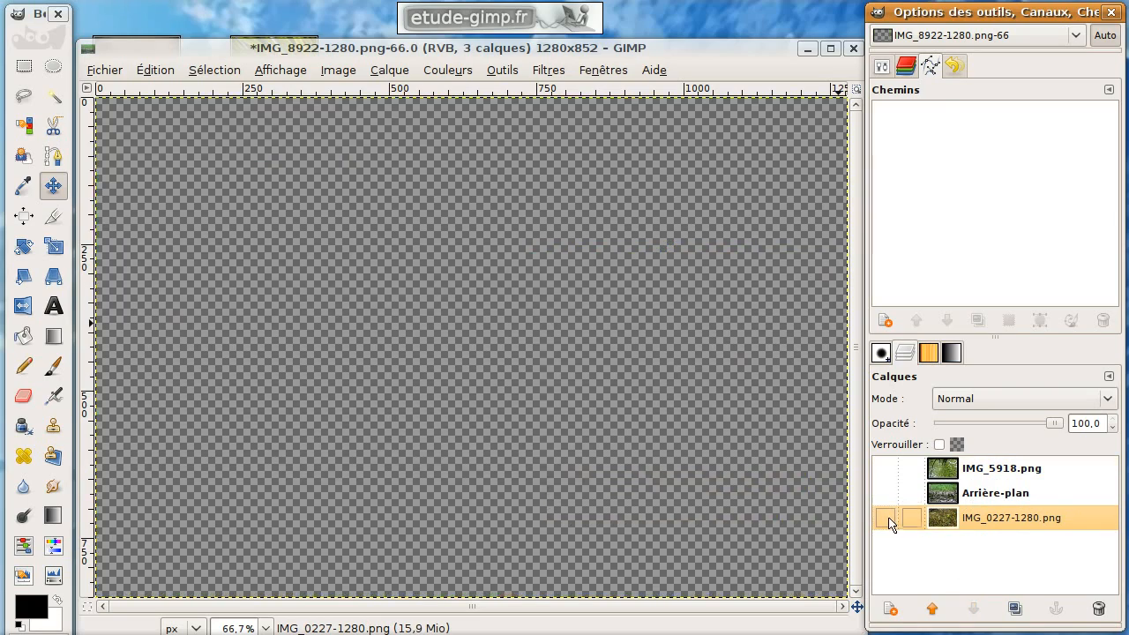
{"action": "left_click", "coordinate": [885, 518]}
Add a white (full opacity) layer mask to each of the IMG_0227-1280.png, Arrière-plan and IMG_5918.png layers.
{"action": "right_click", "coordinate": [956, 524]}
{"action": "left_click", "coordinate": [917, 248]}
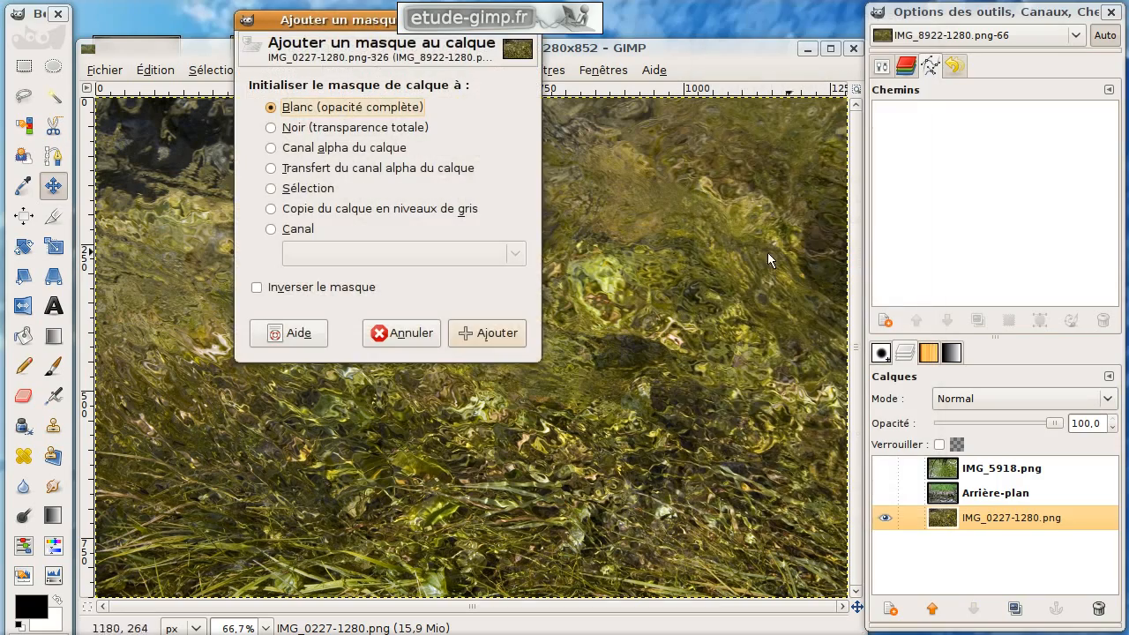
{"action": "left_click", "coordinate": [496, 333]}
{"action": "right_click", "coordinate": [937, 493]}
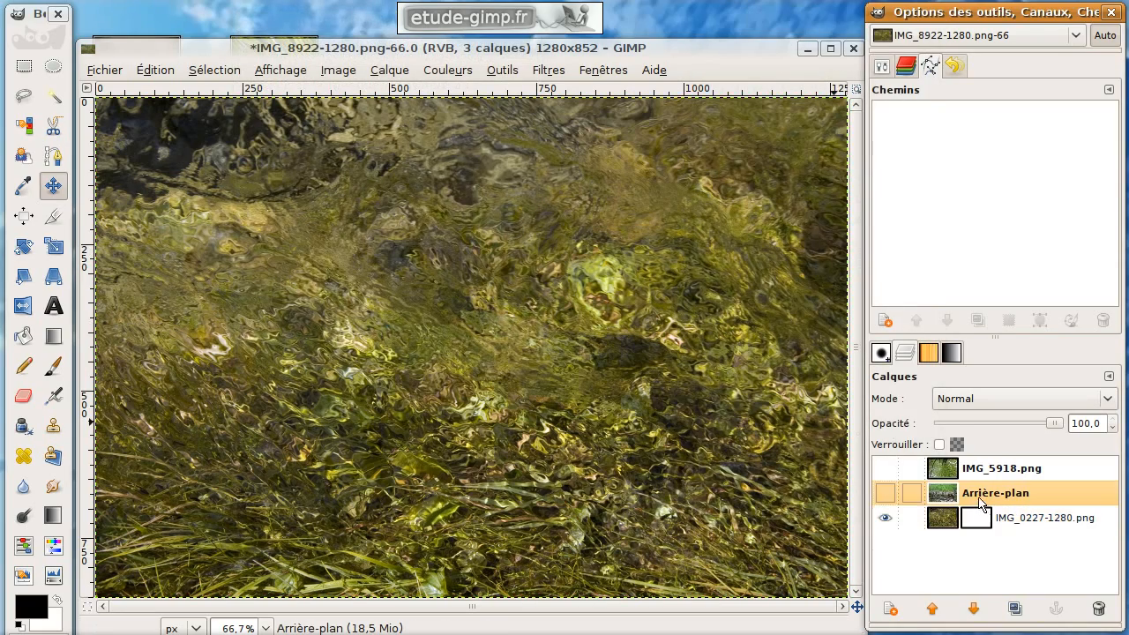
{"action": "left_click", "coordinate": [794, 214]}
{"action": "left_click", "coordinate": [484, 331]}
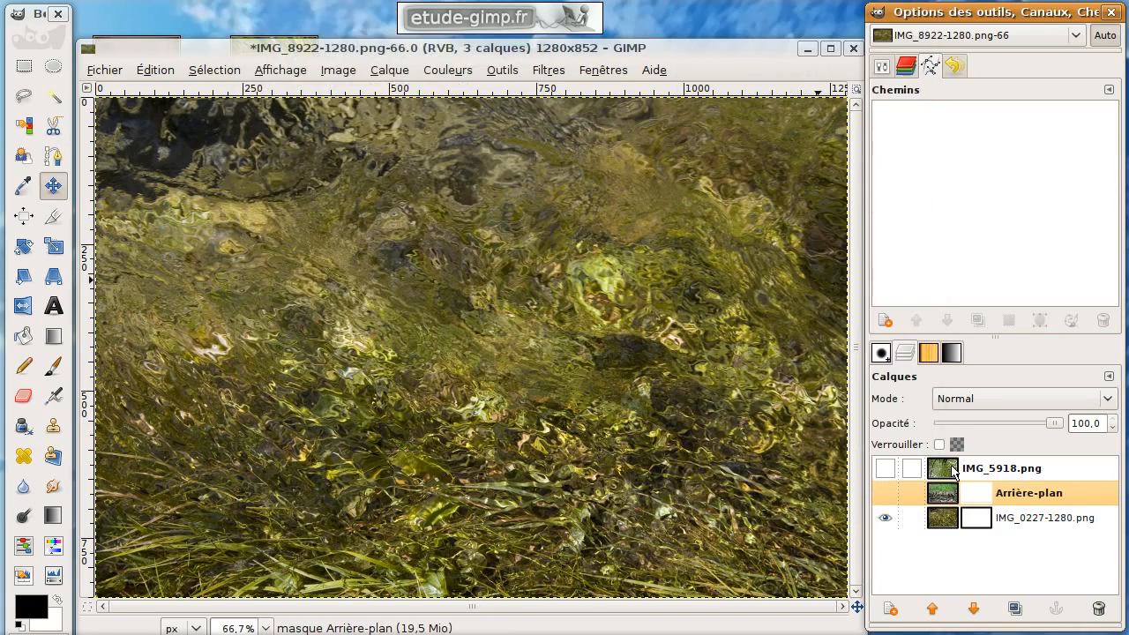
{"action": "right_click", "coordinate": [956, 469]}
{"action": "left_click", "coordinate": [799, 195]}
{"action": "left_click", "coordinate": [485, 332]}
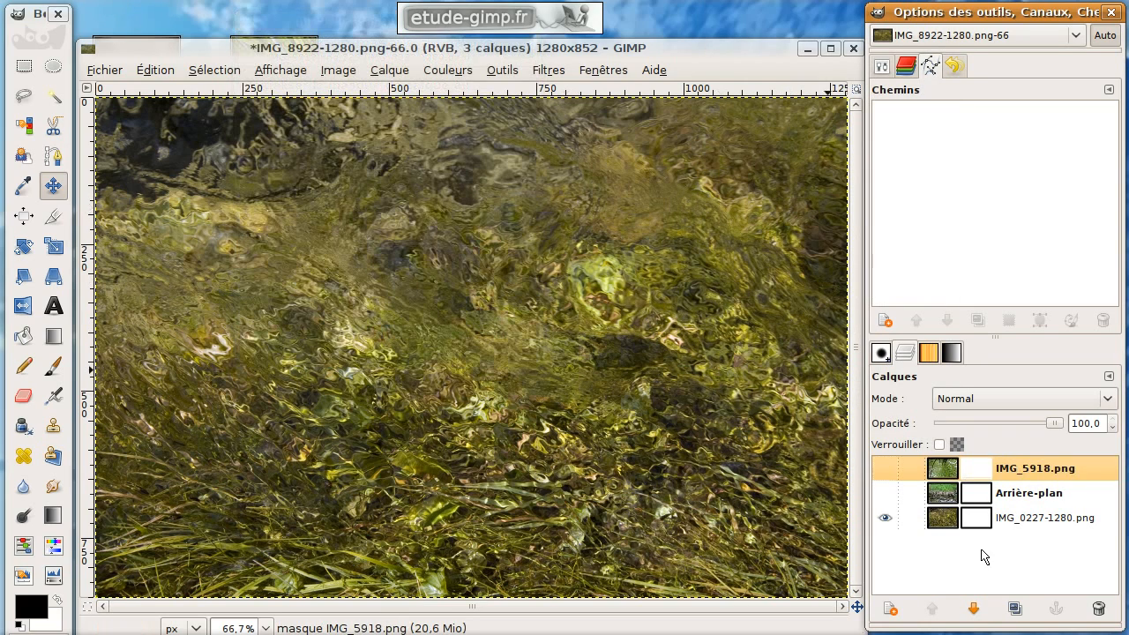
Draw a short black-to-white linear gradient on the IMG_0227-1280.png mask, hiding the upper part of the water photo.
{"action": "left_click", "coordinate": [938, 517]}
{"action": "left_click", "coordinate": [975, 518]}
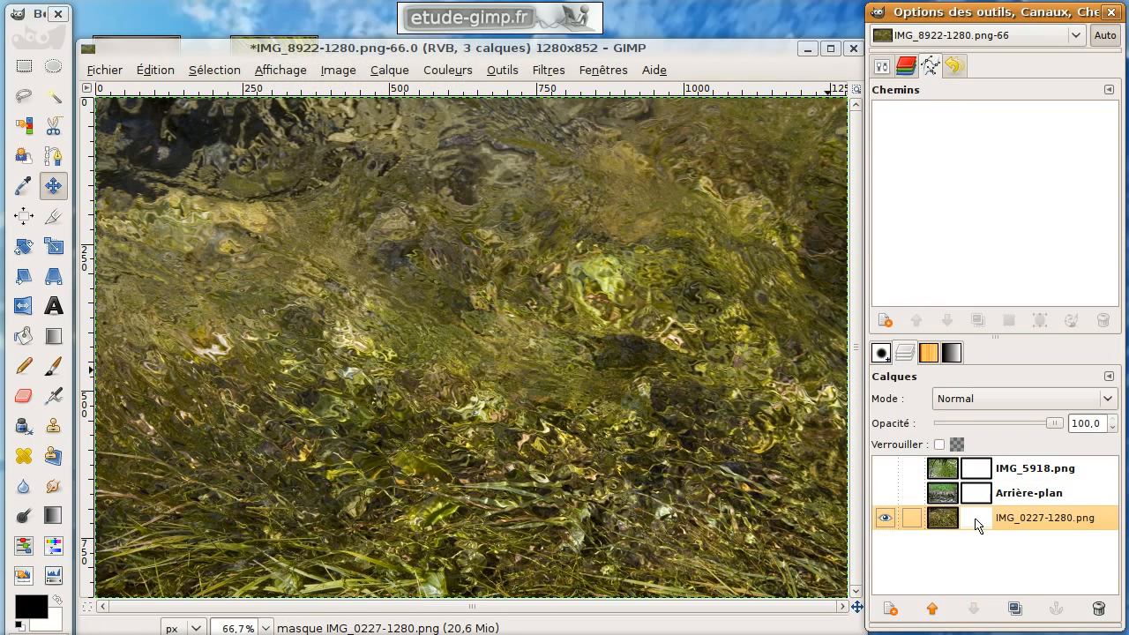
{"action": "left_click", "coordinate": [53, 337]}
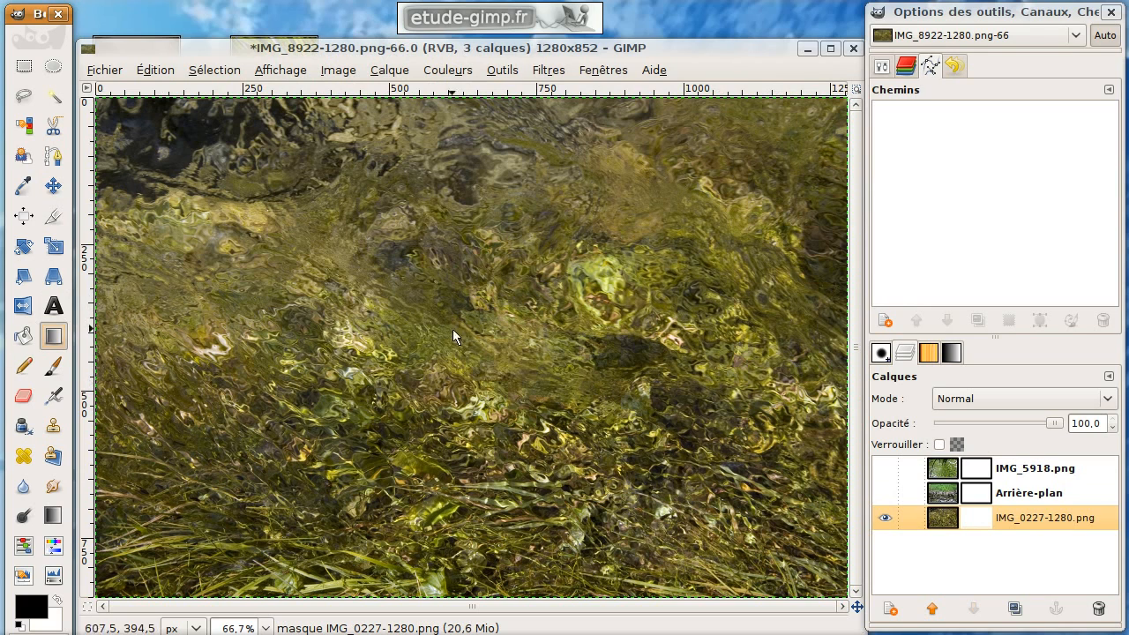
{"action": "left_click", "coordinate": [882, 66]}
{"action": "left_click_drag", "start_coordinate": [492, 450], "coordinate": [465, 465]}
{"action": "key", "text": "ctrl+z"}
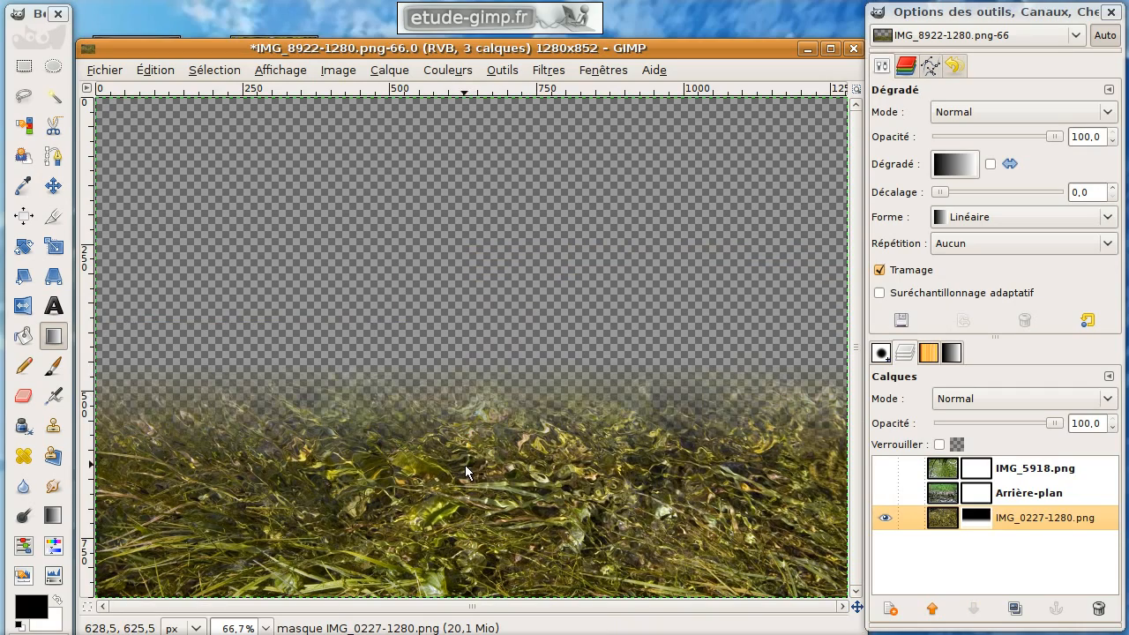
Show the Arrière-plan layer and make its mask active, undoing the gradient drawn on the layer image.
{"action": "left_click", "coordinate": [884, 493]}
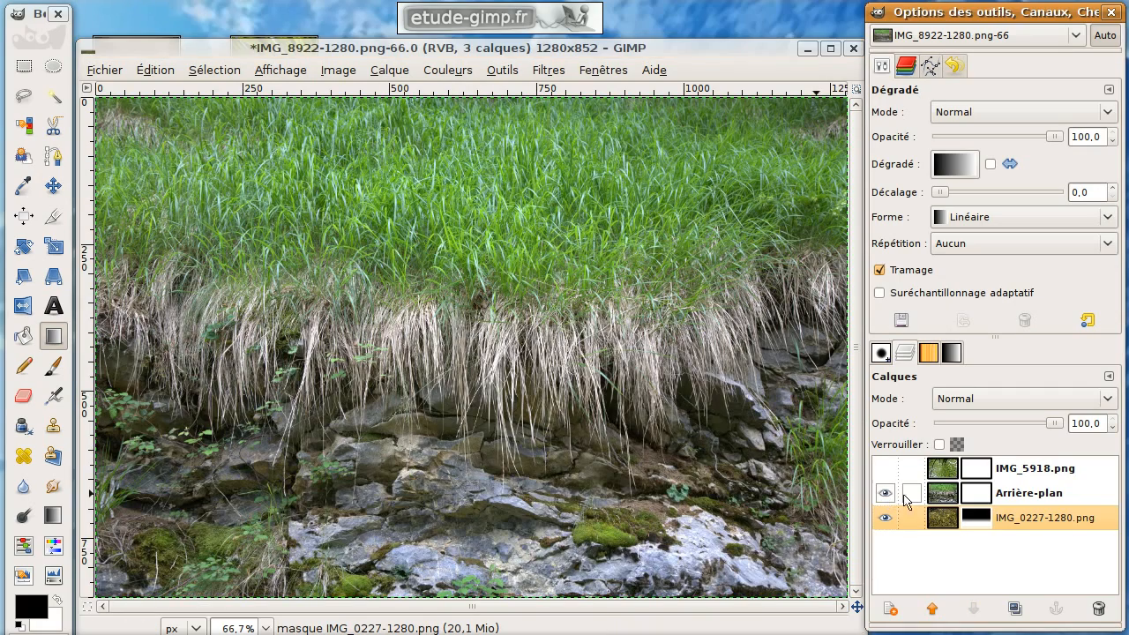
{"action": "left_click", "coordinate": [942, 493]}
{"action": "left_click_drag", "start_coordinate": [481, 381], "coordinate": [484, 449]}
{"action": "key", "text": "ctrl+z"}
{"action": "left_click", "coordinate": [977, 494]}
Draw a black-to-white linear gradient upward on the Arrière-plan mask, redoing it until the water replaces the rocks below the hanging roots.
{"action": "mouse_move", "coordinate": [477, 369]}
{"action": "left_mouse_down"}
{"action": "mouse_move", "coordinate": [477, 449]}
{"action": "mouse_move", "coordinate": [482, 381]}
{"action": "left_mouse_up"}
{"action": "key", "text": "ctrl+z"}
{"action": "key", "text": "ctrl+z"}
{"action": "left_click_drag", "start_coordinate": [480, 455], "coordinate": [481, 405]}
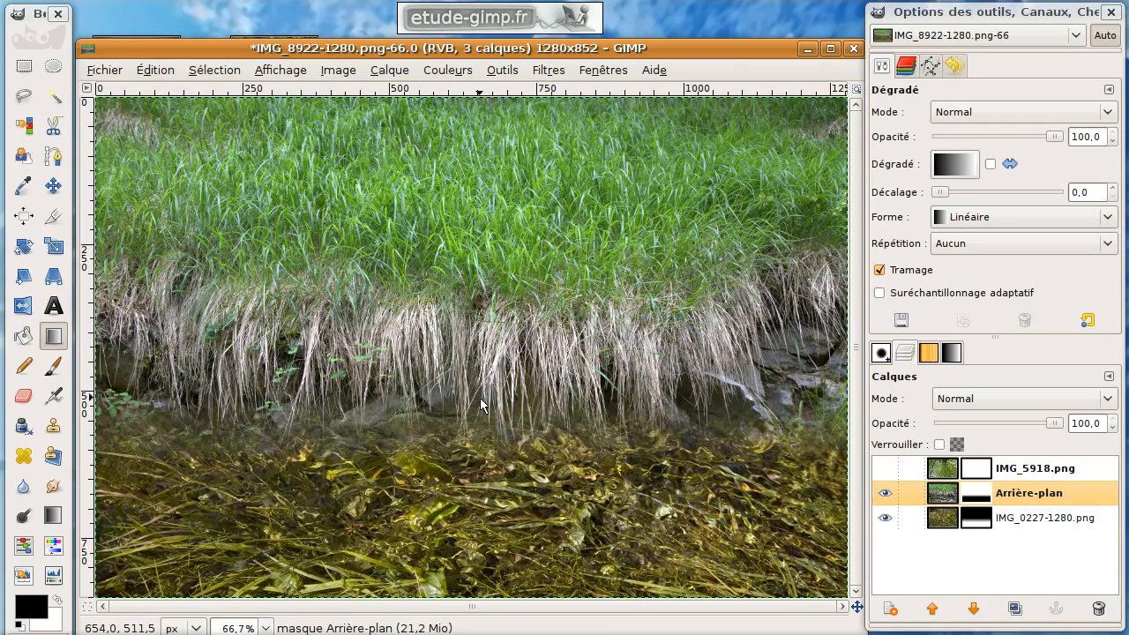
{"action": "key", "text": "ctrl+z"}
{"action": "left_click_drag", "start_coordinate": [481, 466], "coordinate": [474, 406]}
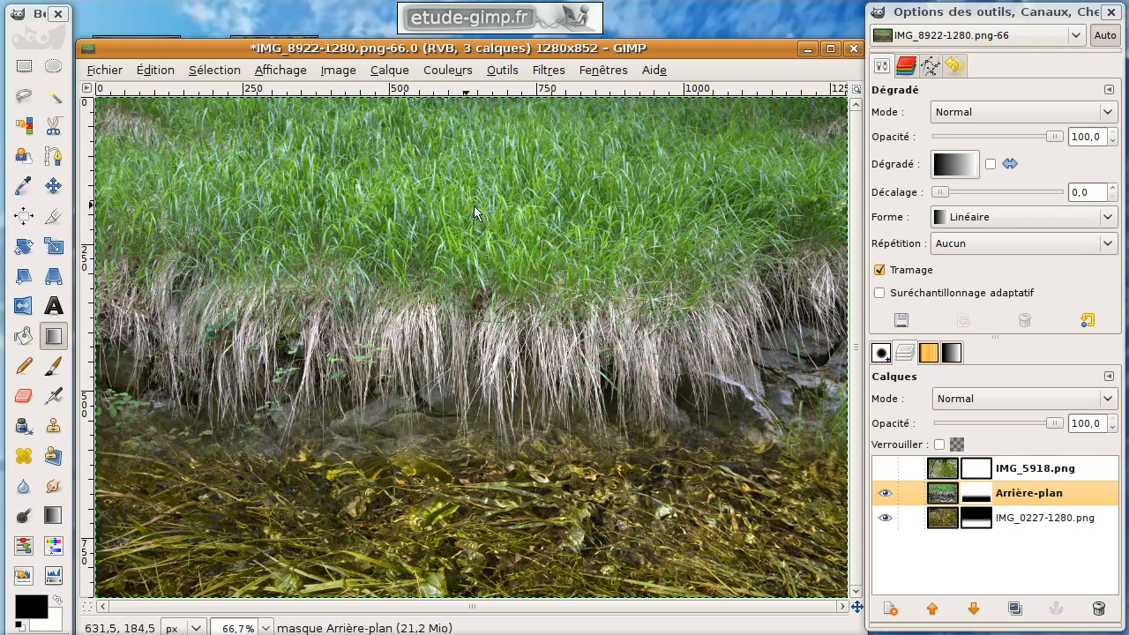
Try a short black-to-white gradient across the upper grass on the Arrière-plan mask without a selection, and undo it.
{"action": "mouse_move", "coordinate": [487, 239]}
{"action": "left_mouse_down"}
{"action": "mouse_move", "coordinate": [490, 168]}
{"action": "mouse_move", "coordinate": [481, 219]}
{"action": "left_mouse_up"}
{"action": "key", "text": "ctrl+z"}
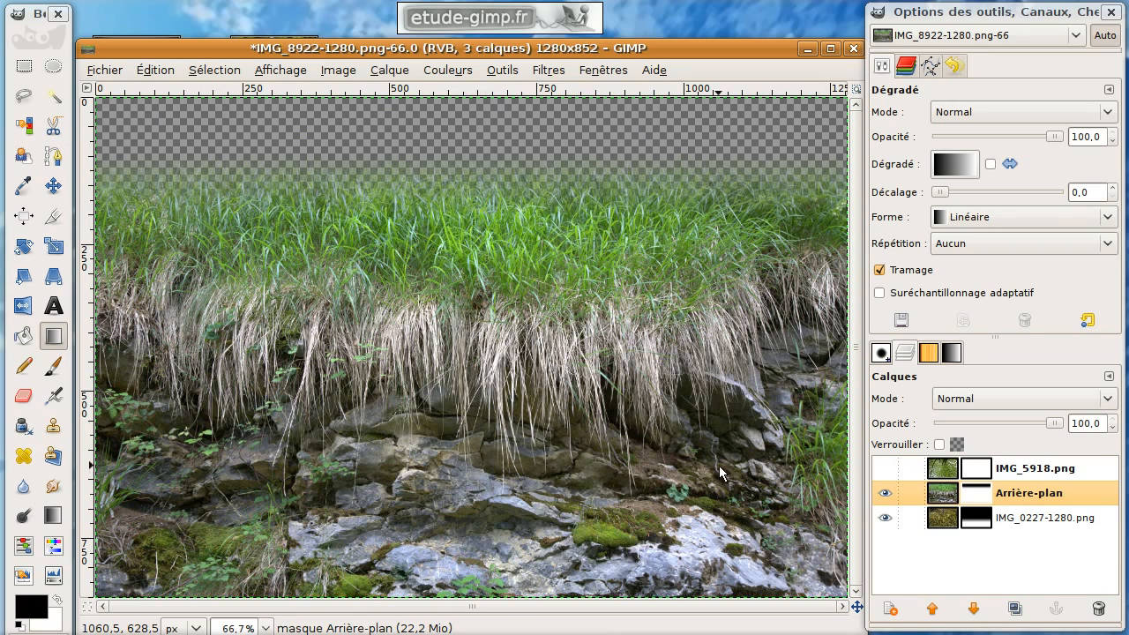
{"action": "left_click_drag", "start_coordinate": [719, 466], "coordinate": [162, 202]}
Select the full-width grass area above the hanging roots, draw a downward black-to-white gradient in it on the Arrière-plan mask, and deselect.
{"action": "left_click", "coordinate": [23, 66]}
{"action": "left_click_drag", "start_coordinate": [220, 237], "coordinate": [979, 81]}
{"action": "left_click_drag", "start_coordinate": [257, 188], "coordinate": [124, 190]}
{"action": "left_click_drag", "start_coordinate": [491, 223], "coordinate": [481, 254]}
{"action": "left_click", "coordinate": [53, 336]}
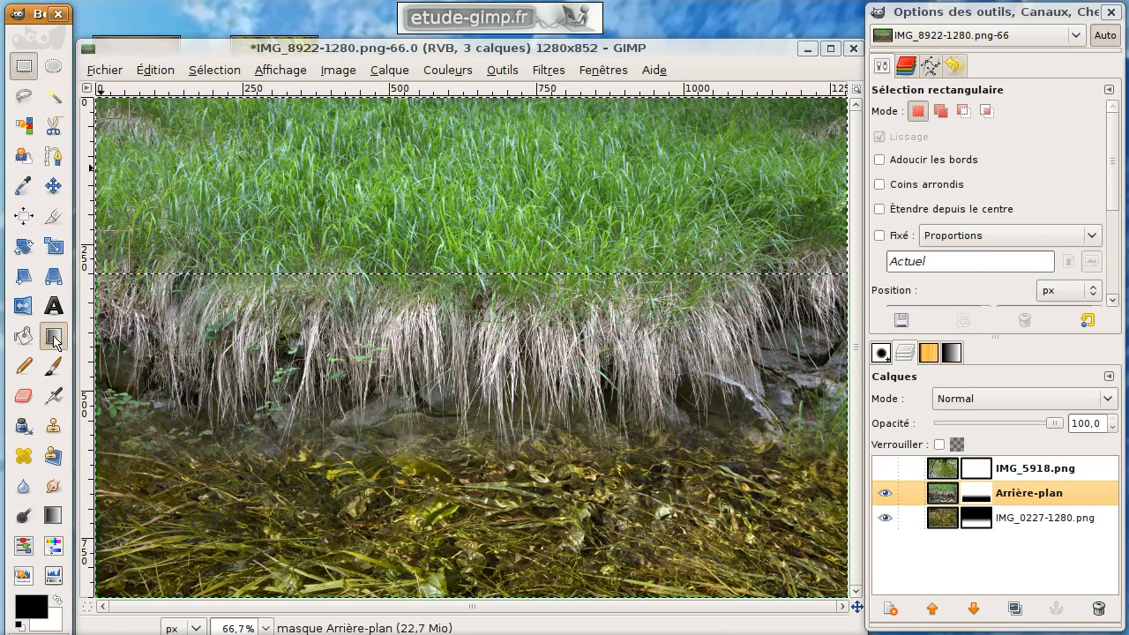
{"action": "left_click_drag", "start_coordinate": [489, 107], "coordinate": [488, 217]}
{"action": "key", "text": "ctrl+shift+a"}
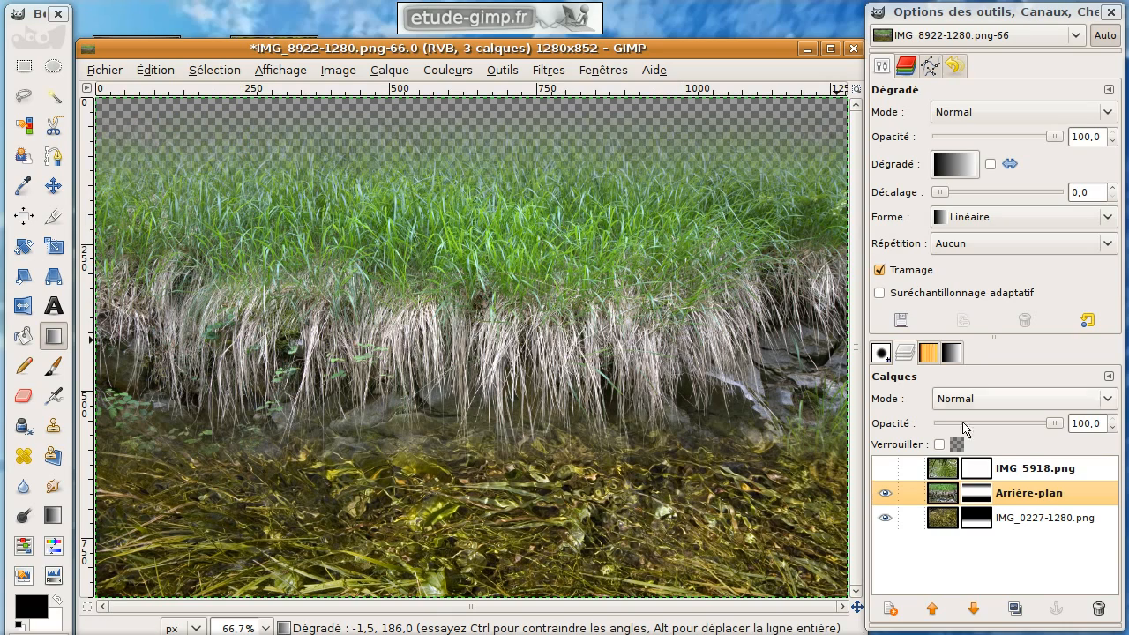
Display the Arrière-plan layer mask on its own and return to the normal image view.
{"action": "left_click", "coordinate": [962, 499]}
{"action": "left_click", "coordinate": [974, 500], "text": "alt"}
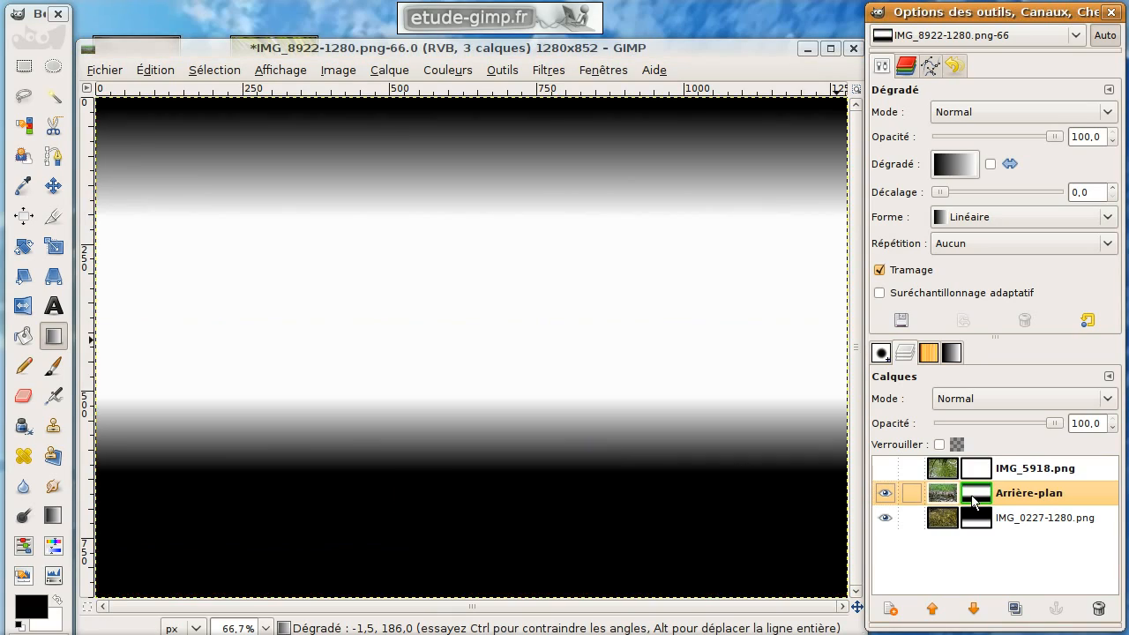
{"action": "left_click", "coordinate": [976, 499], "text": "alt"}
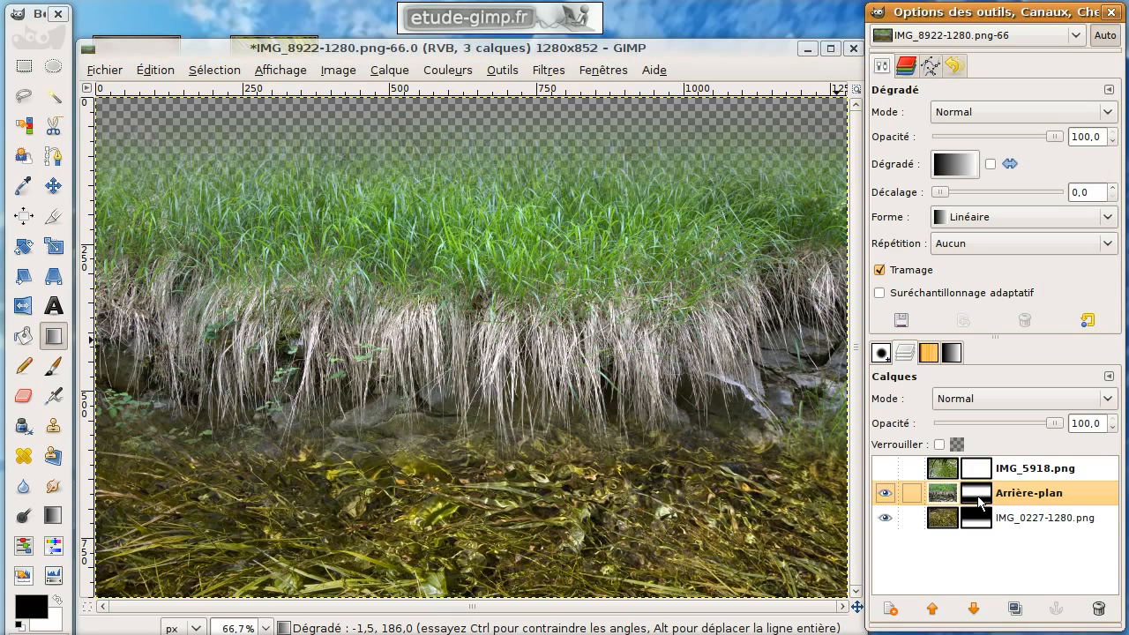
Show and activate the IMG_5918.png layer and flip the foliage photo vertically.
{"action": "left_click", "coordinate": [885, 468]}
{"action": "left_click", "coordinate": [908, 468]}
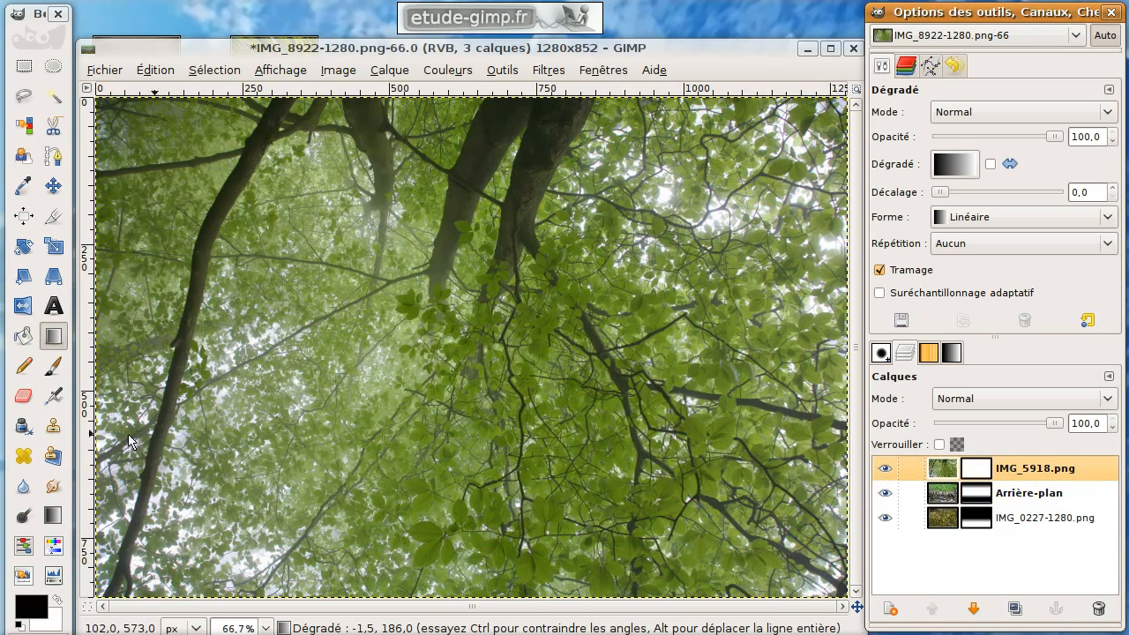
{"action": "left_click", "coordinate": [24, 307]}
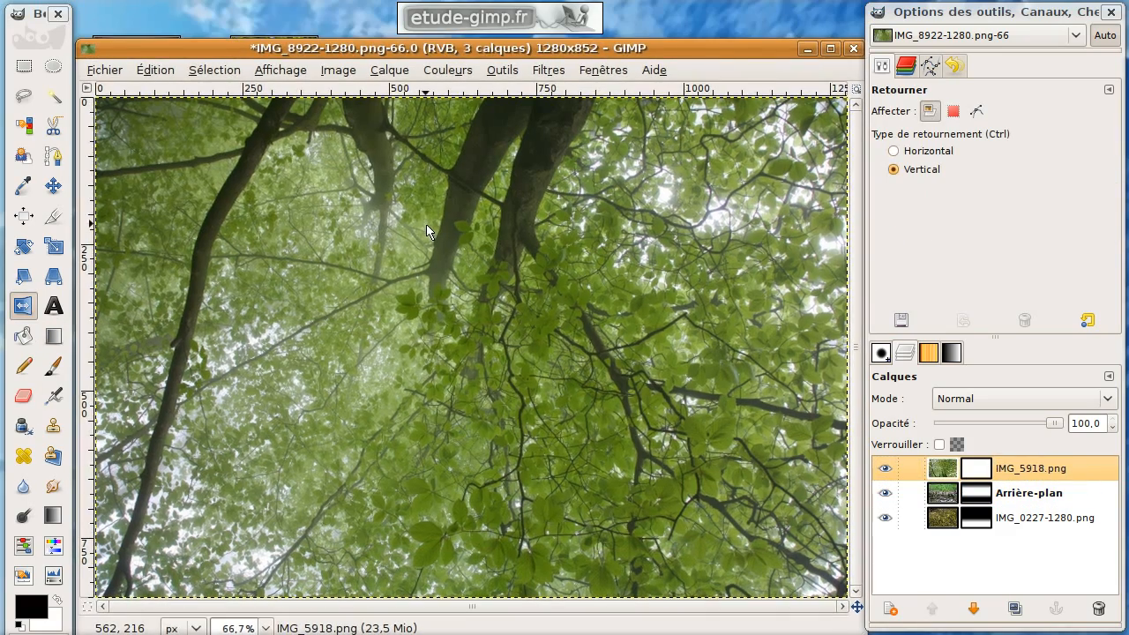
{"action": "left_click", "coordinate": [577, 360], "text": "ctrl"}
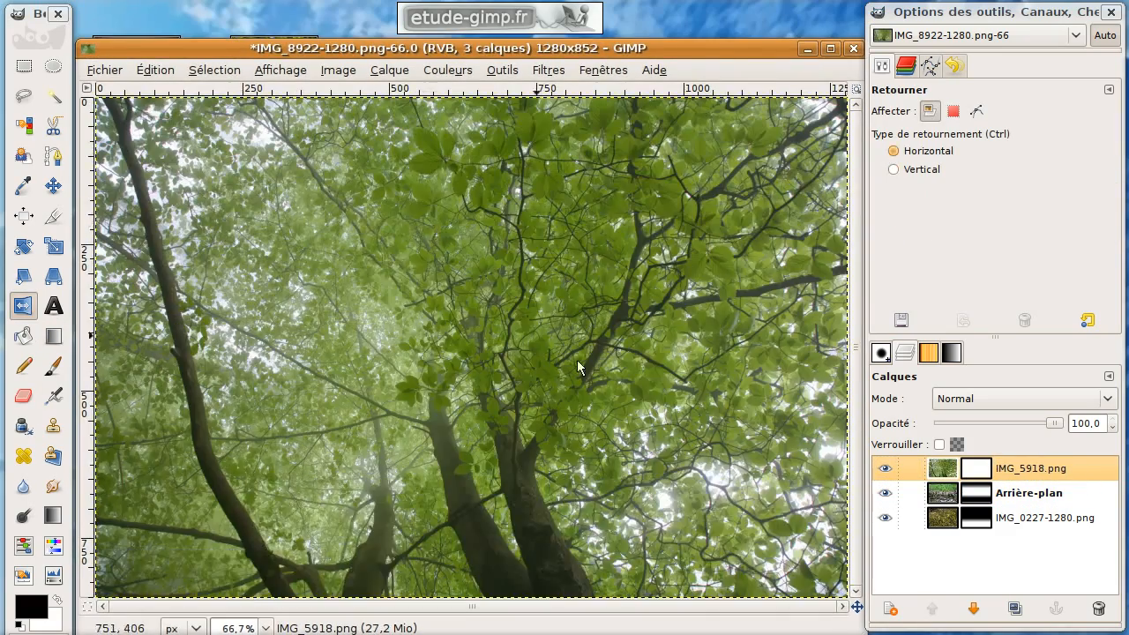
Move the flipped foliage layer up so its lower edge meets the roots, and align it with the image's left edge.
{"action": "left_click", "coordinate": [53, 185]}
{"action": "left_click_drag", "start_coordinate": [411, 404], "coordinate": [413, 227]}
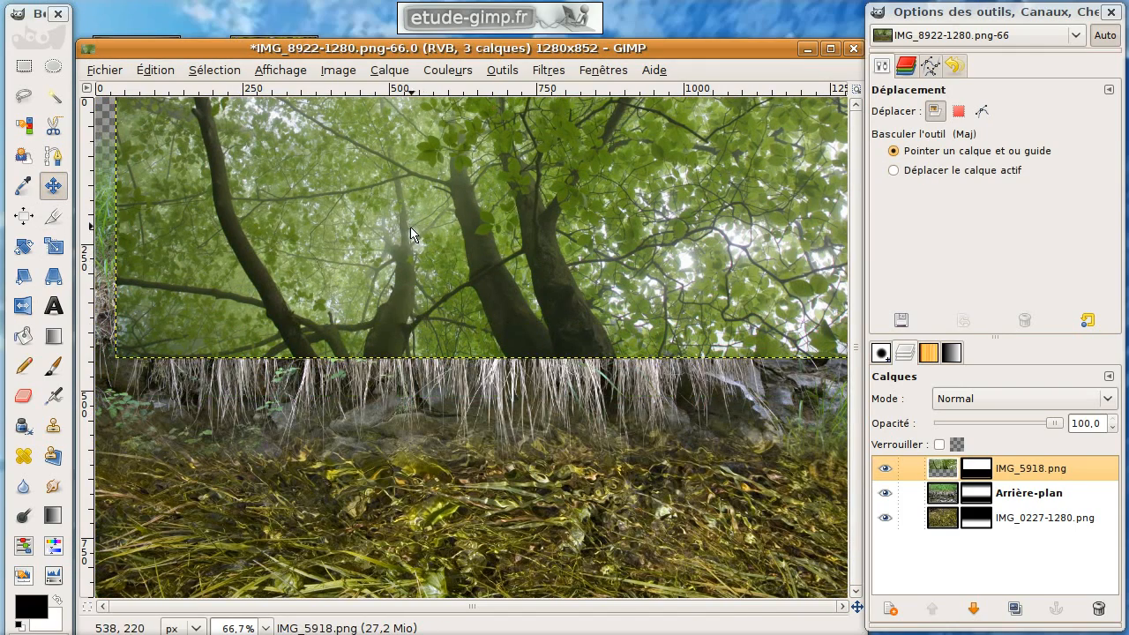
{"action": "left_click_drag", "start_coordinate": [381, 280], "coordinate": [372, 215]}
{"action": "left_click_drag", "start_coordinate": [291, 199], "coordinate": [333, 197]}
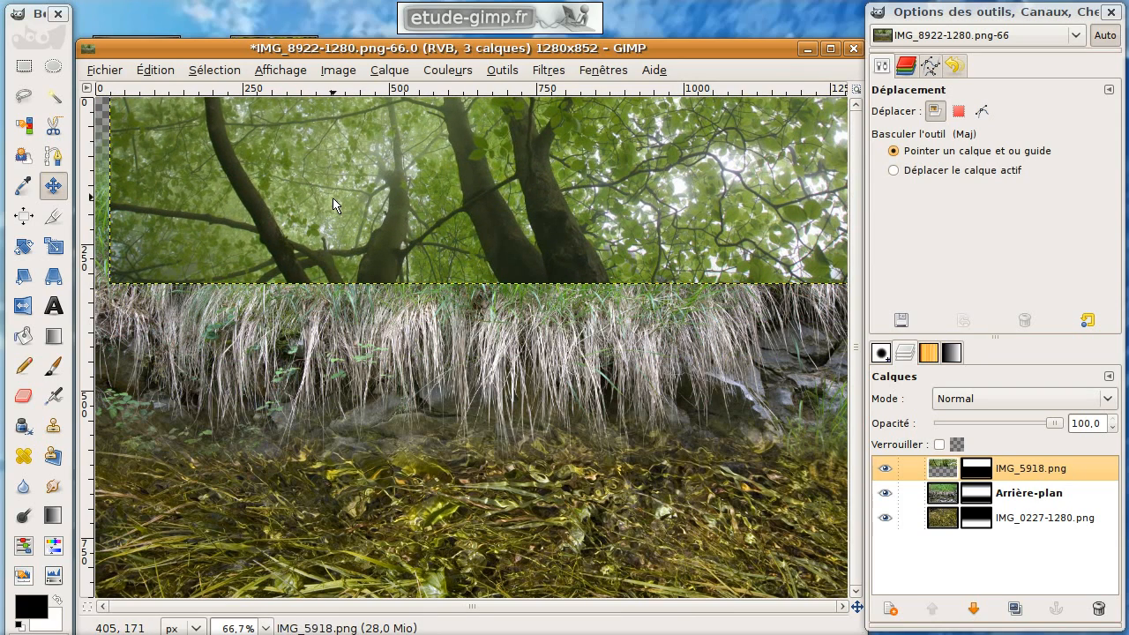
{"action": "left_click", "coordinate": [23, 217]}
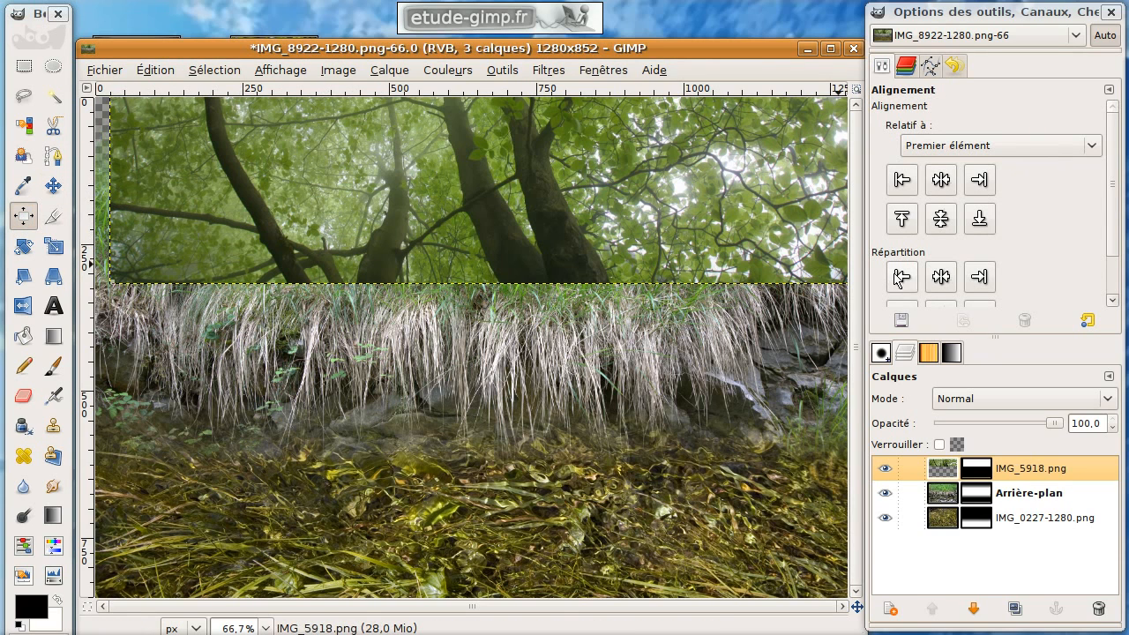
{"action": "left_click", "coordinate": [902, 278]}
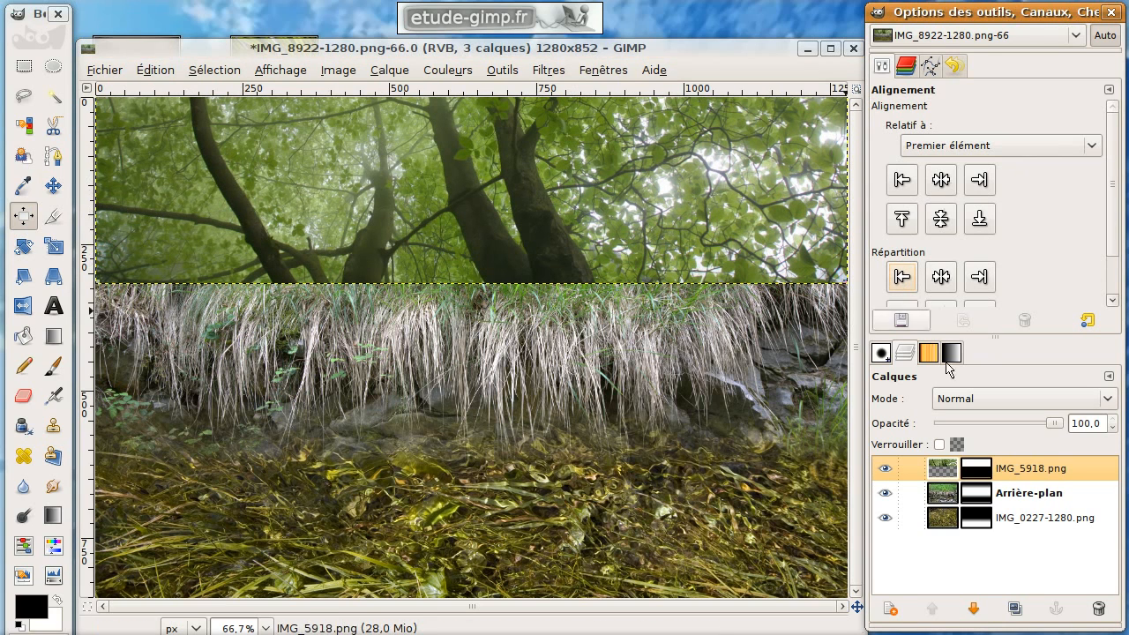
Draw a short upward black-to-white gradient on the IMG_5918.png mask, redoing it until the tree trunks blend into the grass.
{"action": "left_click", "coordinate": [53, 336]}
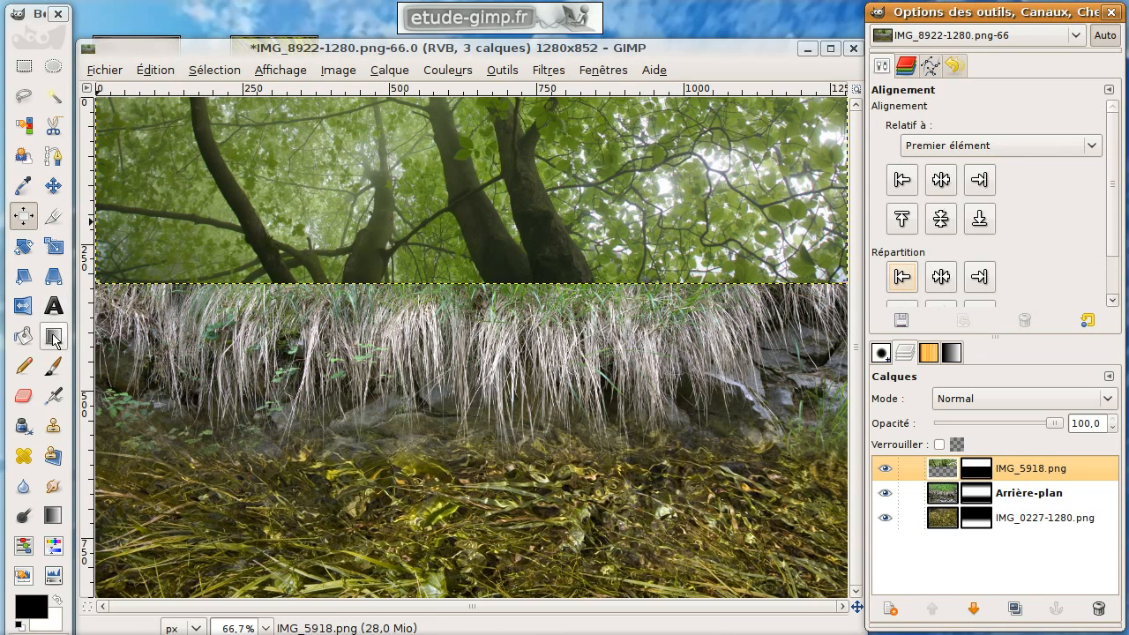
{"action": "left_click", "coordinate": [975, 468]}
{"action": "left_click_drag", "start_coordinate": [478, 200], "coordinate": [470, 168]}
{"action": "key", "text": "ctrl+z"}
{"action": "key", "text": "ctrl+z"}
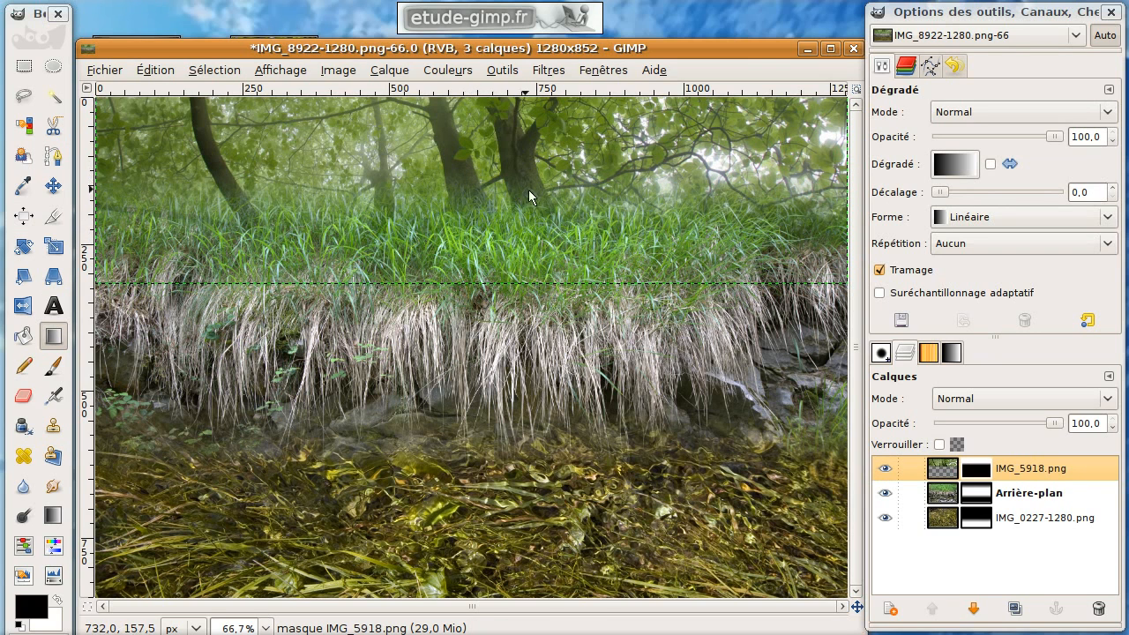
Examine the IMG_0227-1280.png mask on its own, hiding the Arrière-plan and IMG_5918.png layers to isolate the water layer.
{"action": "left_click", "coordinate": [945, 522]}
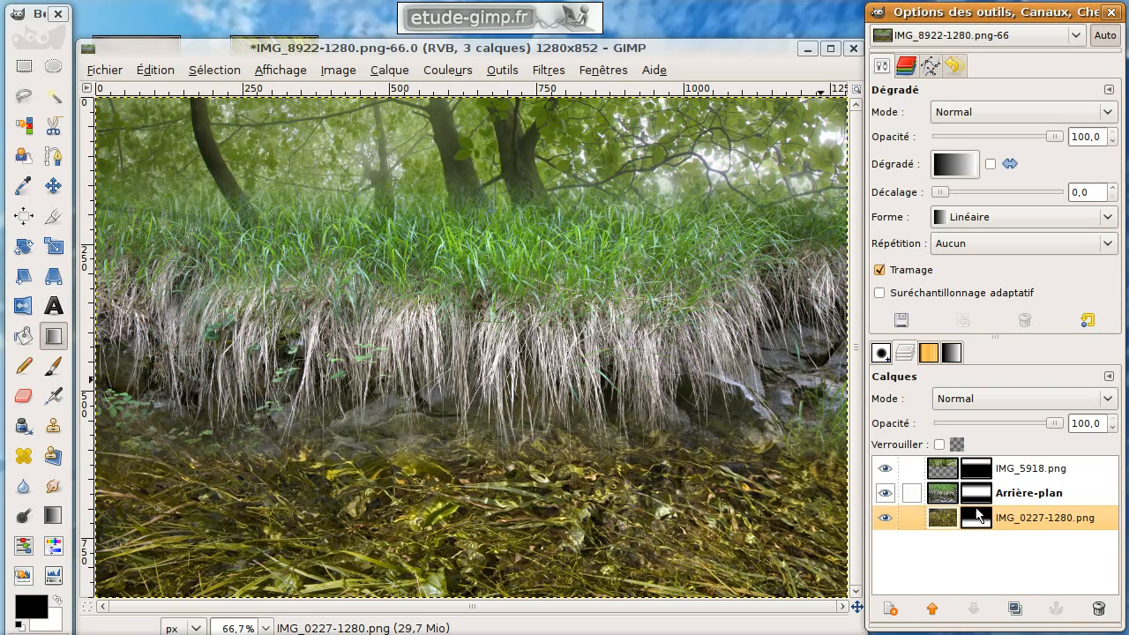
{"action": "left_click", "coordinate": [981, 520], "text": "alt"}
{"action": "left_click", "coordinate": [981, 520], "text": "alt"}
{"action": "left_click", "coordinate": [885, 494]}
{"action": "left_click", "coordinate": [885, 471]}
{"action": "left_click", "coordinate": [980, 522], "text": "alt"}
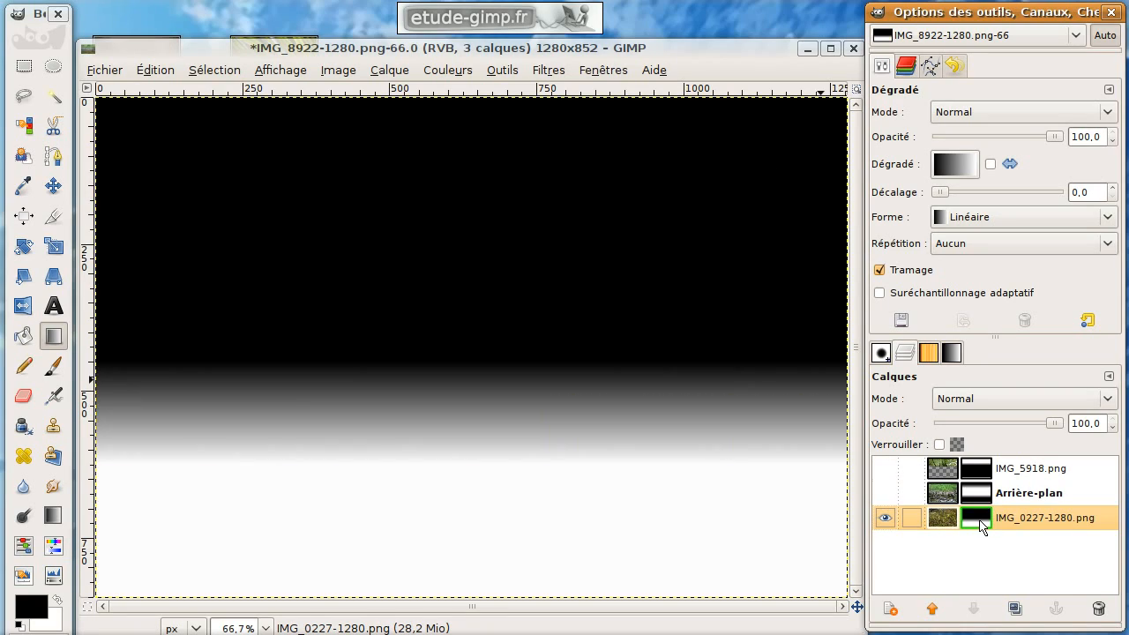
{"action": "left_click", "coordinate": [981, 522], "text": "alt"}
Show the Arrière-plan layer again, examine its mask, and bring back the IMG_5918.png layer.
{"action": "left_click", "coordinate": [885, 494]}
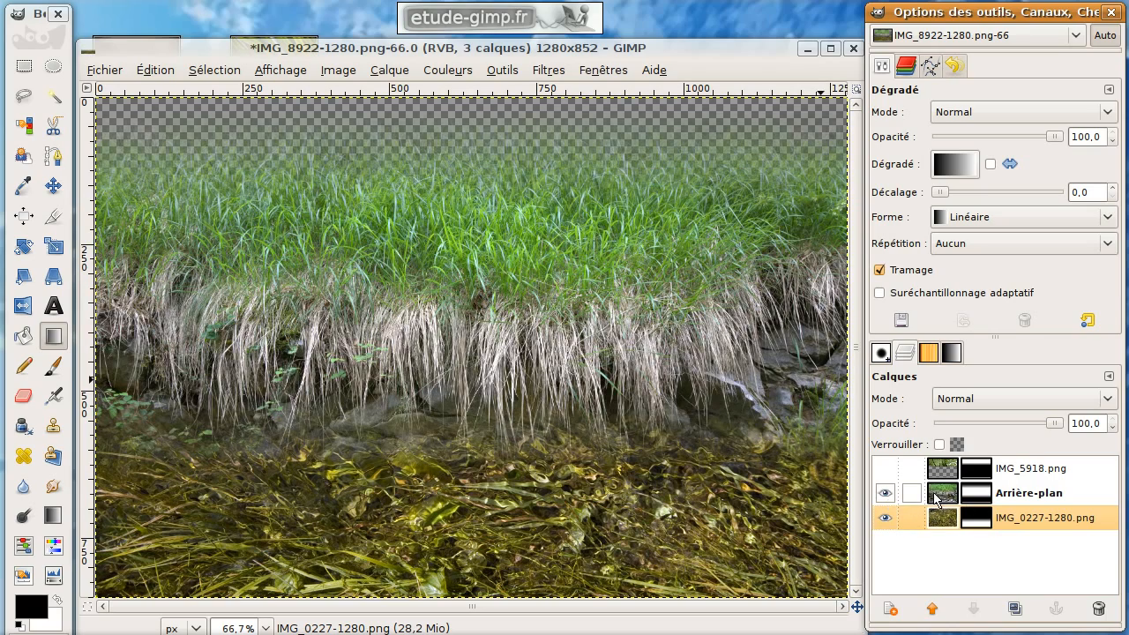
{"action": "left_click", "coordinate": [976, 493], "text": "alt"}
{"action": "left_click", "coordinate": [976, 494], "text": "alt"}
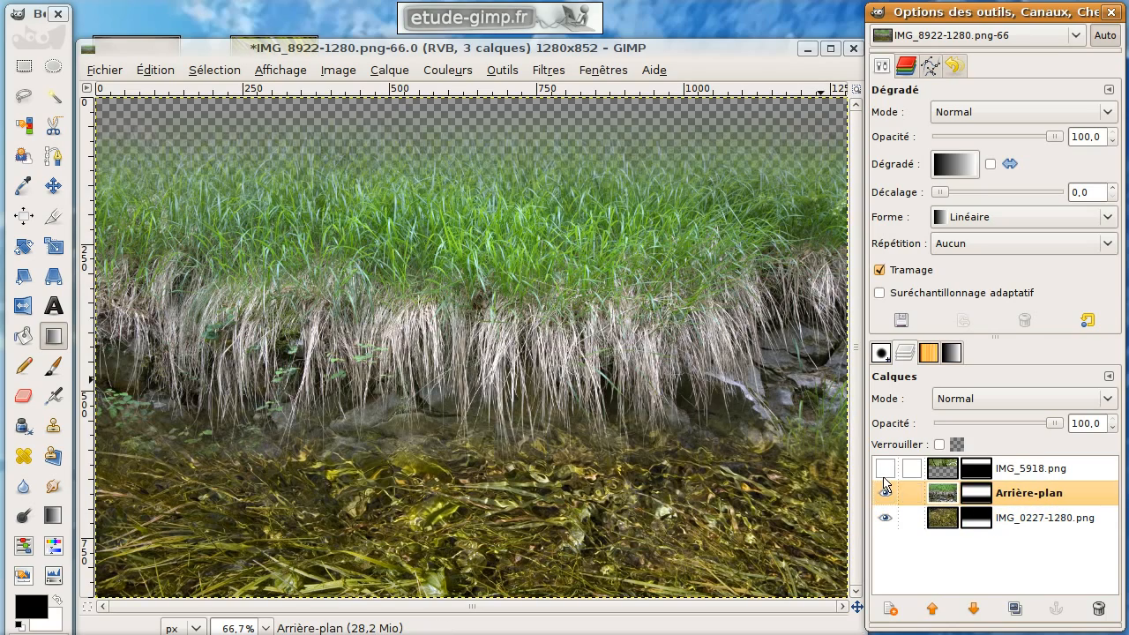
{"action": "left_click", "coordinate": [885, 474]}
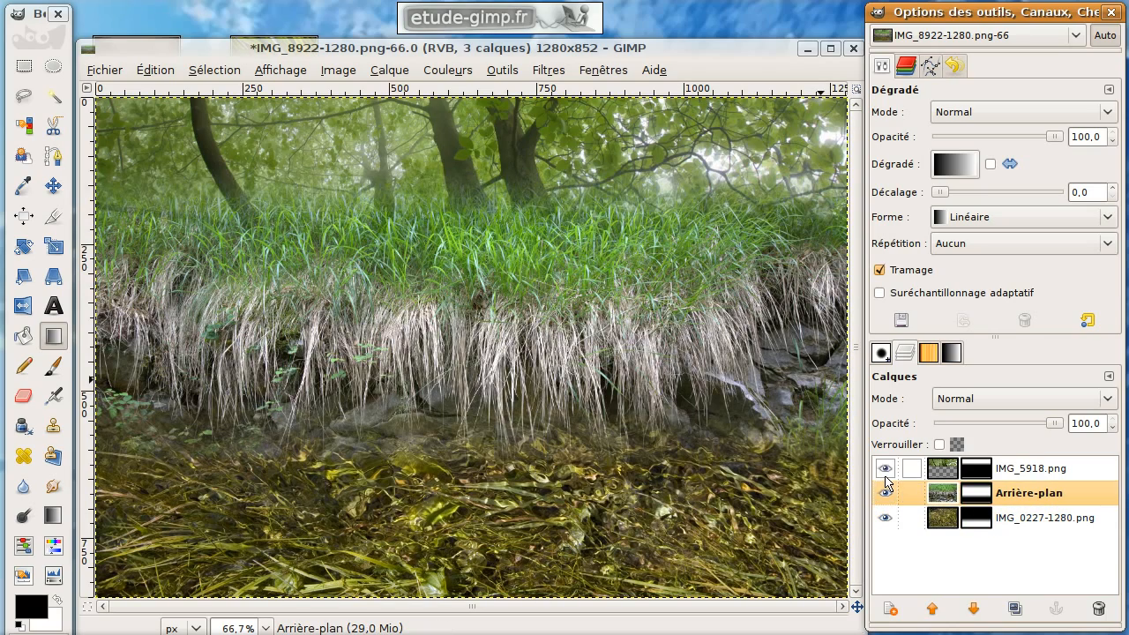
Close the landscape image and open fond.png with IMG_3934-1280.png added as a layer above it.
{"action": "left_click", "coordinate": [850, 50]}
{"action": "left_click", "coordinate": [360, 430]}
{"action": "left_click_drag", "start_coordinate": [250, 41], "coordinate": [418, 98]}
{"action": "left_click_drag", "start_coordinate": [146, 72], "coordinate": [389, 202]}
{"action": "left_click_drag", "start_coordinate": [144, 275], "coordinate": [427, 250]}
{"action": "left_click_drag", "start_coordinate": [587, 113], "coordinate": [458, 44]}
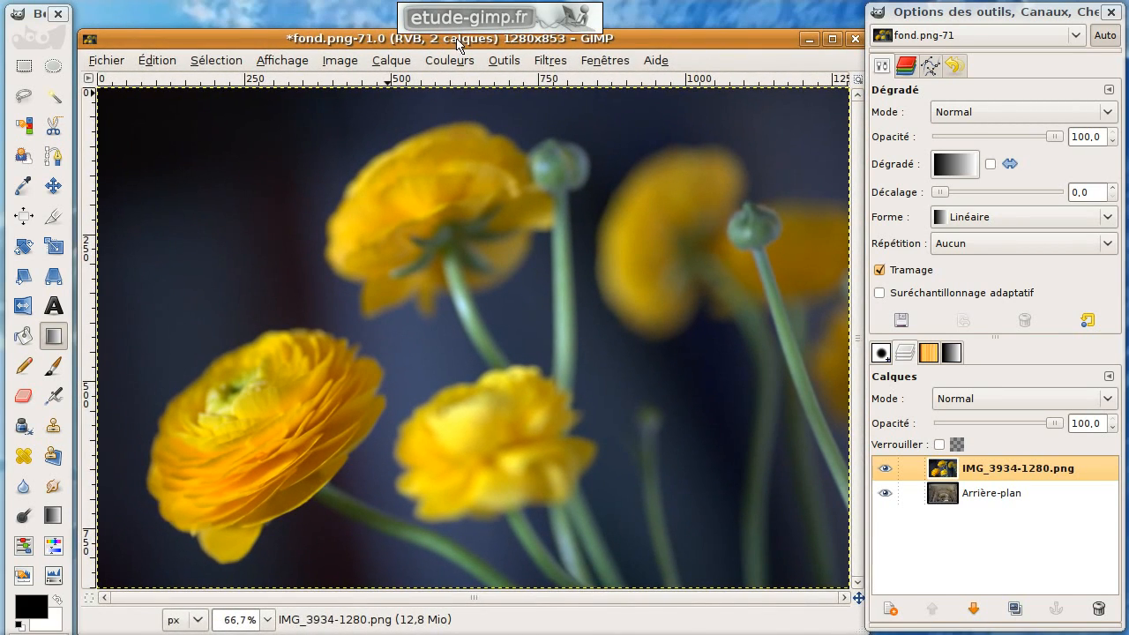
Add a layer mask made from a grayscale copy of the layer to IMG_3934-1280.png and view the mask on its own.
{"action": "right_click", "coordinate": [949, 473]}
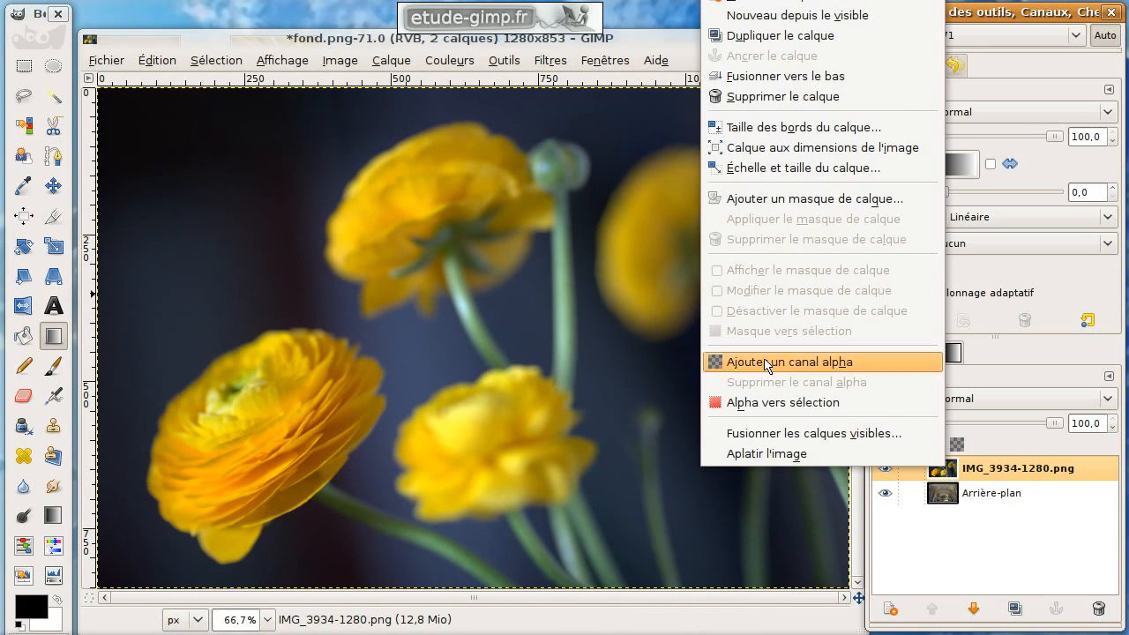
{"action": "left_click", "coordinate": [881, 201]}
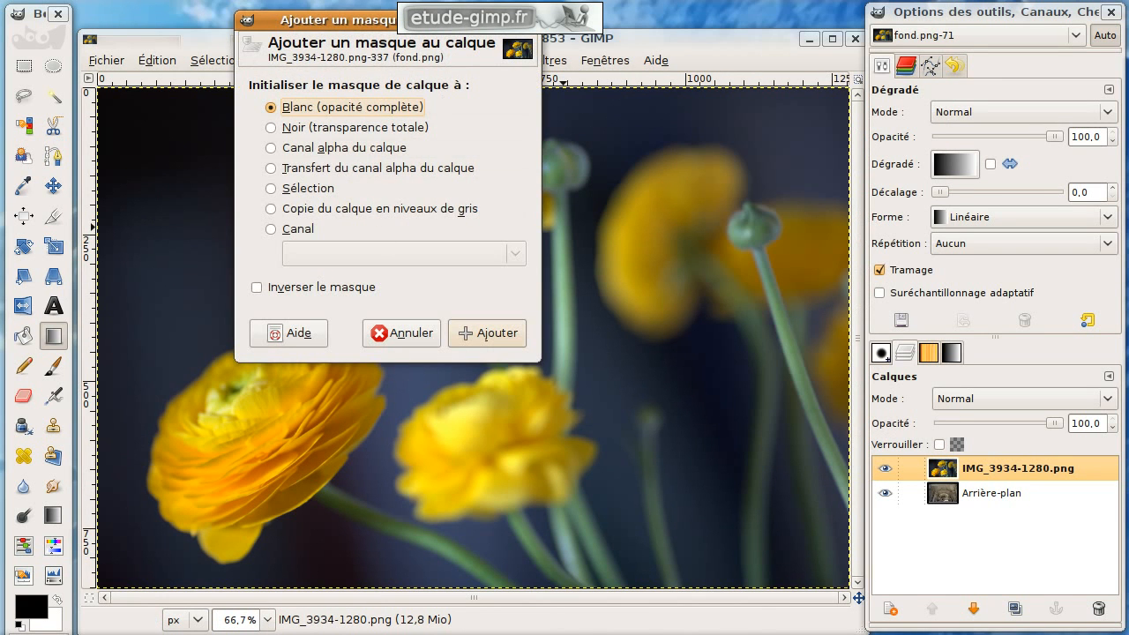
{"action": "left_click_drag", "start_coordinate": [412, 18], "coordinate": [512, 61]}
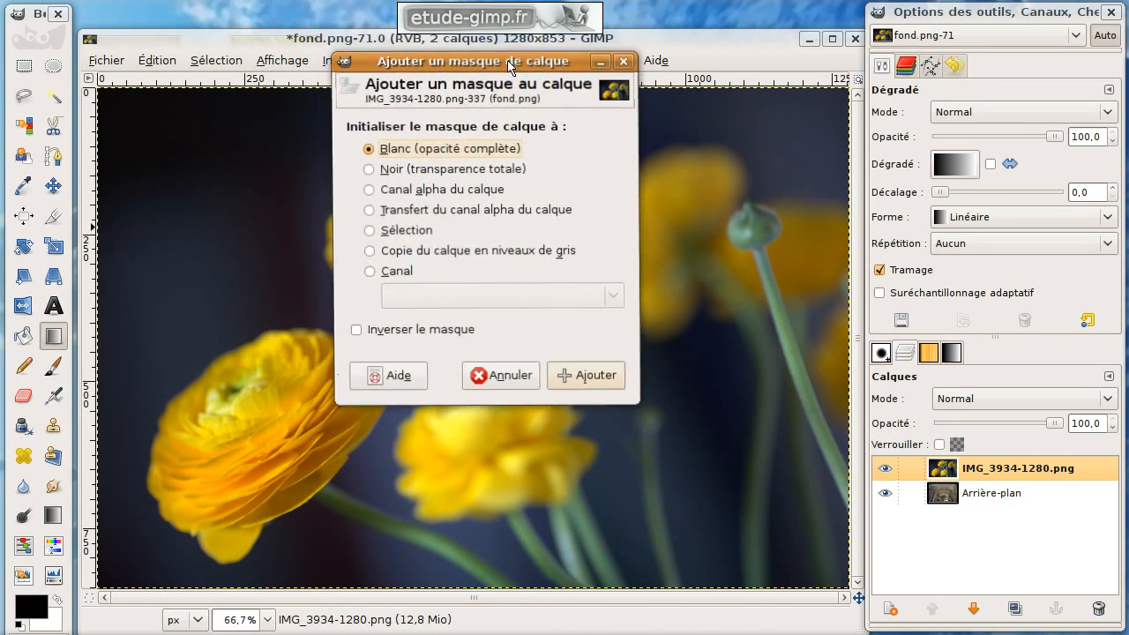
{"action": "left_click", "coordinate": [386, 253]}
{"action": "left_click", "coordinate": [583, 374]}
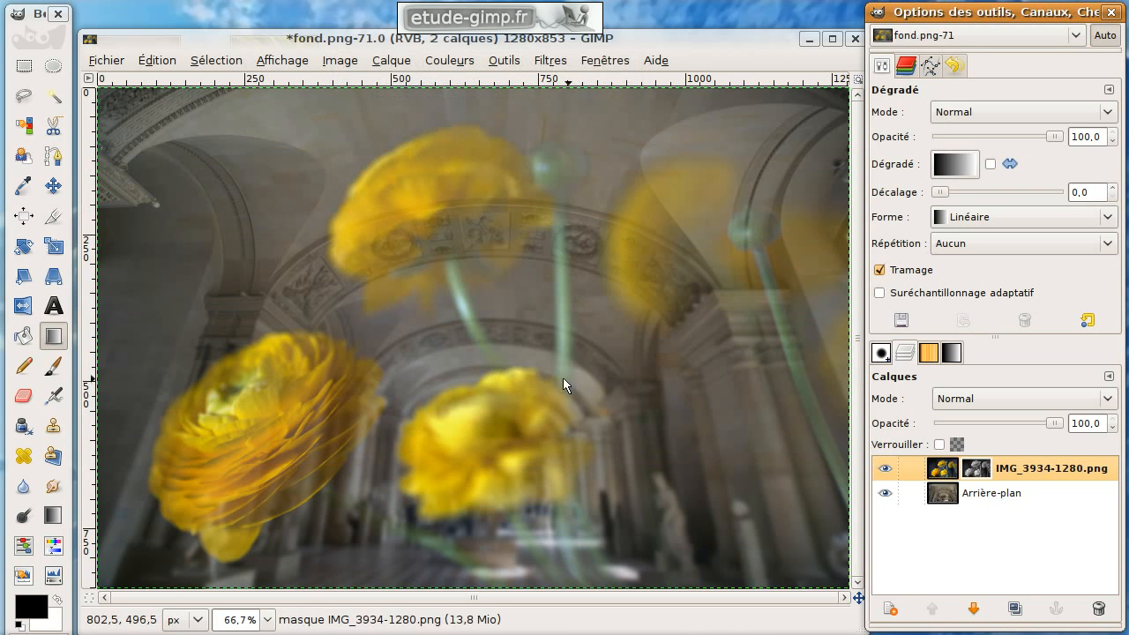
{"action": "left_click", "coordinate": [977, 470], "text": "alt"}
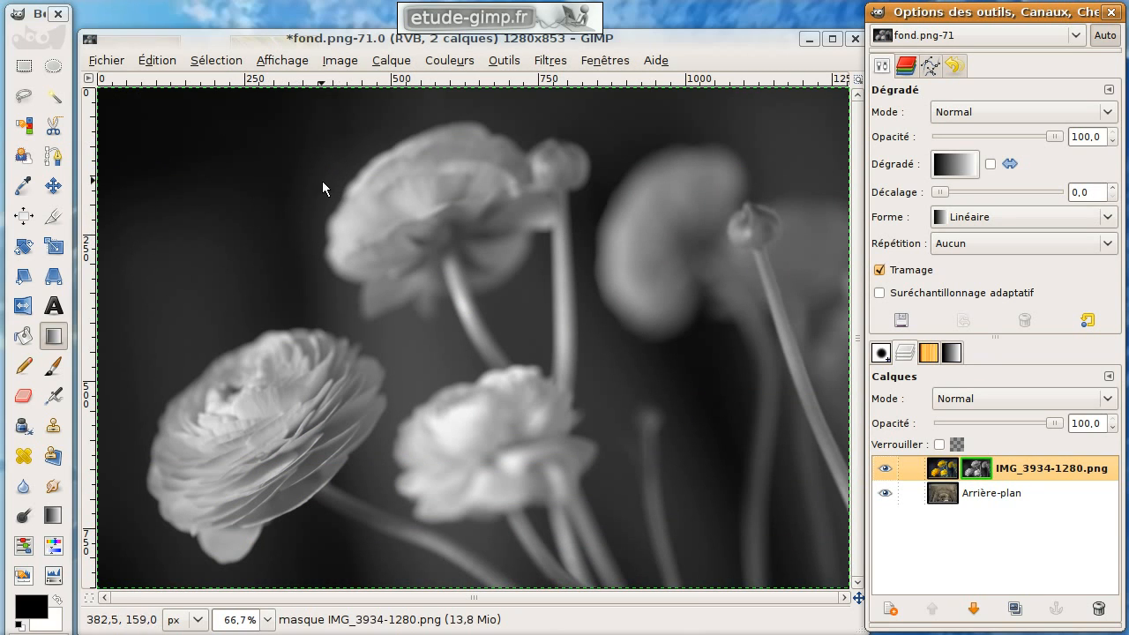
{"action": "left_click", "coordinate": [978, 473], "text": "alt"}
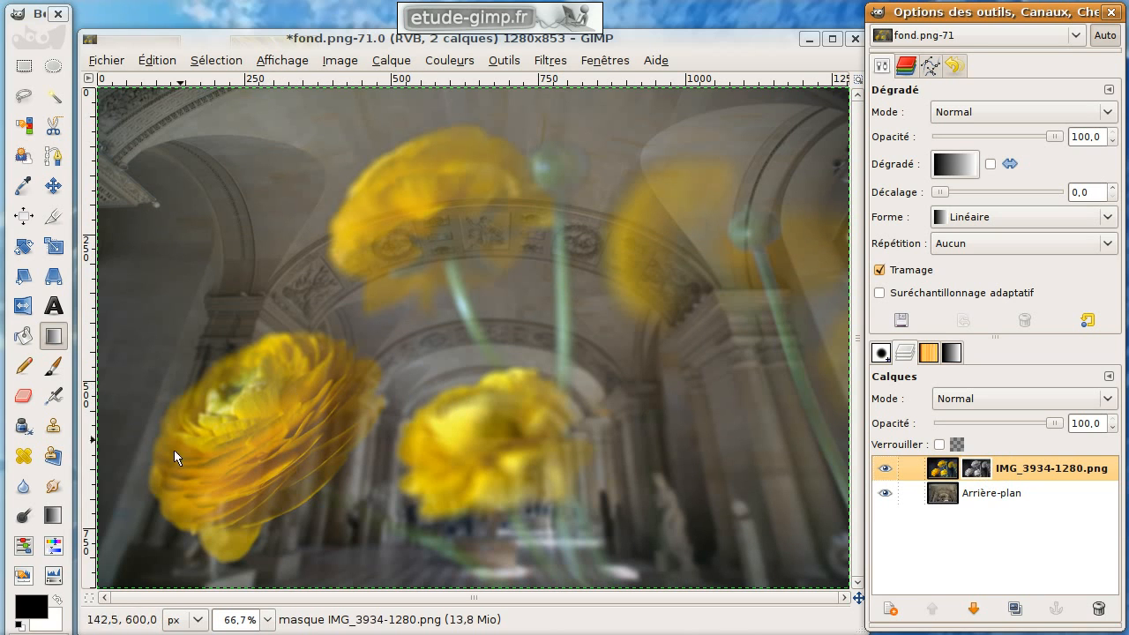
Adjust the flower mask's input levels to black 97, gamma 0.99 and white 183, and check the resulting mask on its own.
{"action": "left_click", "coordinate": [58, 579]}
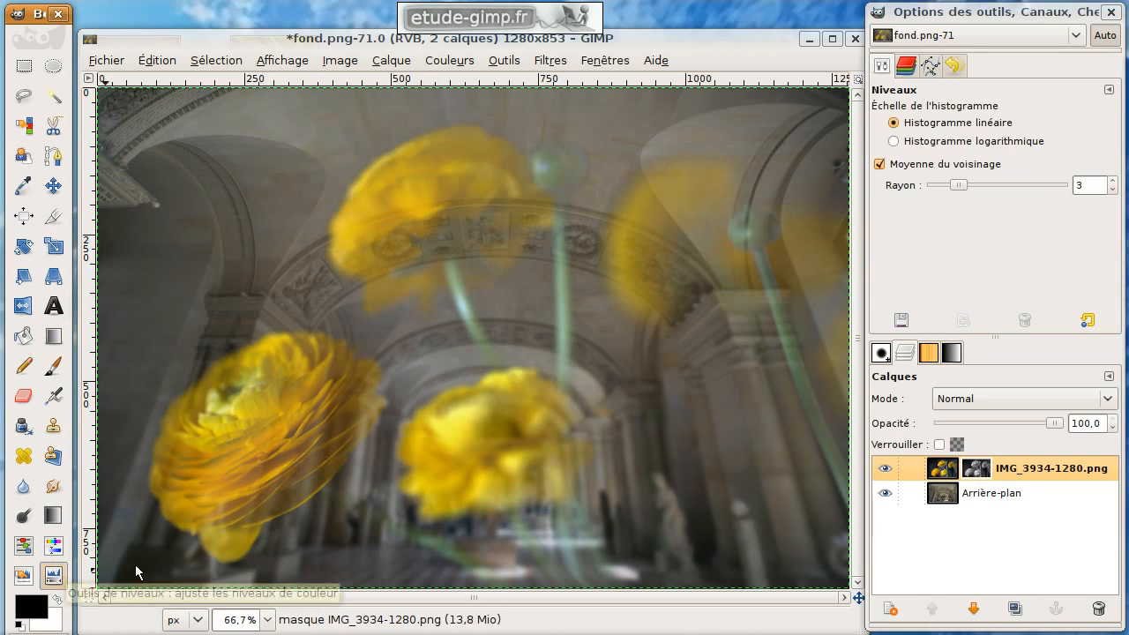
{"action": "left_click", "coordinate": [581, 385]}
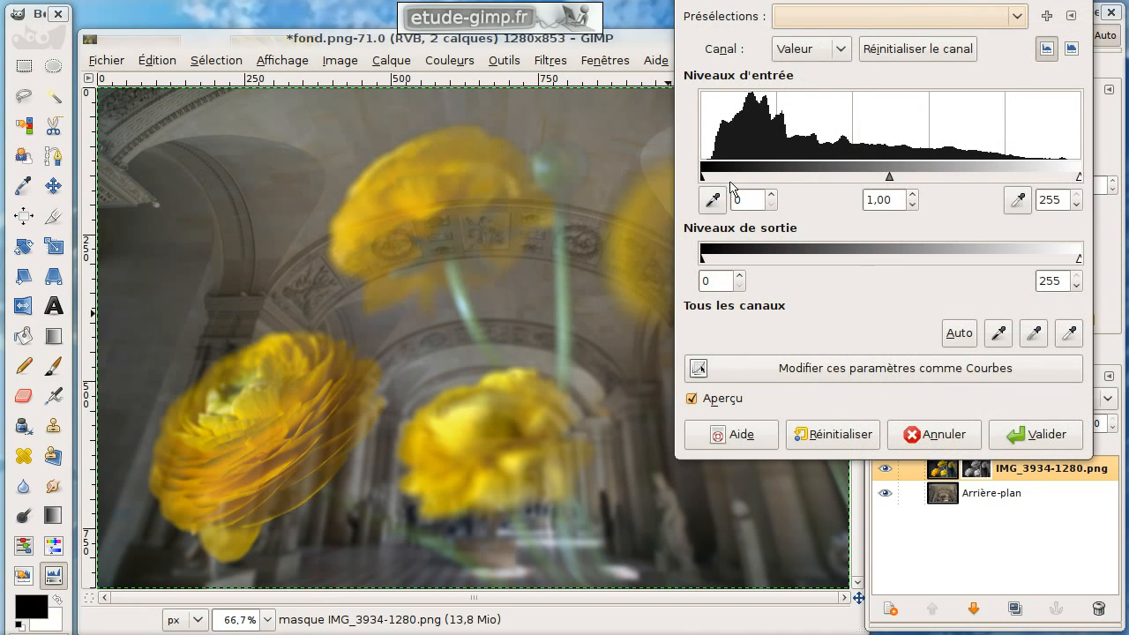
{"action": "left_click_drag", "start_coordinate": [730, 180], "coordinate": [764, 180]}
{"action": "left_click_drag", "start_coordinate": [1074, 173], "coordinate": [946, 174]}
{"action": "left_click_drag", "start_coordinate": [765, 176], "coordinate": [802, 175]}
{"action": "mouse_move", "coordinate": [873, 176]}
{"action": "left_mouse_down"}
{"action": "mouse_move", "coordinate": [829, 175]}
{"action": "mouse_move", "coordinate": [877, 175]}
{"action": "left_mouse_up"}
{"action": "left_click_drag", "start_coordinate": [801, 176], "coordinate": [828, 176]}
{"action": "left_click_drag", "start_coordinate": [945, 176], "coordinate": [973, 176]}
{"action": "left_click_drag", "start_coordinate": [830, 176], "coordinate": [845, 175]}
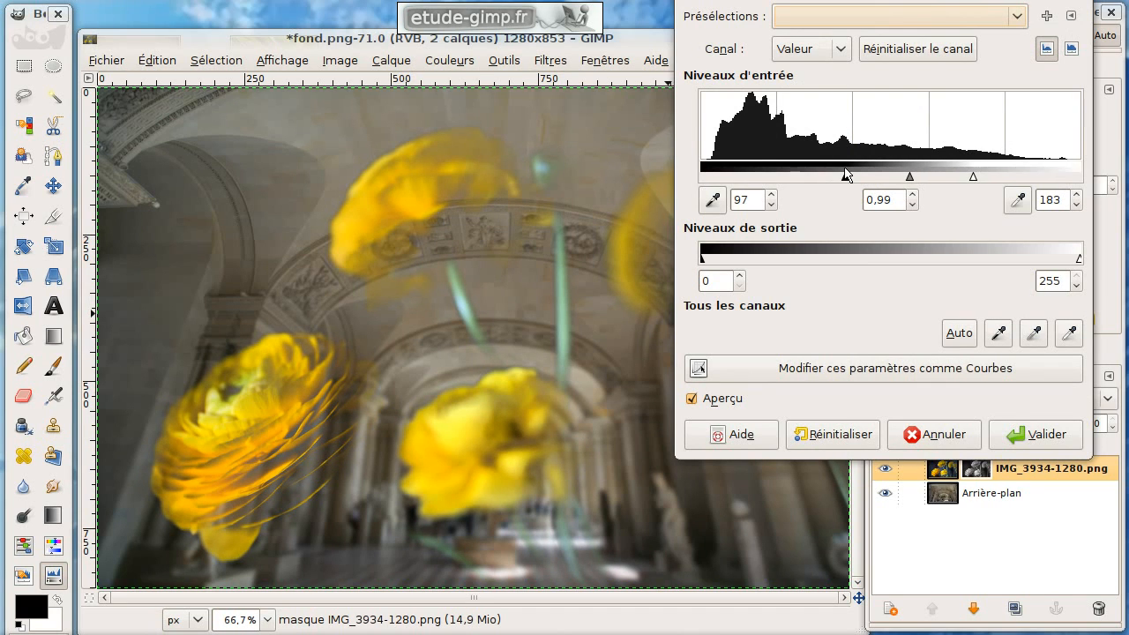
{"action": "left_click", "coordinate": [1021, 435]}
{"action": "left_click", "coordinate": [977, 468], "text": "alt"}
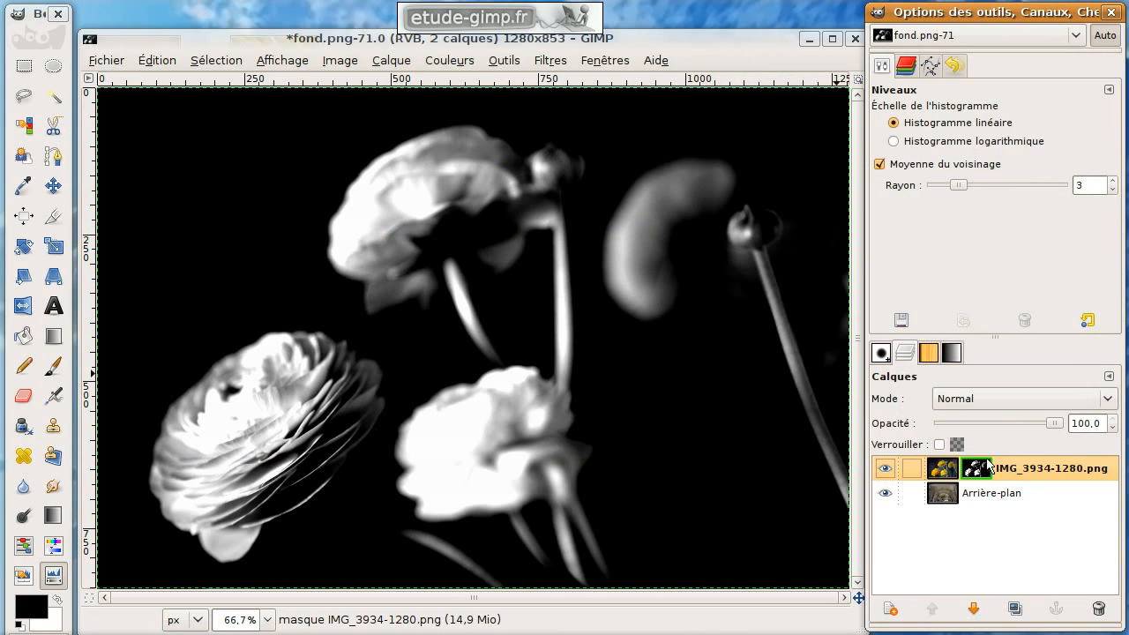
{"action": "left_click", "coordinate": [977, 473], "text": "alt"}
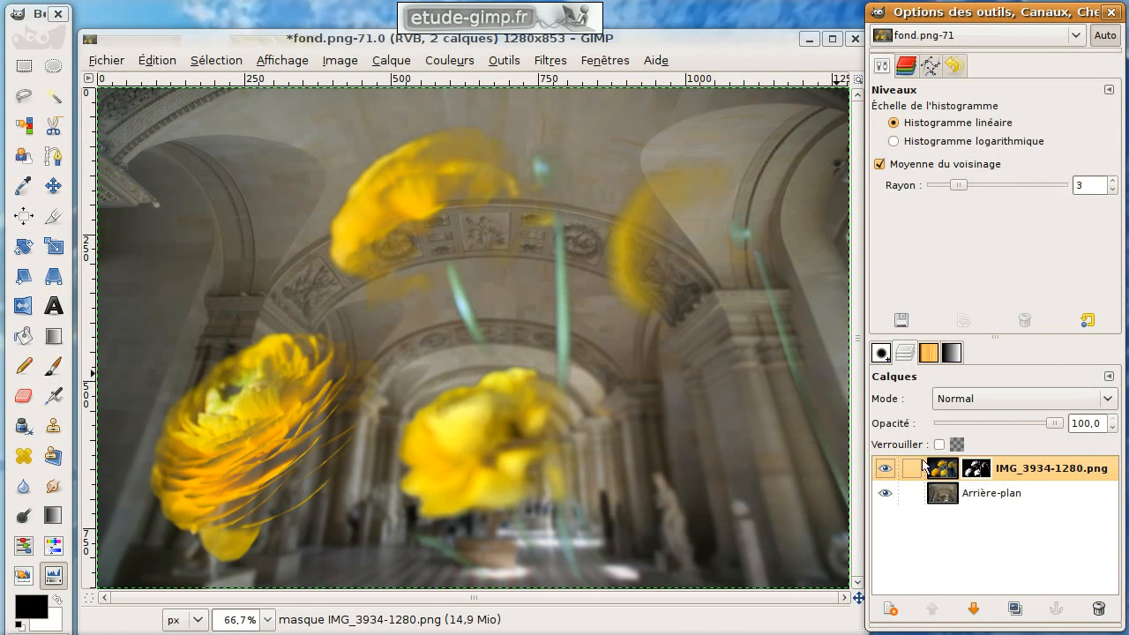
Close the flower composite and open the cut-out statue PNG from the desktop as a new image.
{"action": "left_click", "coordinate": [855, 39]}
{"action": "left_click", "coordinate": [393, 421]}
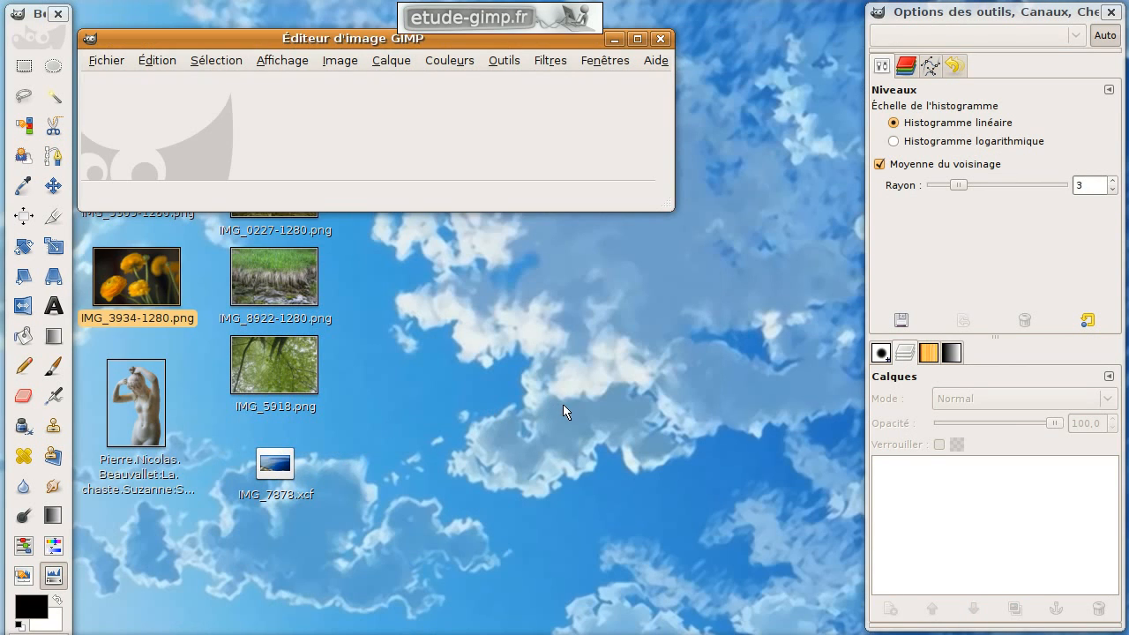
{"action": "left_click", "coordinate": [448, 332]}
{"action": "left_click_drag", "start_coordinate": [368, 46], "coordinate": [487, 161]}
{"action": "left_click_drag", "start_coordinate": [136, 402], "coordinate": [365, 253]}
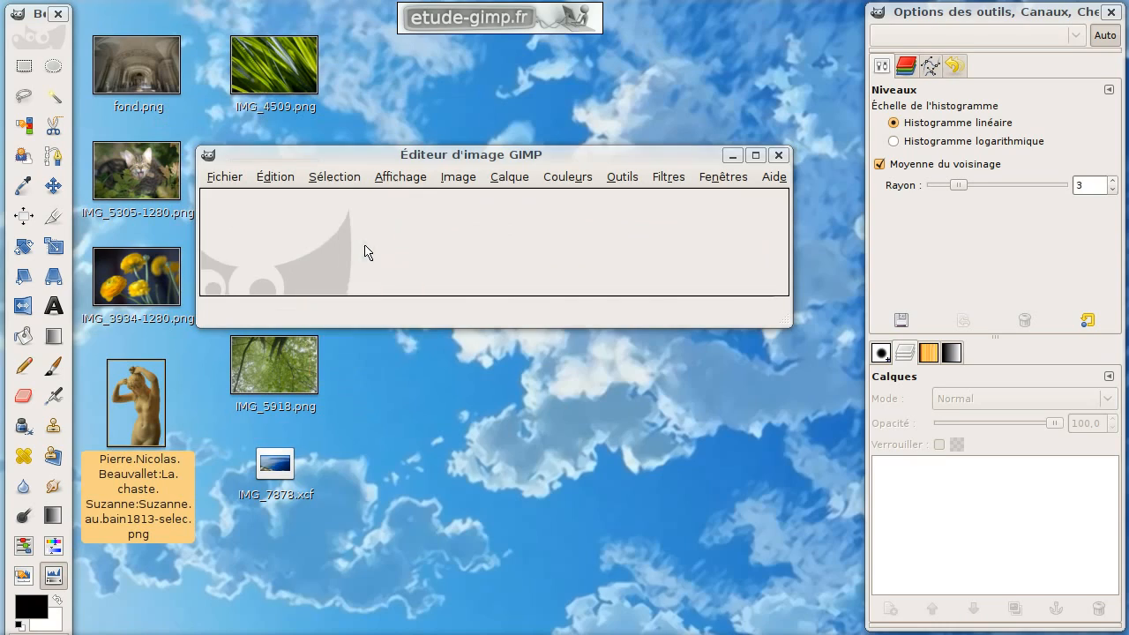
{"action": "left_click_drag", "start_coordinate": [588, 158], "coordinate": [586, 49]}
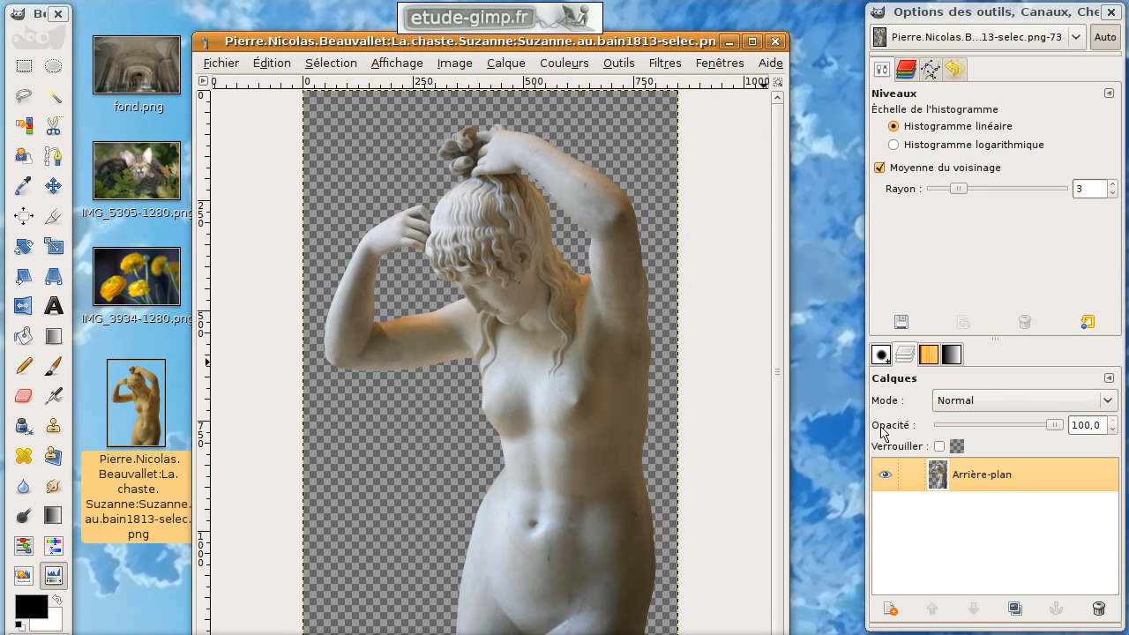
Add a layer mask initialized from the layer's alpha channel to the cut-out statue layer.
{"action": "right_click", "coordinate": [937, 478]}
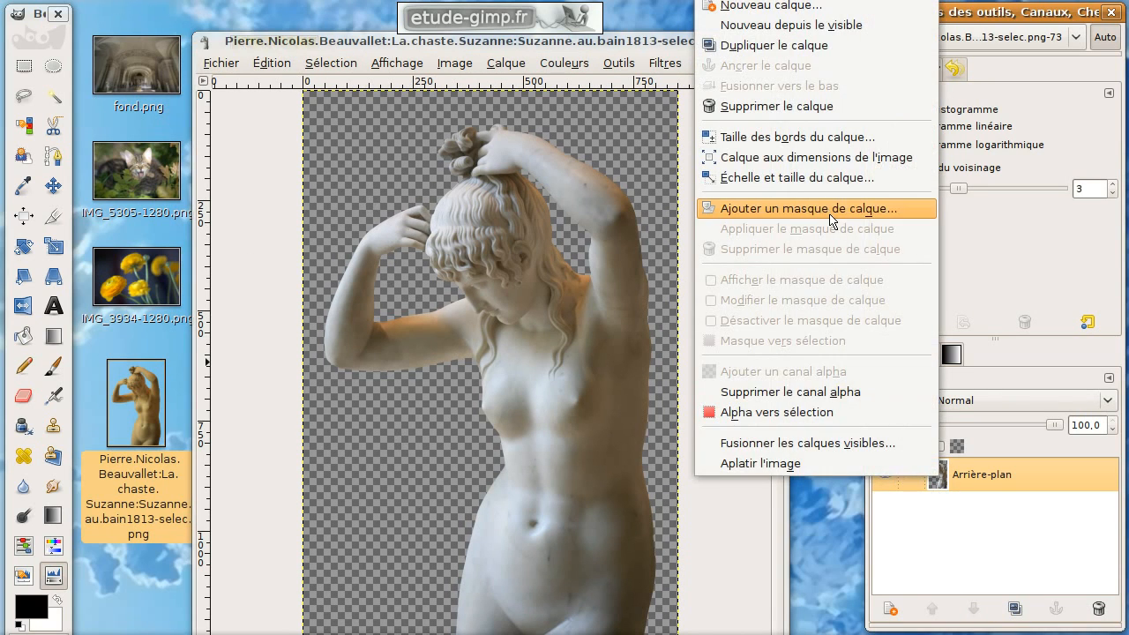
{"action": "left_click", "coordinate": [831, 216]}
{"action": "left_click_drag", "start_coordinate": [411, 19], "coordinate": [349, 140]}
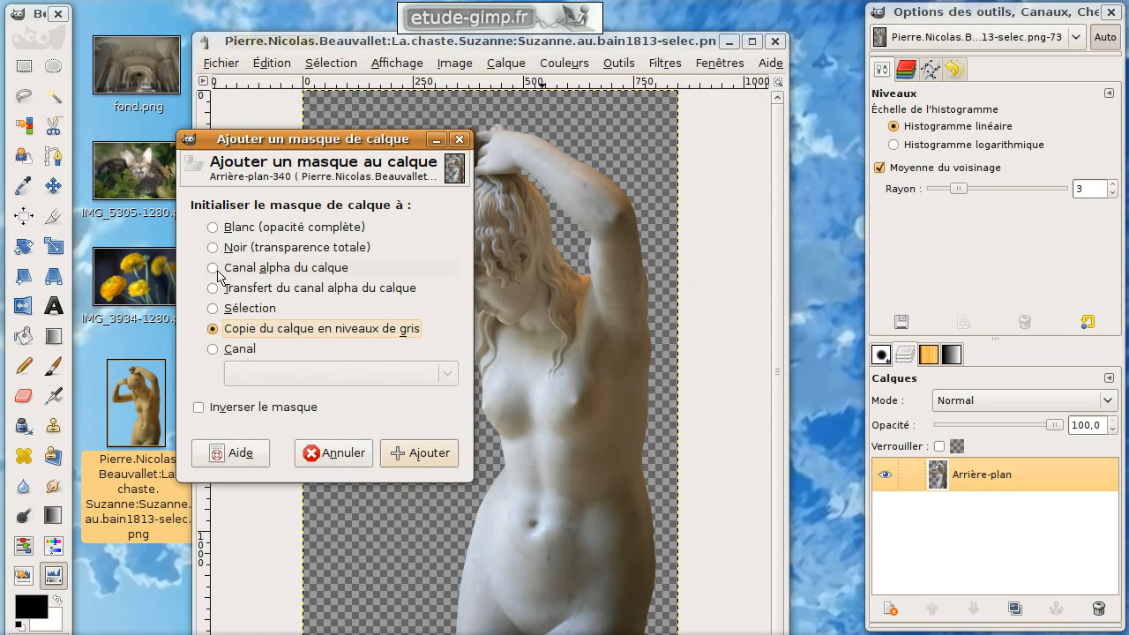
{"action": "left_click", "coordinate": [262, 274]}
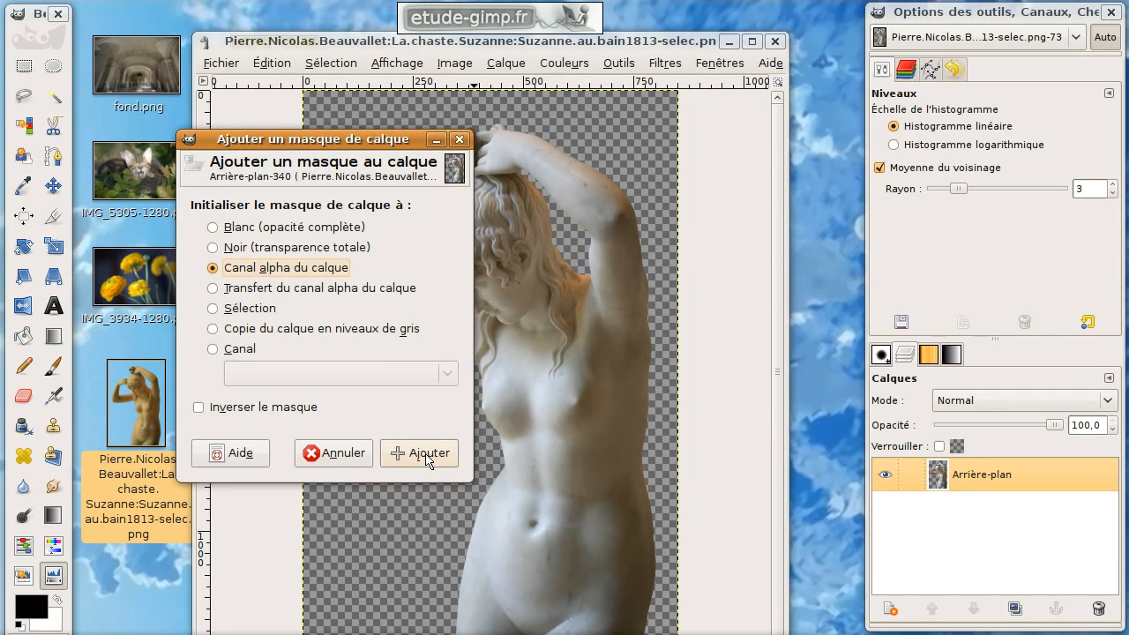
{"action": "left_click", "coordinate": [428, 460]}
Compare the alpha mask on its own with the normal statue view, and undo the mask's creation.
{"action": "left_click", "coordinate": [959, 482], "text": "alt"}
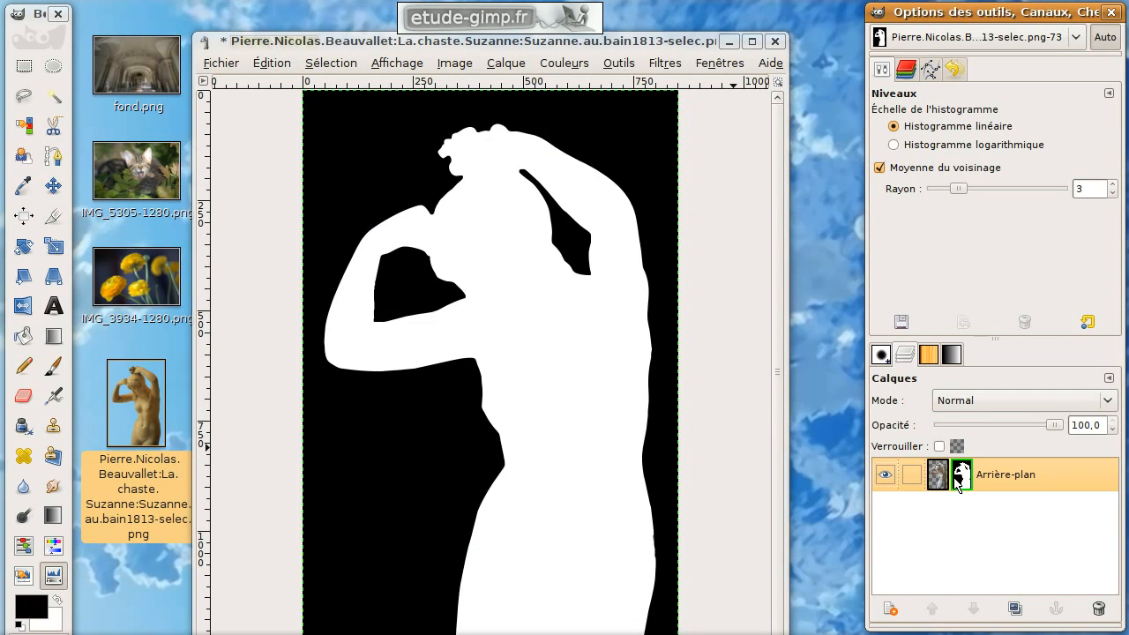
{"action": "left_click", "coordinate": [961, 481], "text": "alt"}
{"action": "left_click", "coordinate": [965, 484], "text": "alt"}
{"action": "left_click", "coordinate": [965, 482], "text": "alt"}
{"action": "left_click", "coordinate": [965, 484], "text": "alt"}
{"action": "left_click", "coordinate": [967, 486], "text": "alt"}
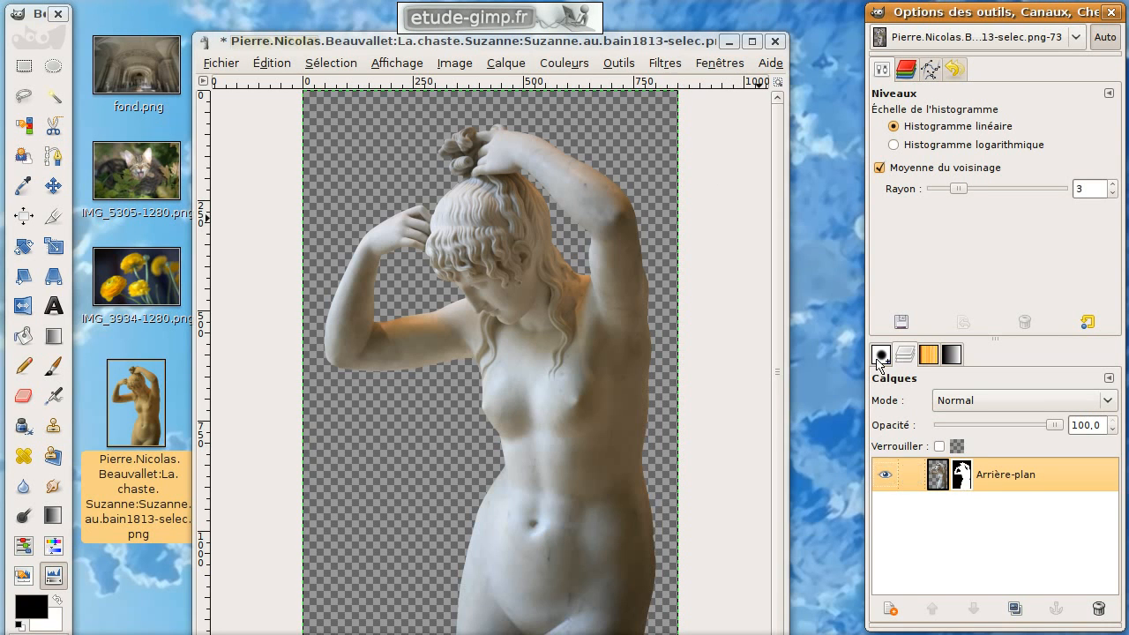
{"action": "left_click", "coordinate": [973, 493], "text": "alt"}
{"action": "left_click", "coordinate": [974, 492], "text": "alt"}
{"action": "left_click", "coordinate": [974, 493], "text": "alt"}
{"action": "left_click", "coordinate": [974, 492], "text": "alt"}
{"action": "left_click", "coordinate": [974, 492], "text": "alt"}
{"action": "key", "text": "ctrl+z"}
{"action": "key", "text": "ctrl+z"}
Add a layer mask to the statue layer using the option that transfers the layer's alpha channel.
{"action": "right_click", "coordinate": [942, 481]}
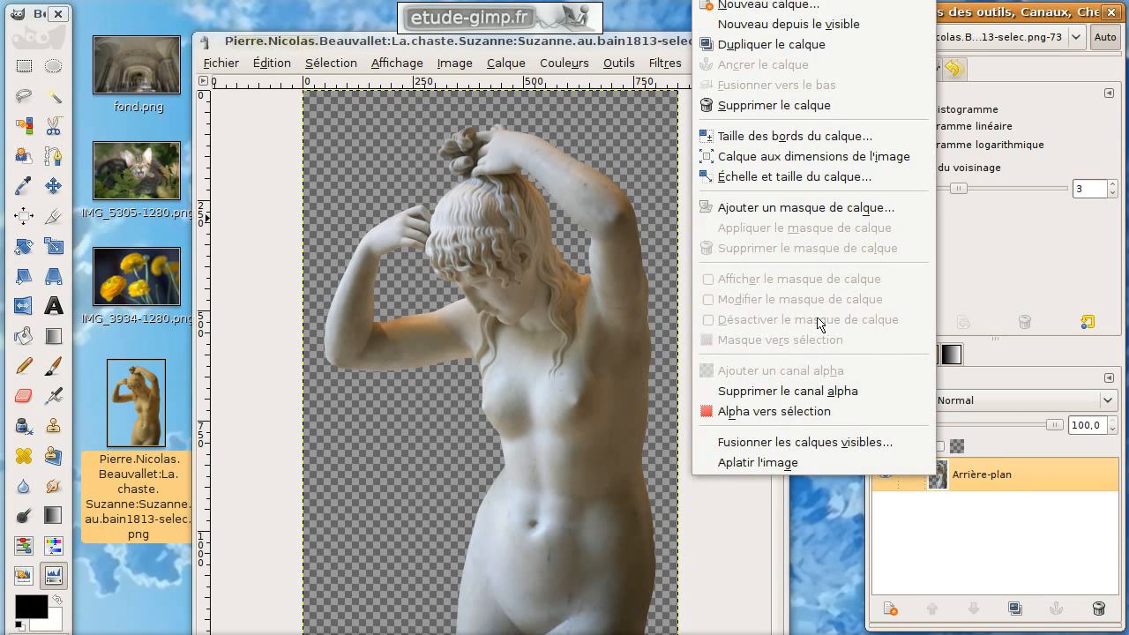
{"action": "left_click", "coordinate": [804, 209]}
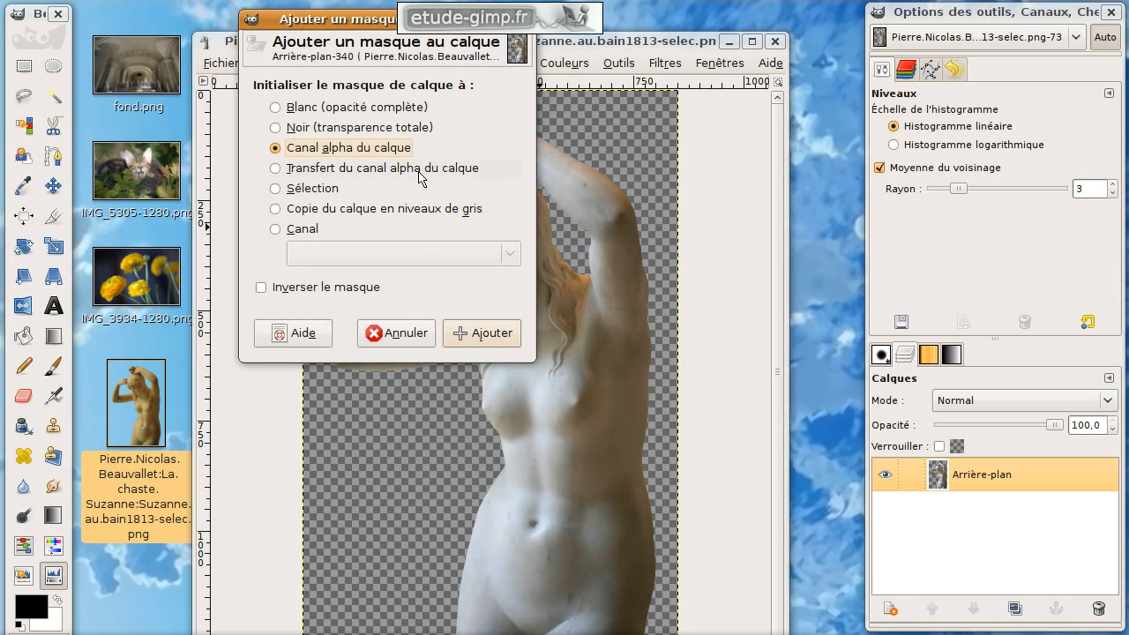
{"action": "left_click", "coordinate": [301, 172]}
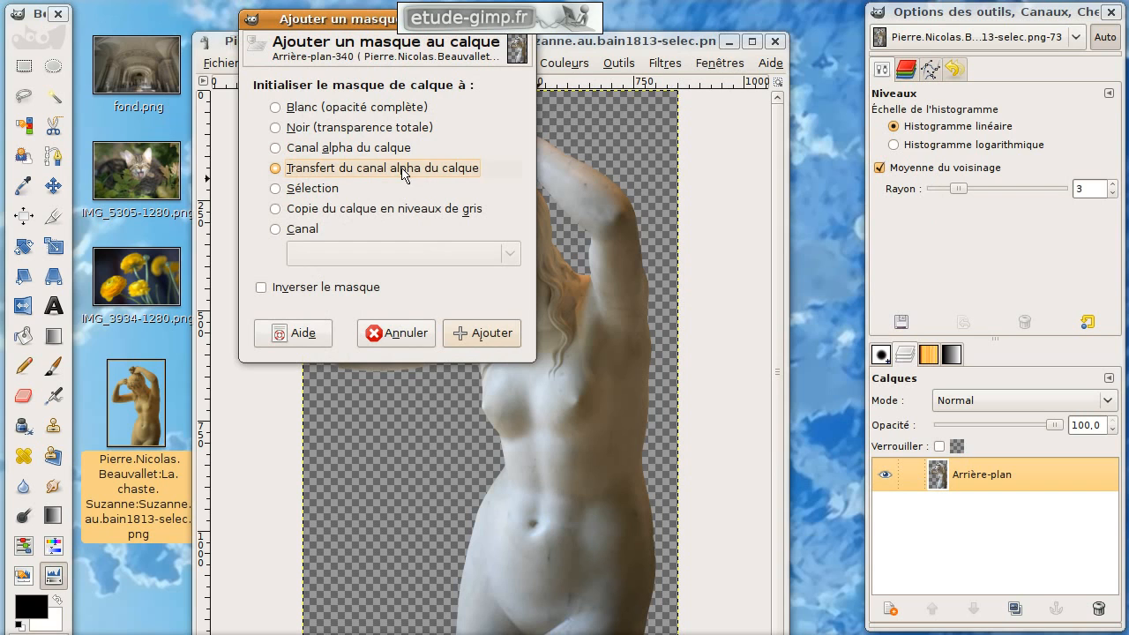
{"action": "left_click", "coordinate": [493, 332]}
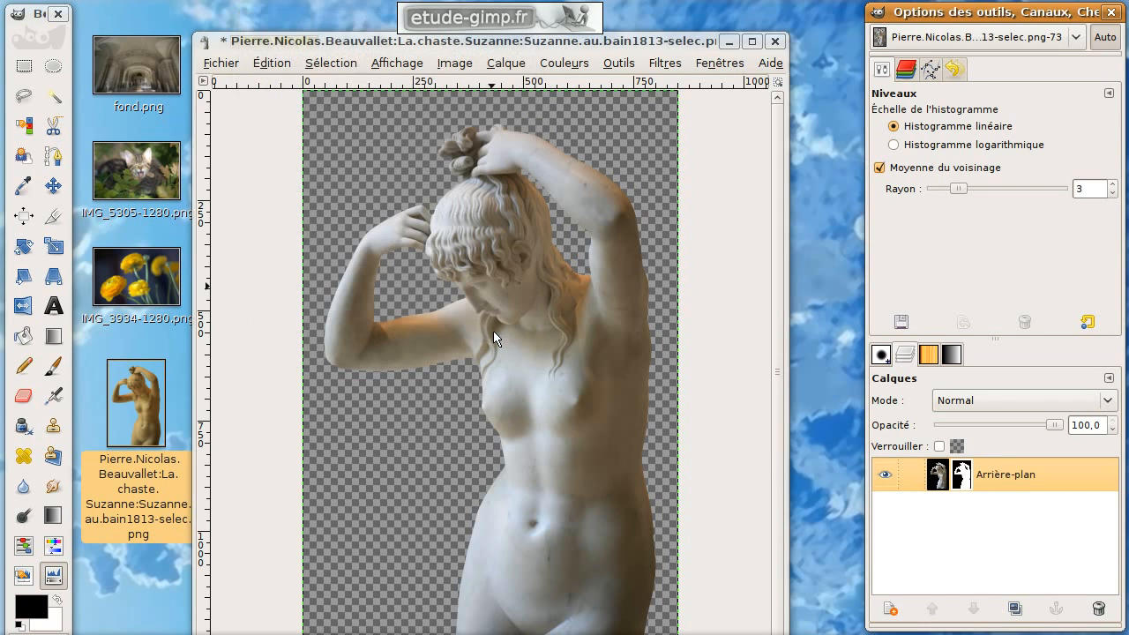
Examine the statue layer with its mask disabled and the transferred mask on its own.
{"action": "left_click", "coordinate": [962, 476], "text": "ctrl"}
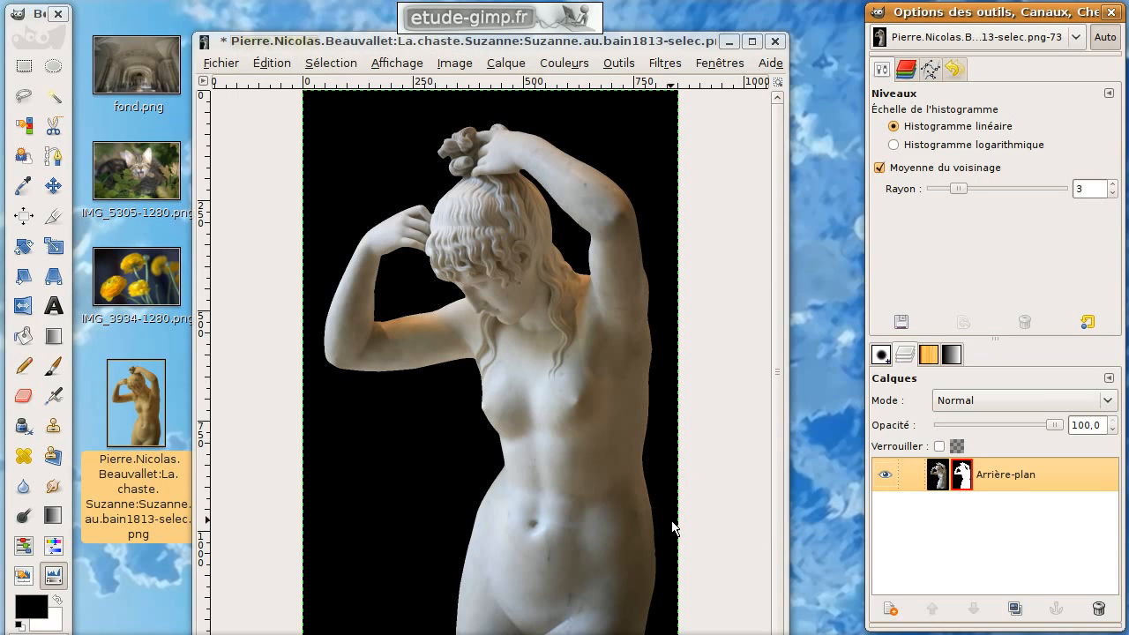
{"action": "left_click", "coordinate": [961, 476], "text": "alt"}
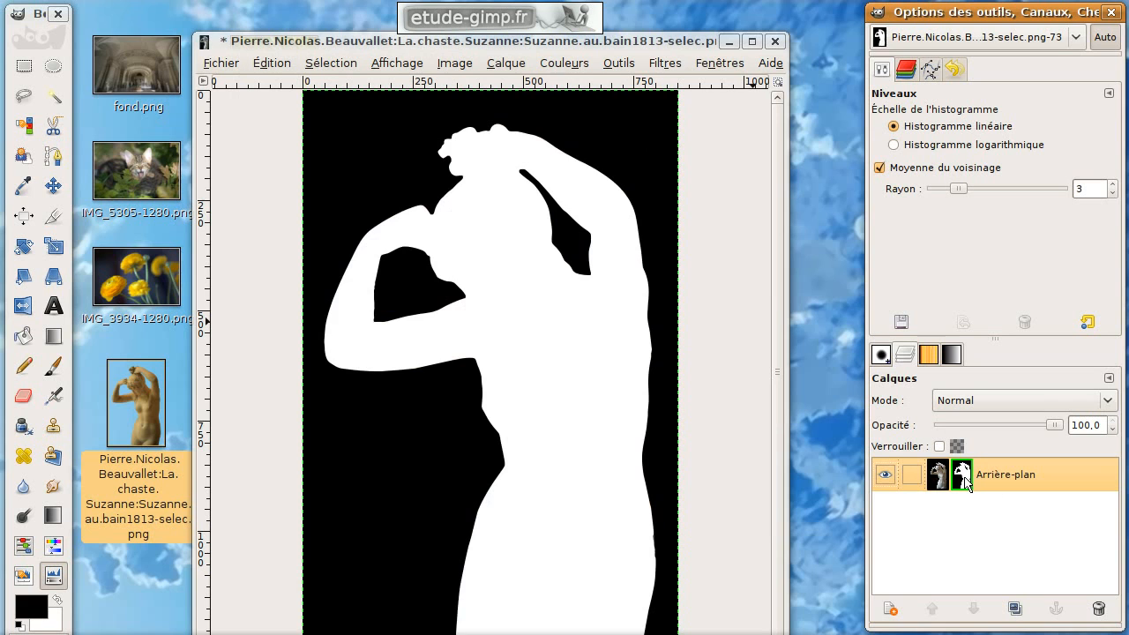
{"action": "left_click", "coordinate": [962, 476], "text": "alt"}
{"action": "double_click", "coordinate": [962, 476]}
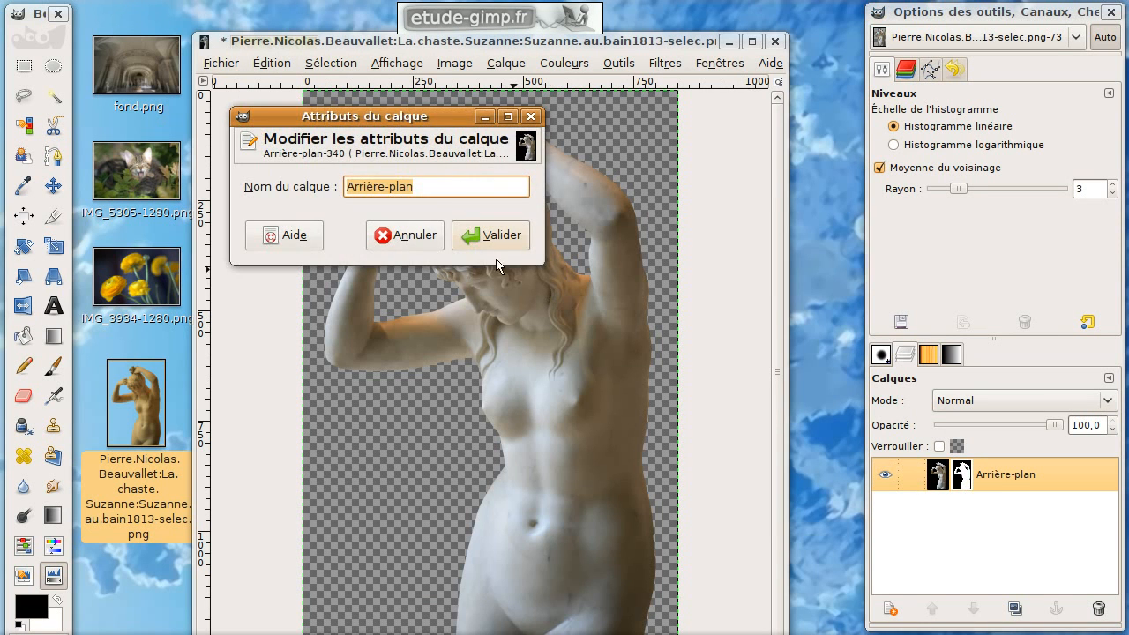
{"action": "left_click", "coordinate": [420, 238]}
Close the cut-out statue without saving and open IMG_7878.xcf as a new image.
{"action": "left_click", "coordinate": [776, 41]}
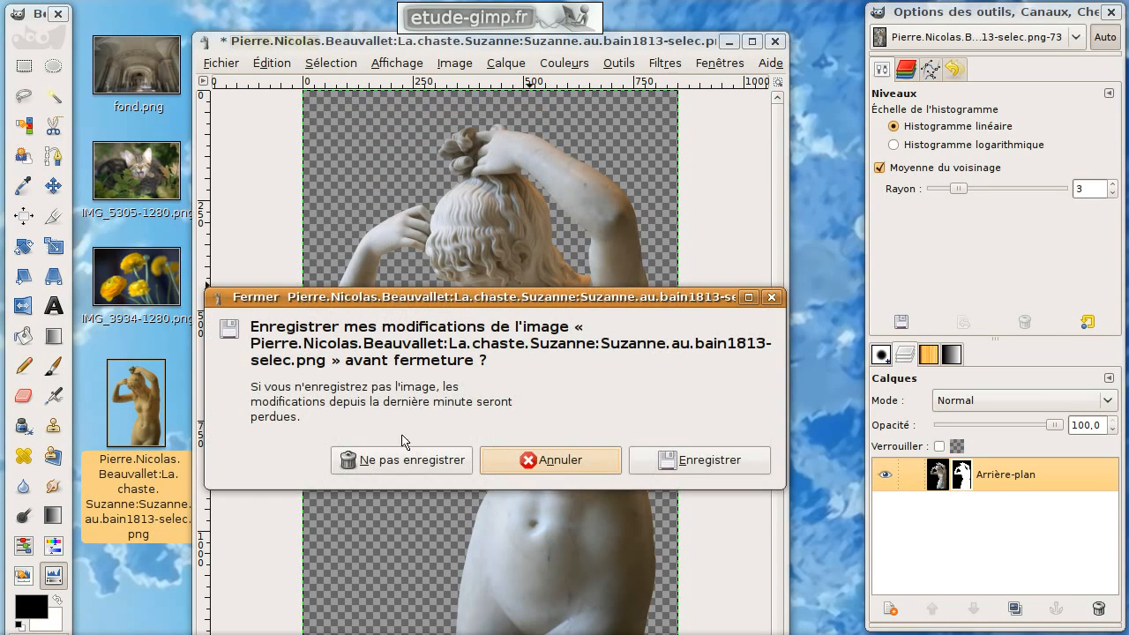
{"action": "left_click", "coordinate": [410, 461]}
{"action": "left_click_drag", "start_coordinate": [296, 490], "coordinate": [409, 151]}
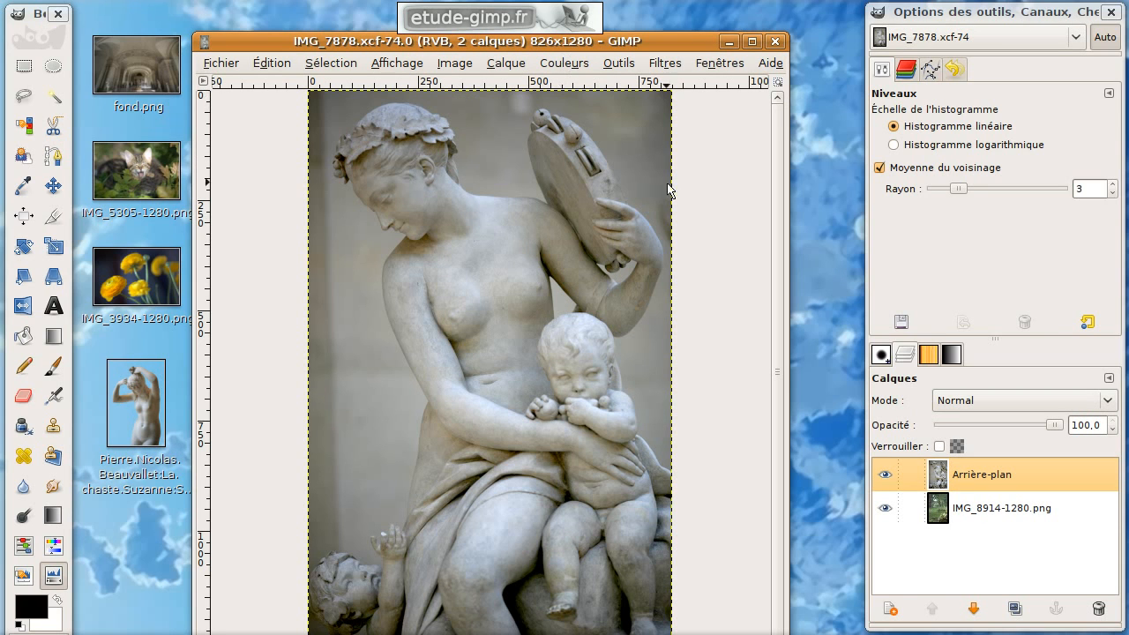
{"action": "mouse_move", "coordinate": [589, 46]}
{"action": "left_mouse_down"}
{"action": "mouse_move", "coordinate": [582, 35]}
{"action": "mouse_move", "coordinate": [581, 49]}
{"action": "left_mouse_up"}
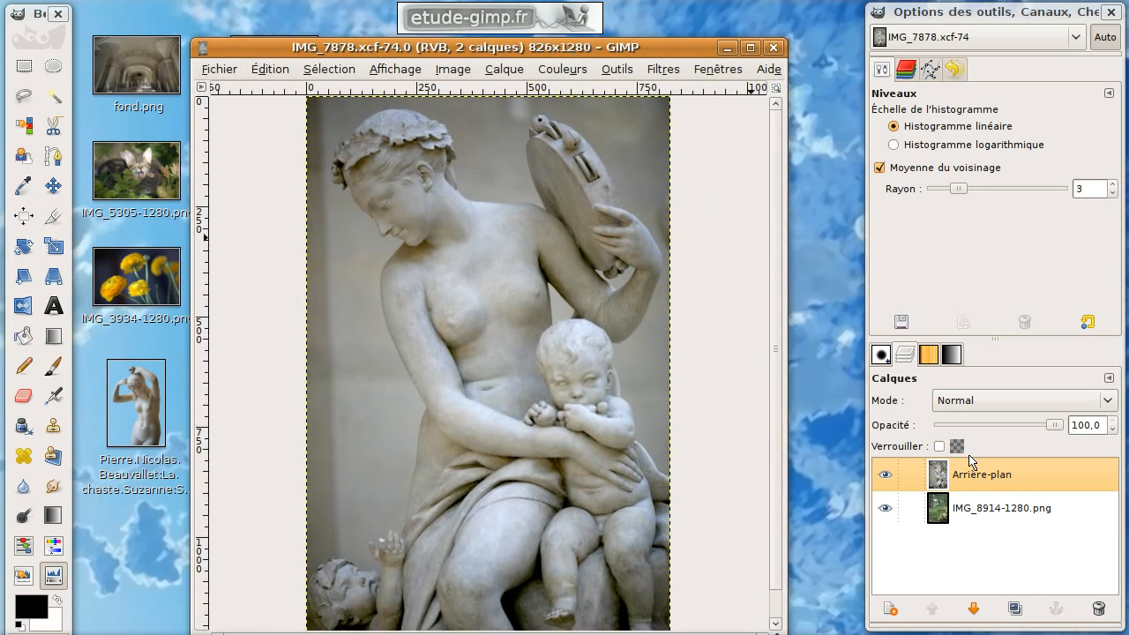
Examine the forest layer beneath Arrière-plan and the outline of the Sélection path around the statue.
{"action": "left_click", "coordinate": [885, 475]}
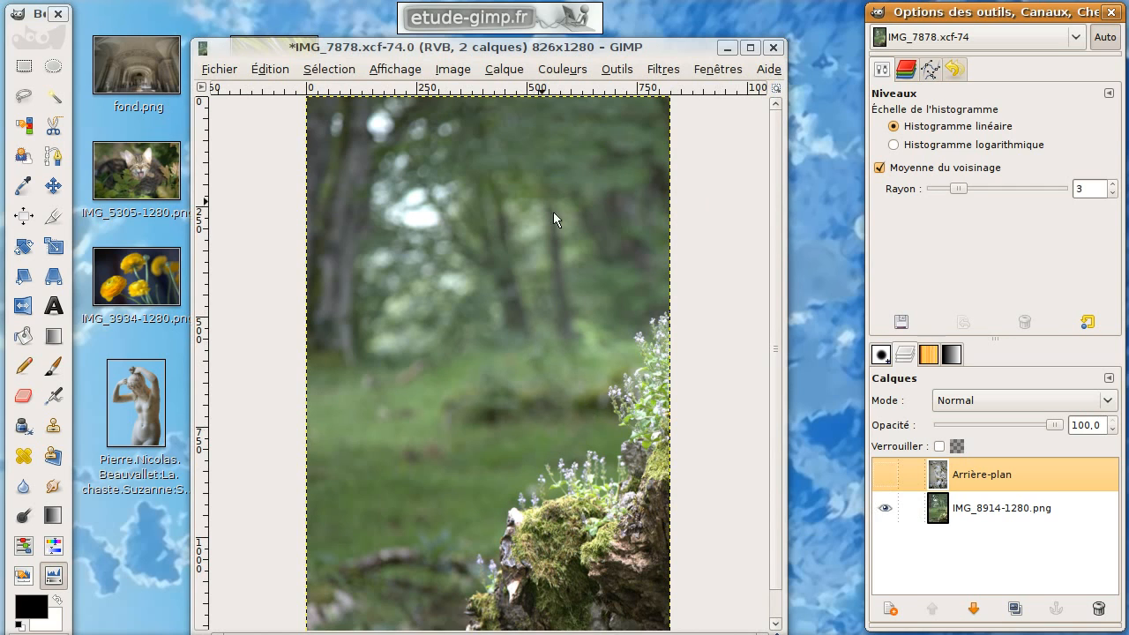
{"action": "left_click", "coordinate": [885, 477]}
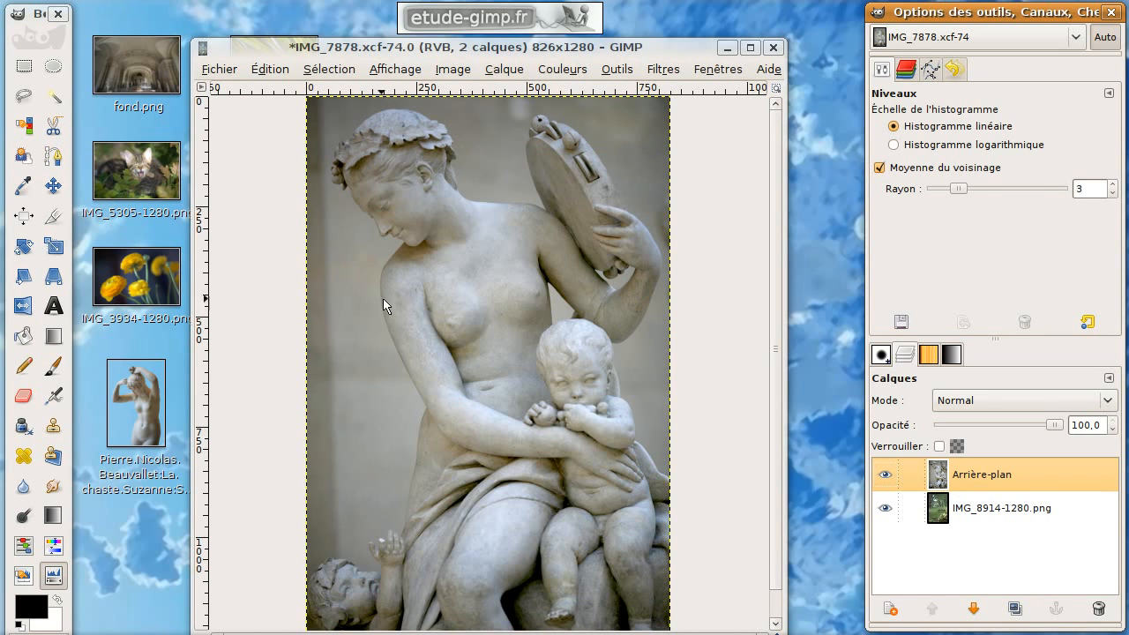
{"action": "left_click", "coordinate": [931, 70]}
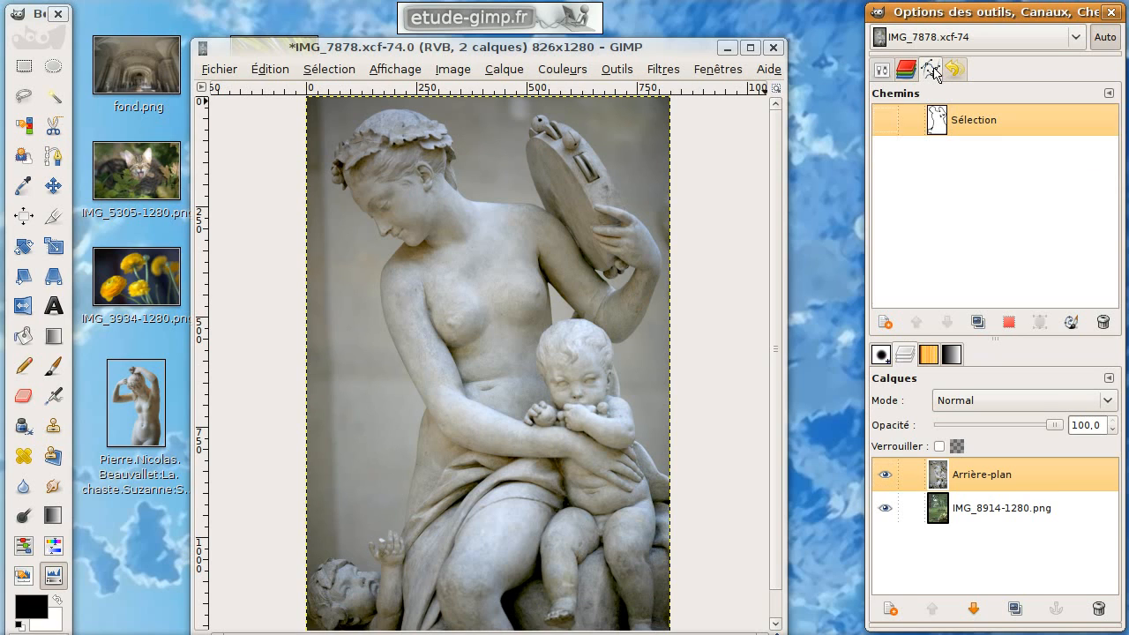
{"action": "left_click", "coordinate": [886, 122]}
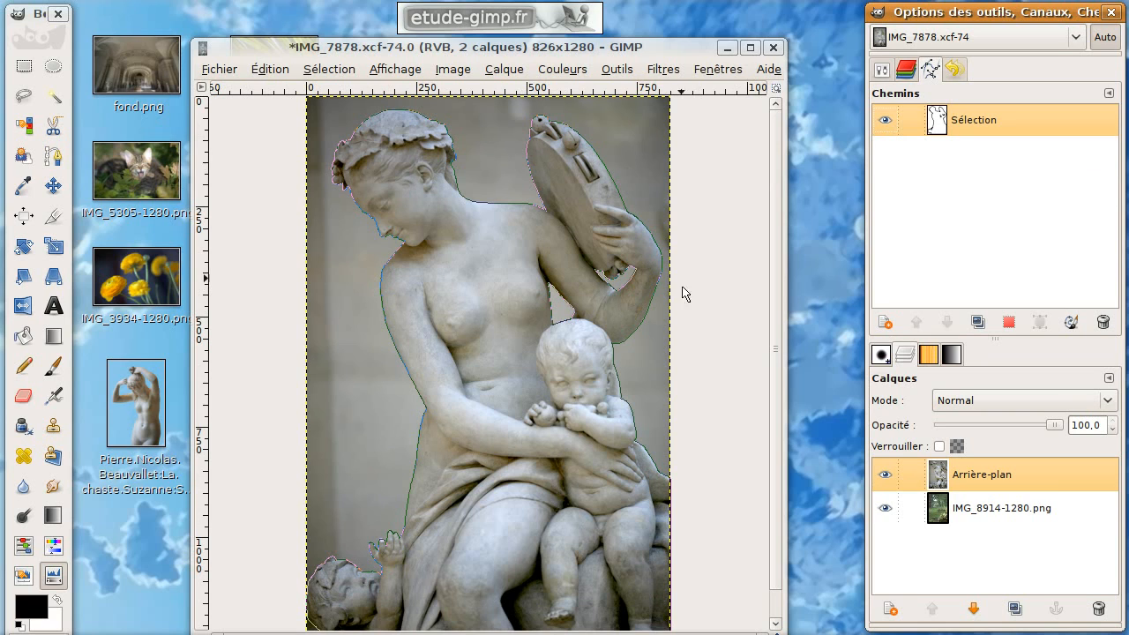
{"action": "left_click", "coordinate": [885, 123]}
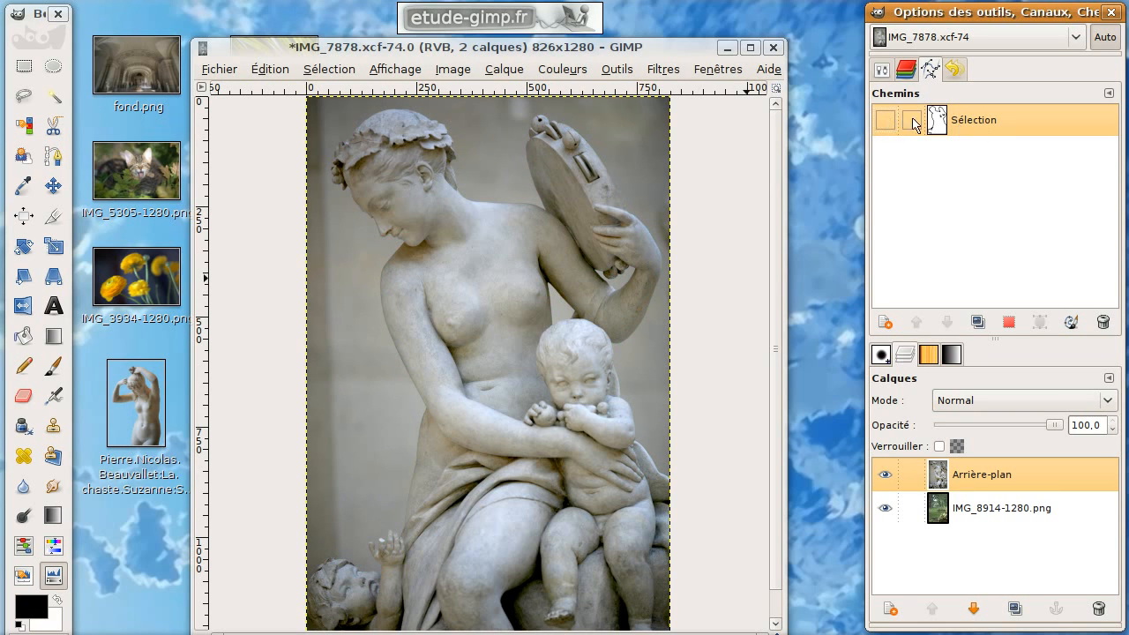
Add a layer mask to Arrière-plan from a selection made with the Sélection path, and clear the selection.
{"action": "left_click", "coordinate": [1014, 326]}
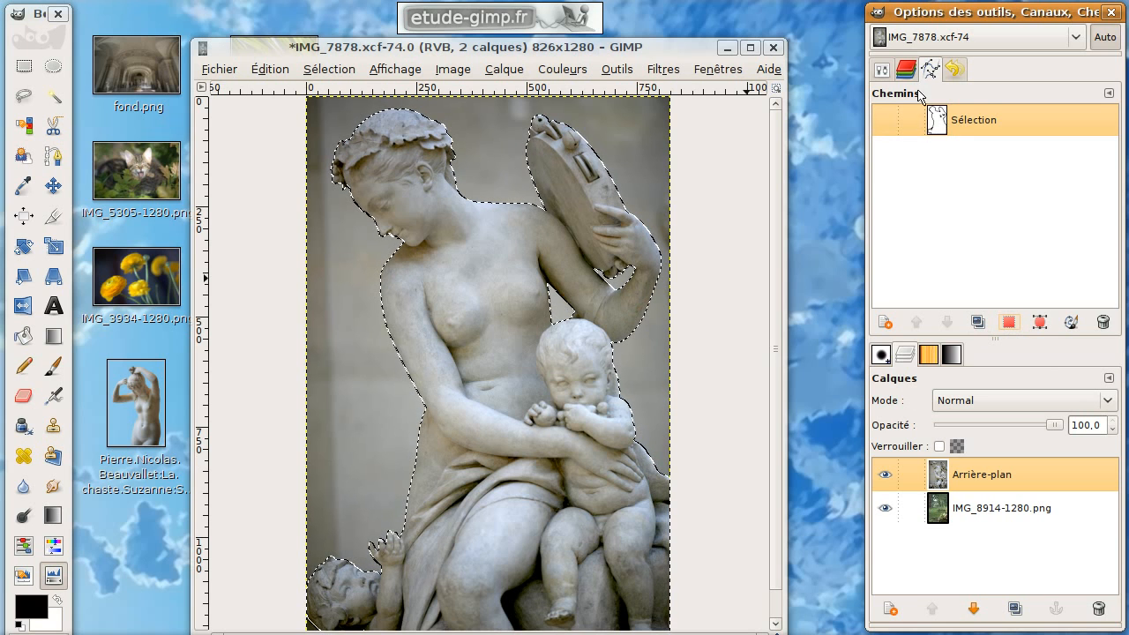
{"action": "right_click", "coordinate": [947, 477]}
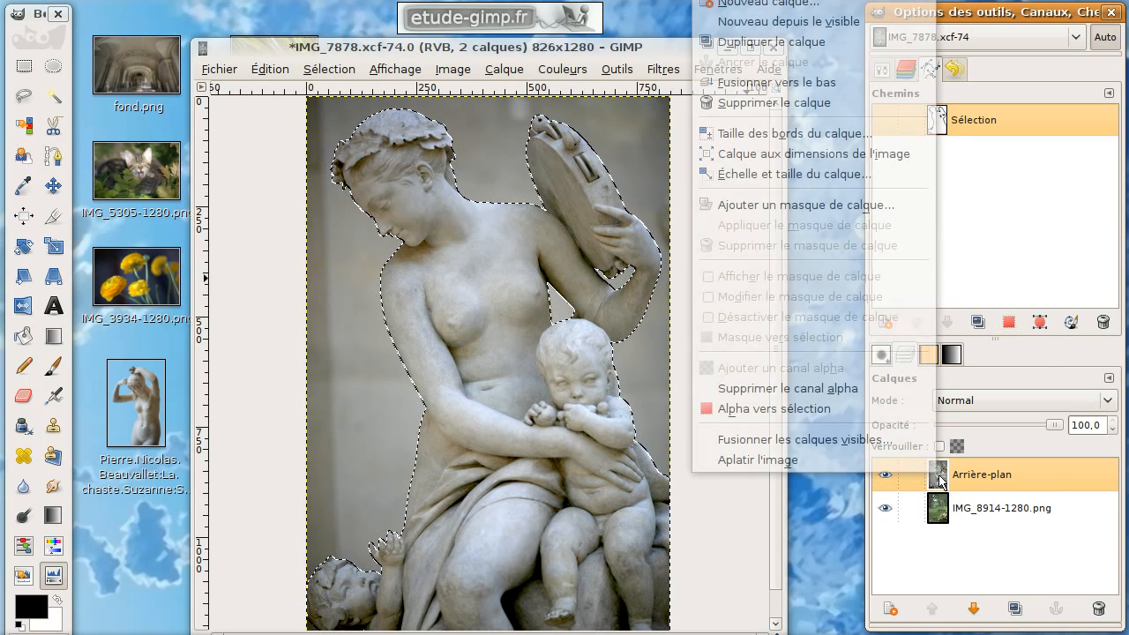
{"action": "left_click", "coordinate": [786, 209]}
{"action": "left_click", "coordinate": [282, 188]}
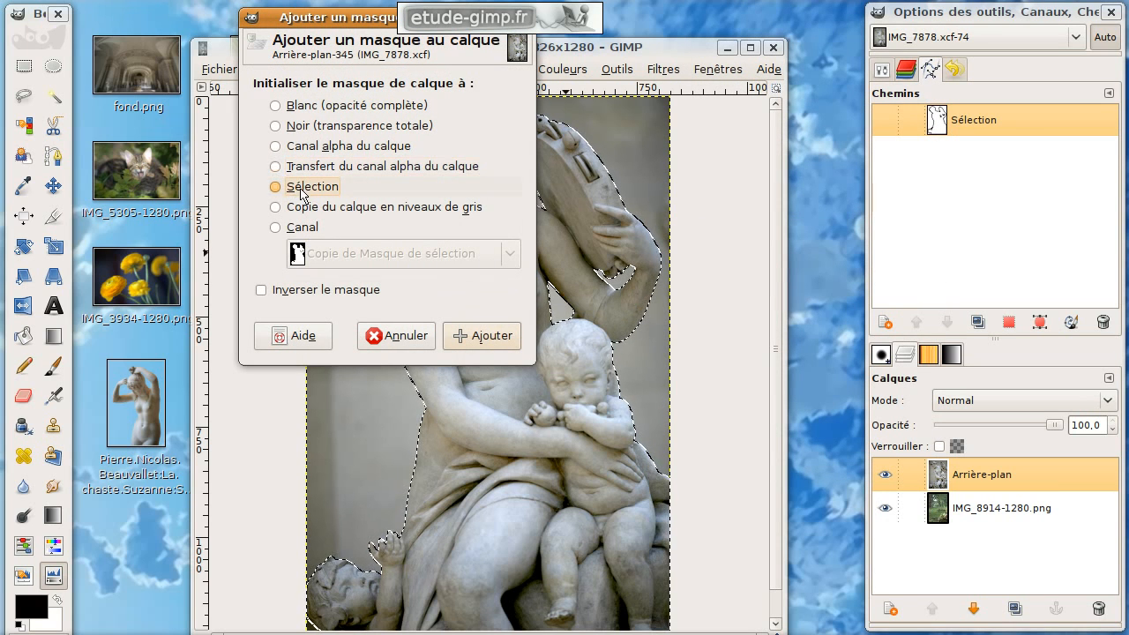
{"action": "left_click", "coordinate": [483, 337]}
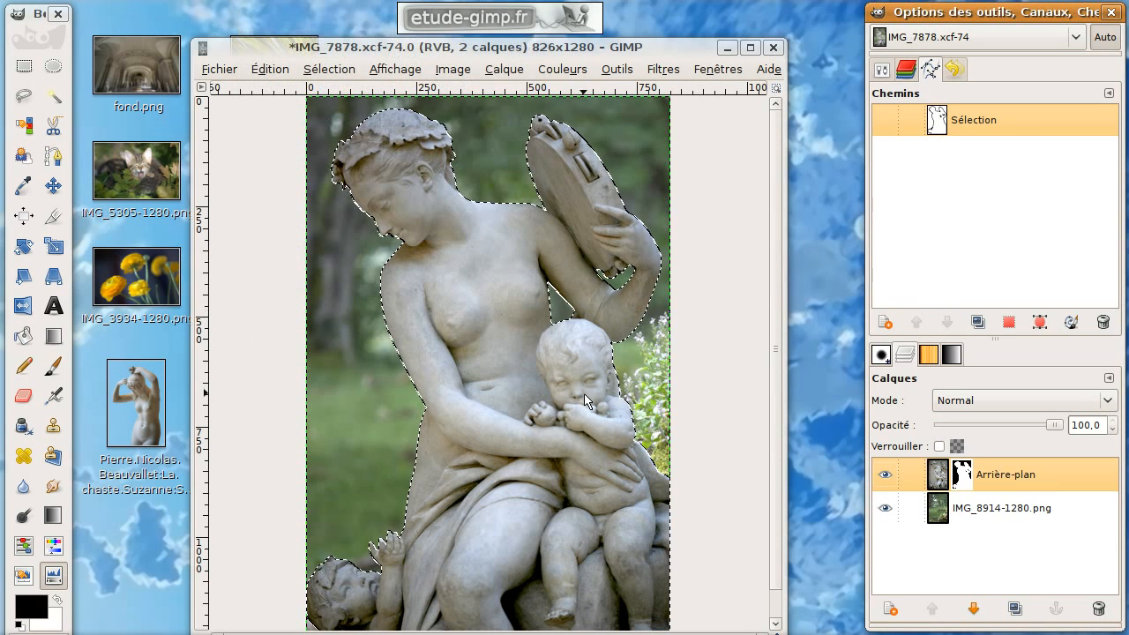
{"action": "key", "text": "shift+ctrl+a"}
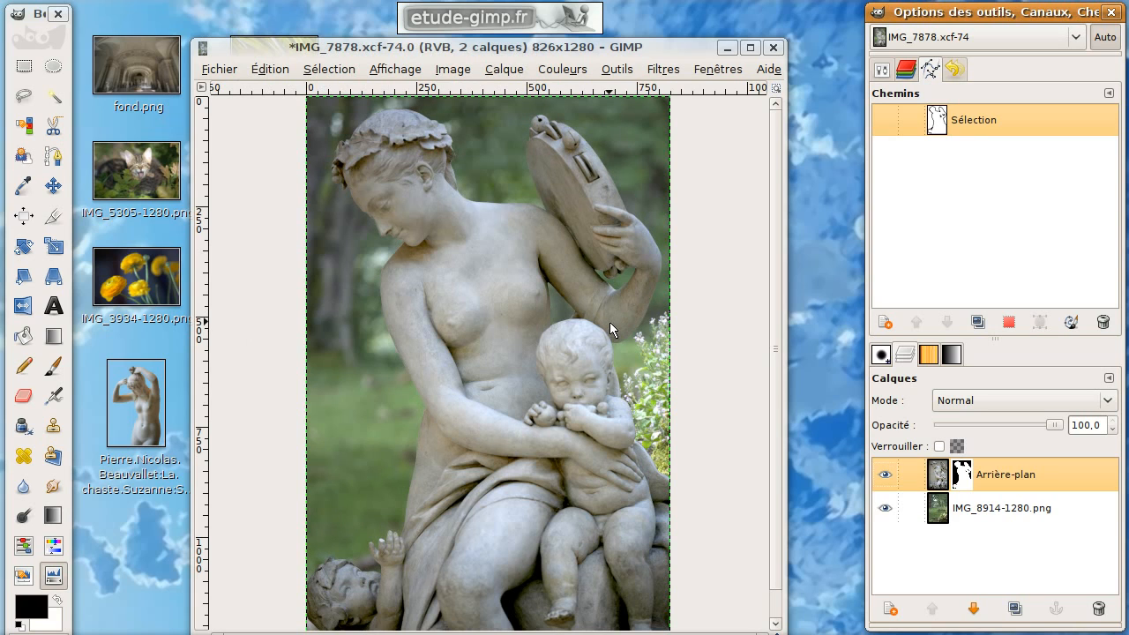
Compare the statue composite with the Arrière-plan mask disabled and enabled, and inspect the result up close.
{"action": "left_click", "coordinate": [964, 477], "text": "ctrl"}
{"action": "left_click", "coordinate": [965, 478], "text": "ctrl"}
{"action": "left_click", "coordinate": [965, 477], "text": "ctrl"}
{"action": "left_click", "coordinate": [964, 477], "text": "ctrl"}
{"action": "scroll", "coordinate": [517, 294], "scroll_direction": "up", "scroll_amount": 1}
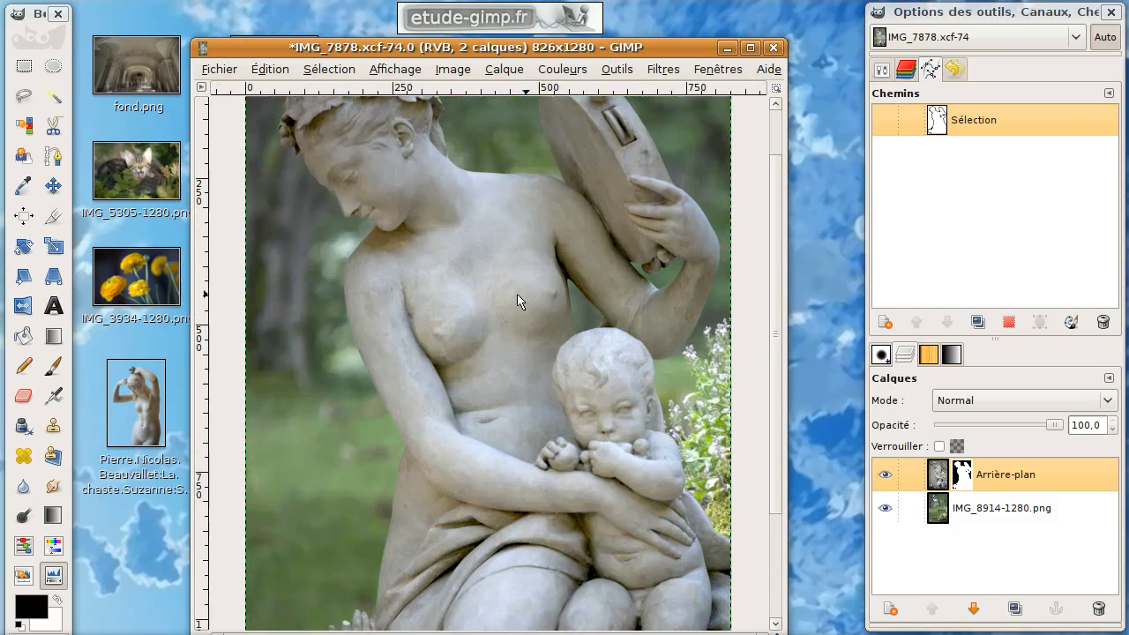